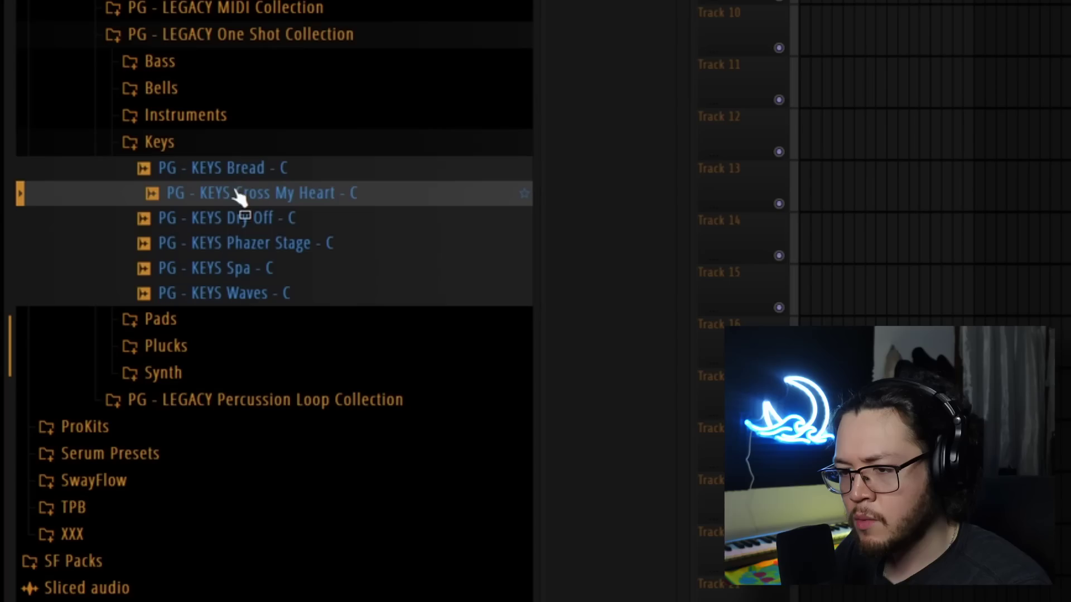
Choose the PG - KEYS Dry Off one-shot from the Keys folder and stack G6 and G#6 notes over the opening C6.
{"action": "left_click", "coordinate": [248, 219]}
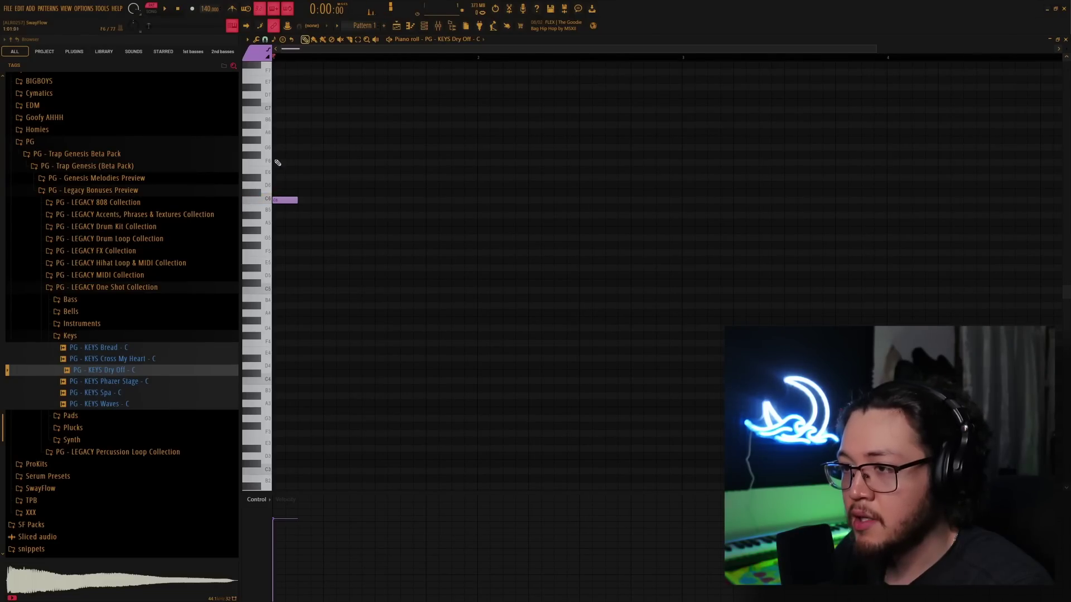
{"action": "left_click", "coordinate": [282, 147]}
{"action": "left_click", "coordinate": [282, 140]}
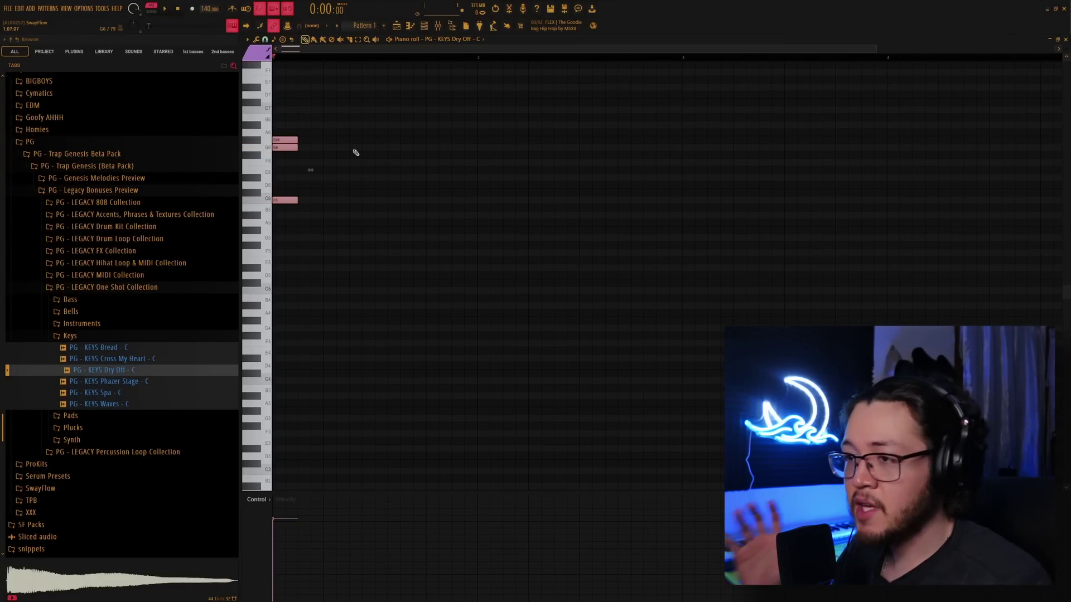
Audition the three-note chord and move all of its notes down two octaves.
{"action": "key", "text": "space"}
{"action": "left_click_drag", "start_coordinate": [285, 142], "coordinate": [291, 321]}
{"action": "key", "text": "space"}
{"action": "scroll", "coordinate": [375, 323], "scroll_direction": "down", "scroll_amount": 3}
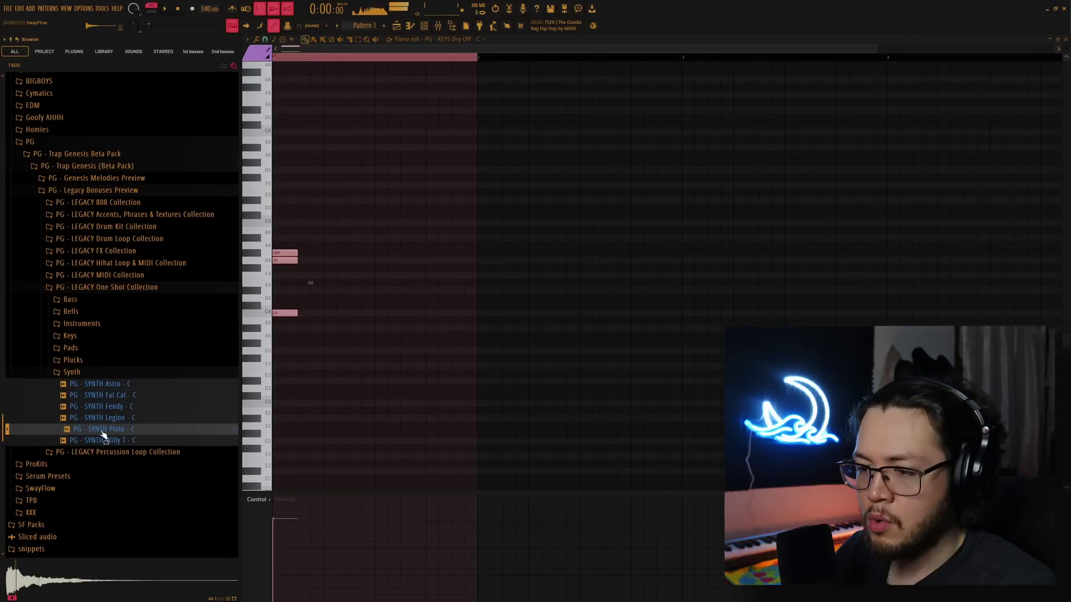
Replace the channel's sample with the PG - SYNTH Willy T one-shot and audition the chord.
{"action": "left_click", "coordinate": [104, 440]}
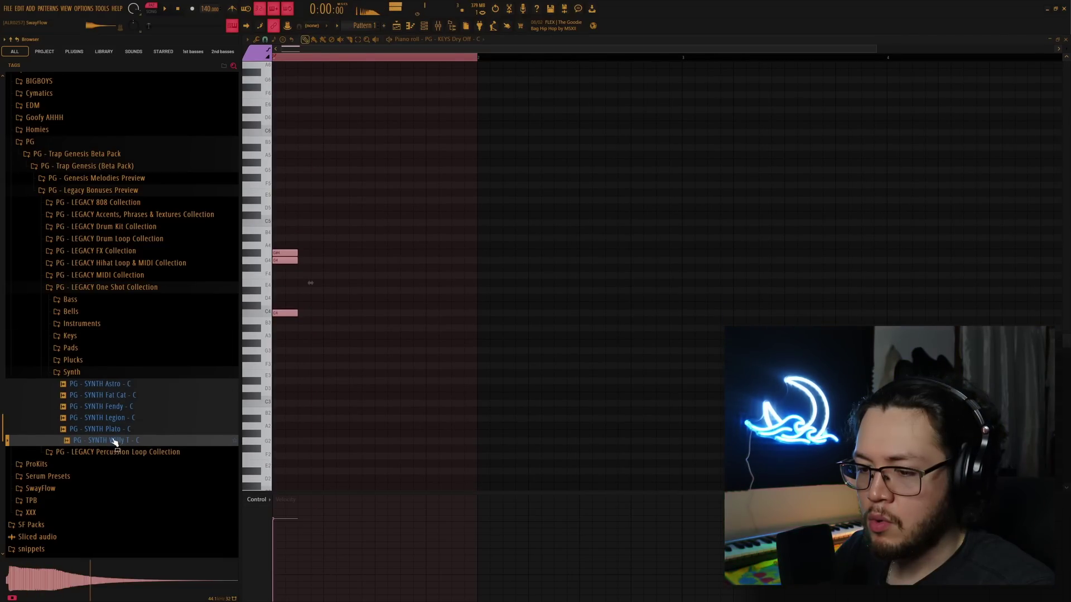
{"action": "right_click", "coordinate": [115, 440]}
{"action": "left_click", "coordinate": [200, 416]}
{"action": "key", "text": "space"}
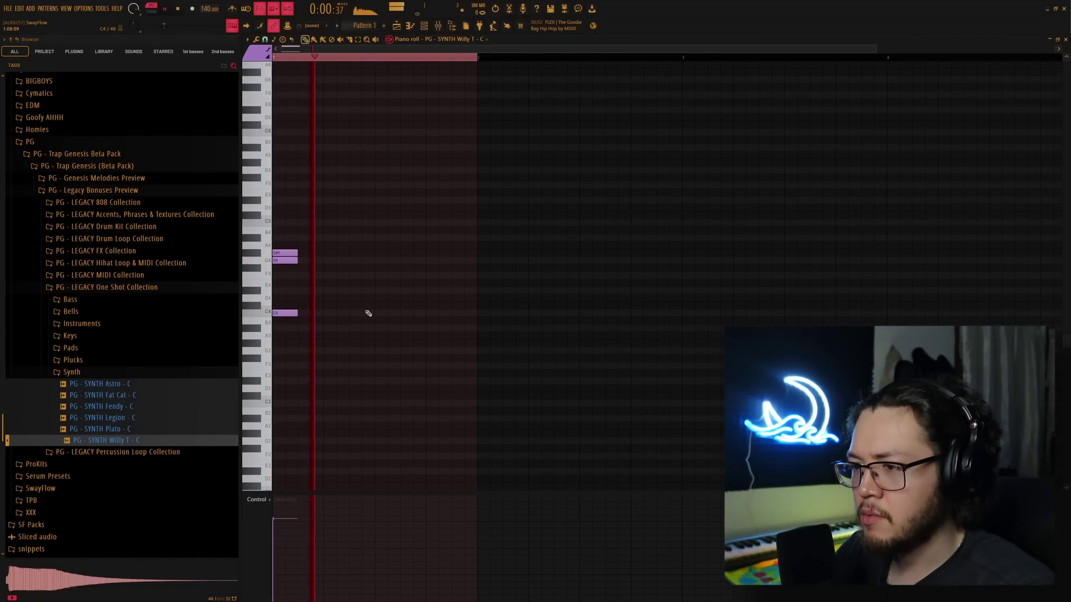
Raise all chord notes one octave and lengthen them to half a bar while auditioning.
{"action": "key", "text": "ctrl+a"}
{"action": "left_click_drag", "start_coordinate": [286, 260], "coordinate": [286, 170]}
{"action": "left_click_drag", "start_coordinate": [296, 170], "coordinate": [373, 172]}
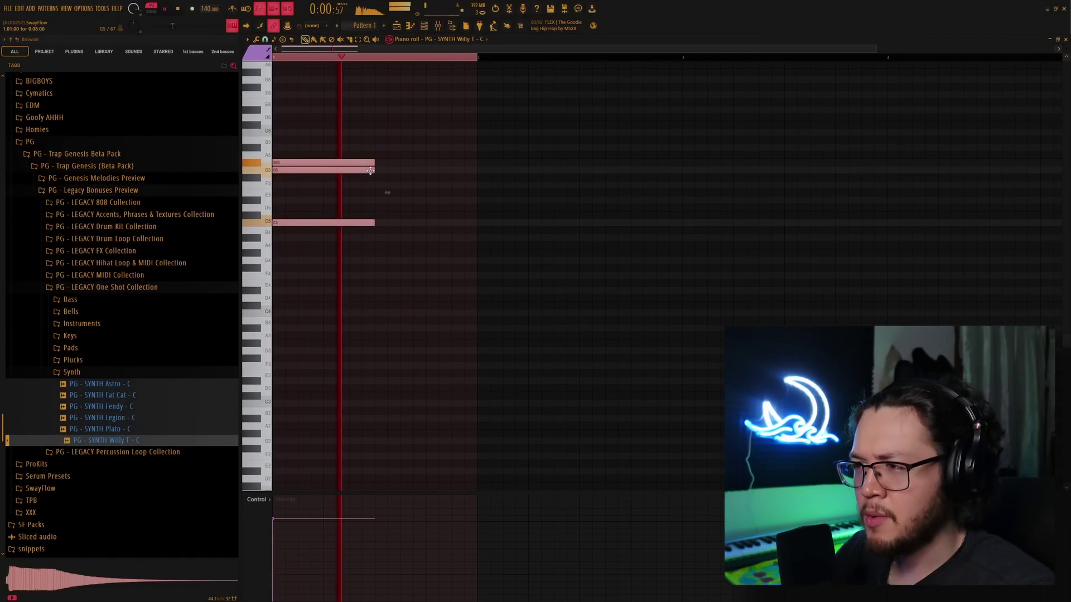
{"action": "key", "text": "space"}
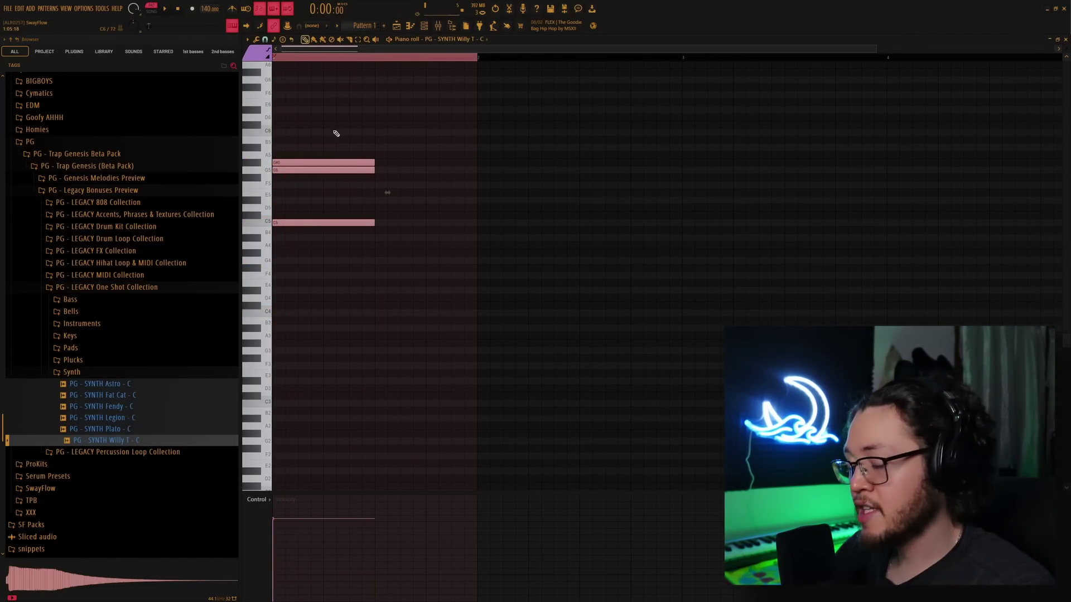
Strum the selected chord with a slightly reduced start time strength, and raise it one octave.
{"action": "left_click_drag", "start_coordinate": [417, 138], "coordinate": [264, 275]}
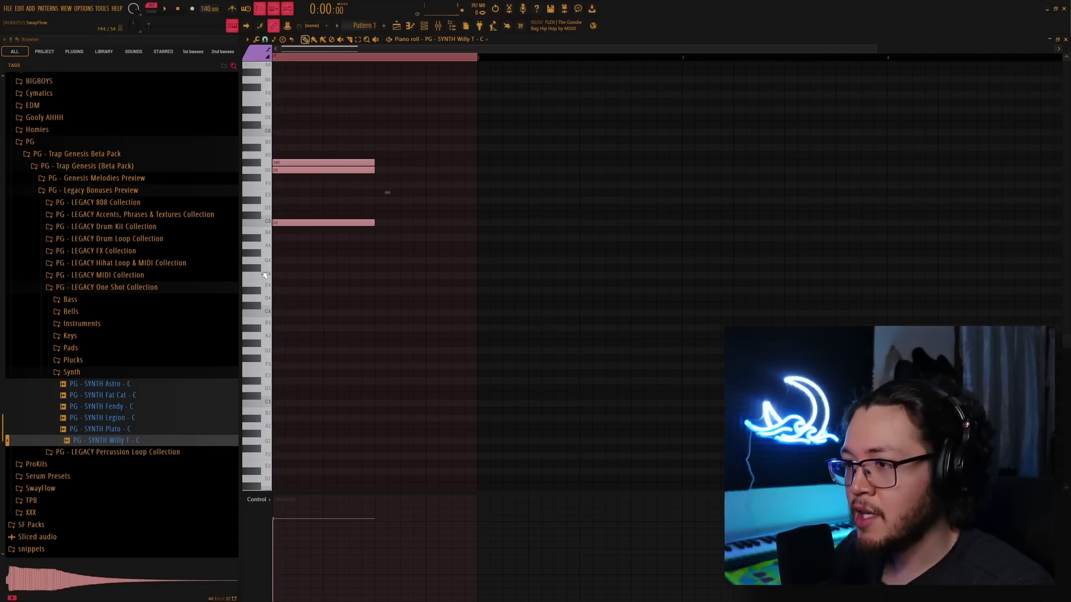
{"action": "key", "text": "alt+s"}
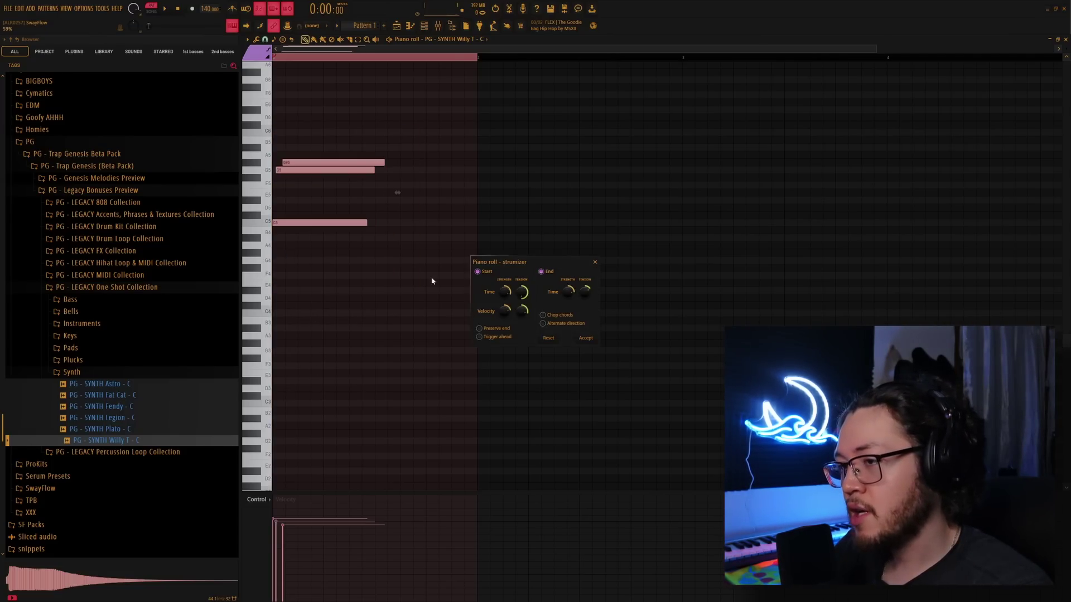
{"action": "key", "text": "space"}
{"action": "key", "text": "space"}
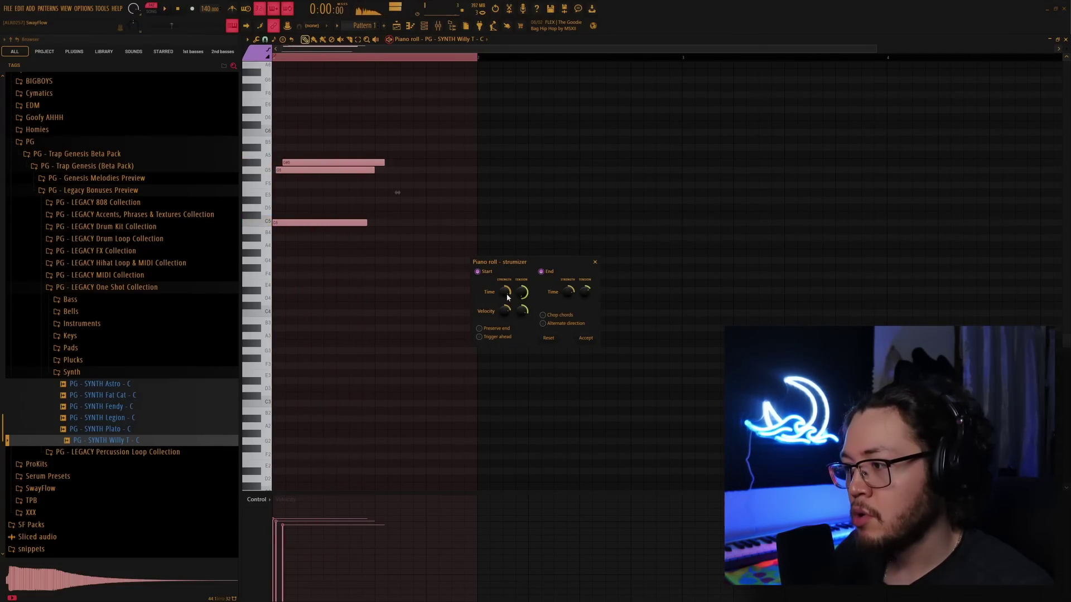
{"action": "left_click_drag", "start_coordinate": [505, 291], "coordinate": [504, 298]}
{"action": "key", "text": "Return"}
{"action": "left_click_drag", "start_coordinate": [300, 155], "coordinate": [266, 154]}
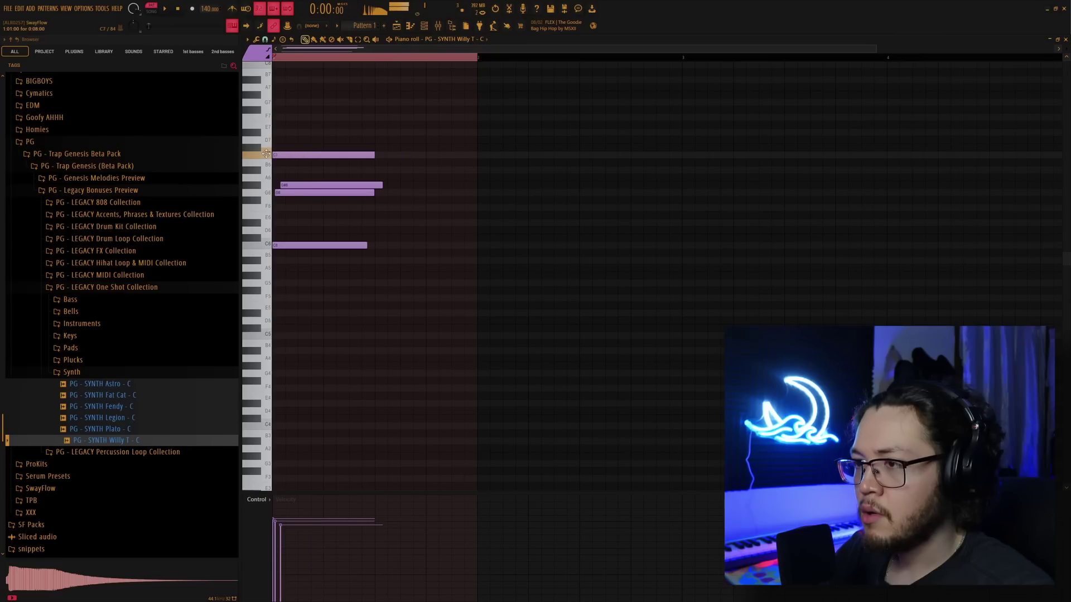
{"action": "key", "text": "space"}
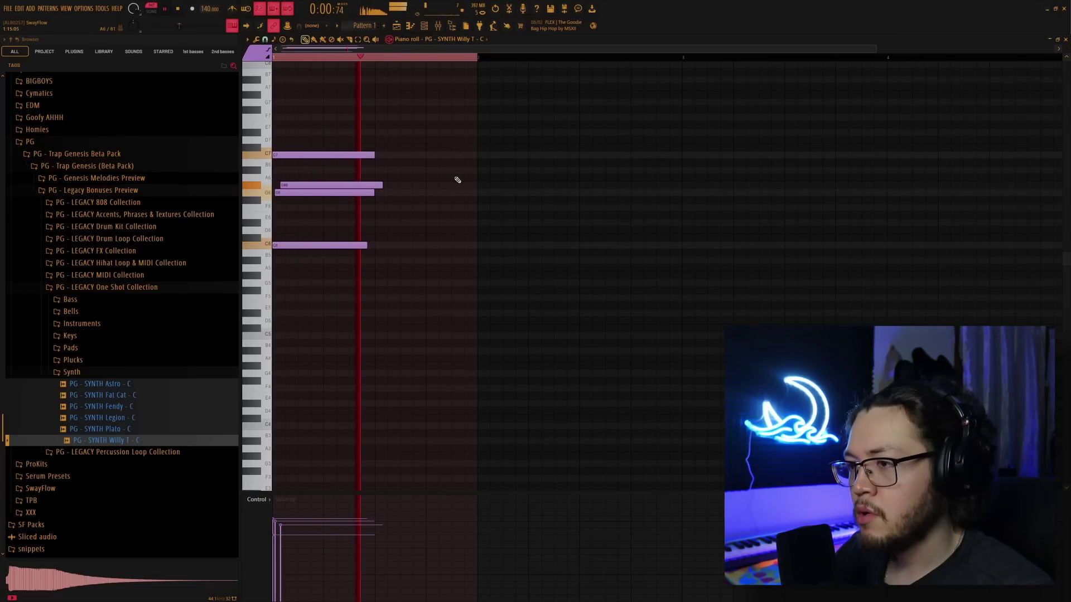
{"action": "key", "text": "space"}
{"action": "right_click", "coordinate": [360, 155]}
Copy the chord's lowest C note one octave up to C7 and audition the result.
{"action": "left_click_drag", "start_coordinate": [351, 220], "coordinate": [185, 294]}
{"action": "left_click_drag", "start_coordinate": [266, 189], "coordinate": [227, 149]}
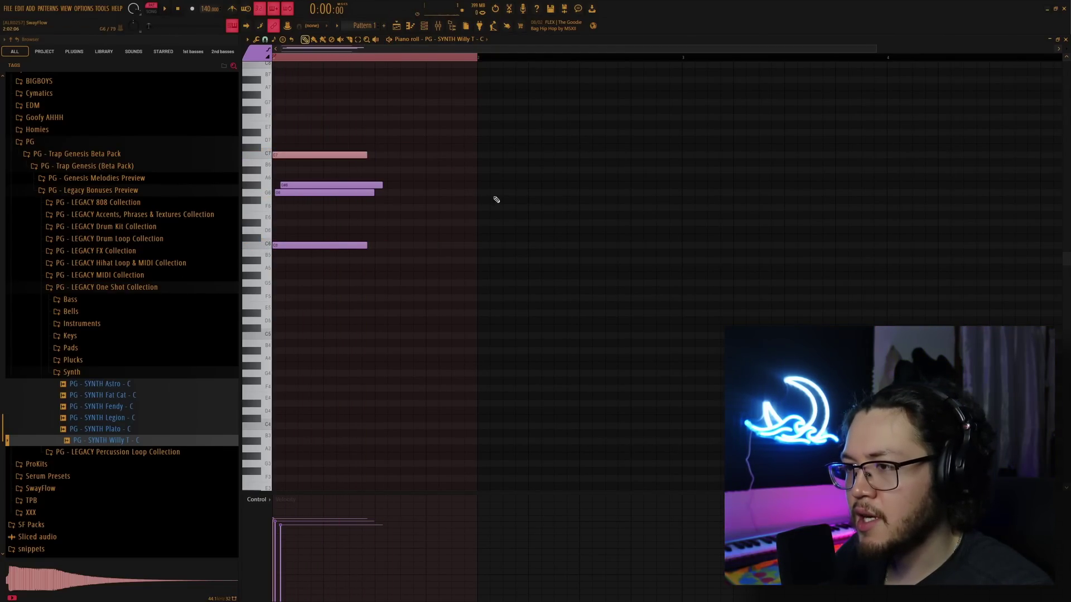
{"action": "key", "text": "space"}
{"action": "key", "text": "space"}
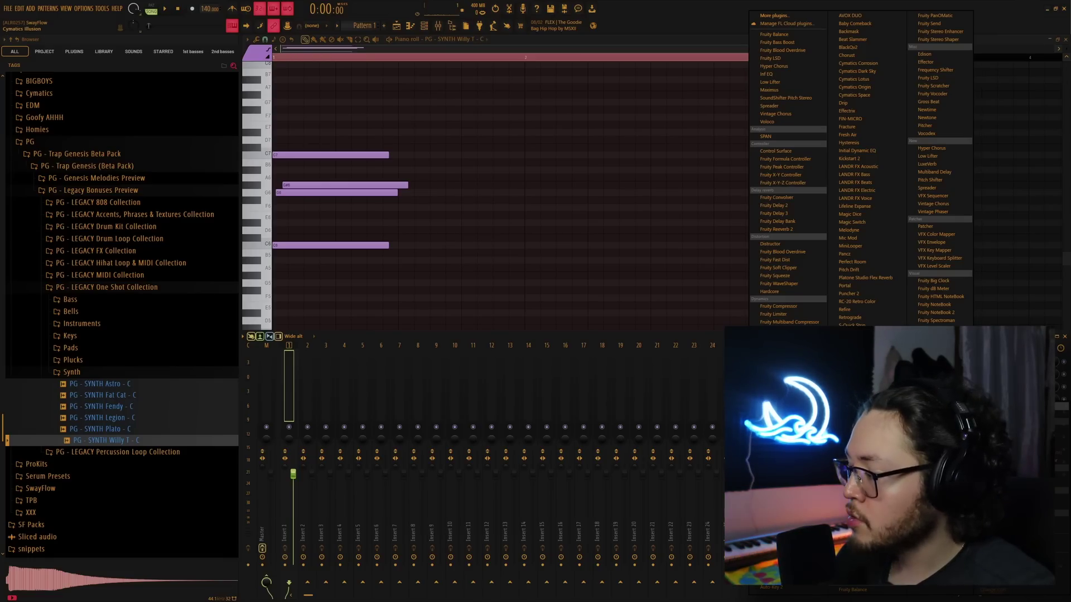
Load Cymatics Illusion on mixer insert 1, audition it, and shorten its first half-bar loop segment.
{"action": "left_click", "coordinate": [853, 446]}
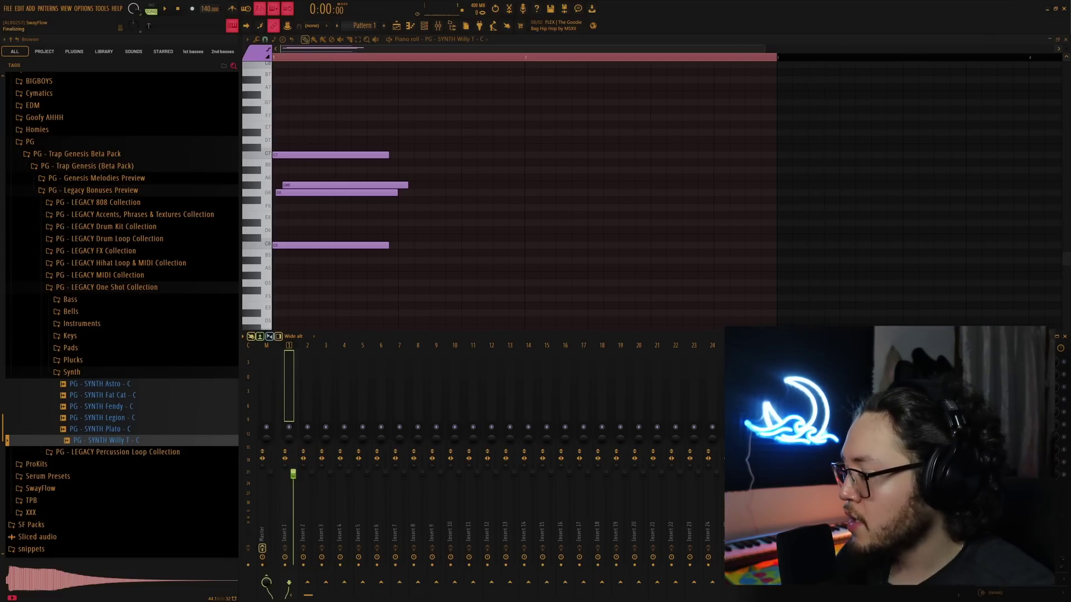
{"action": "left_click", "coordinate": [167, 9]}
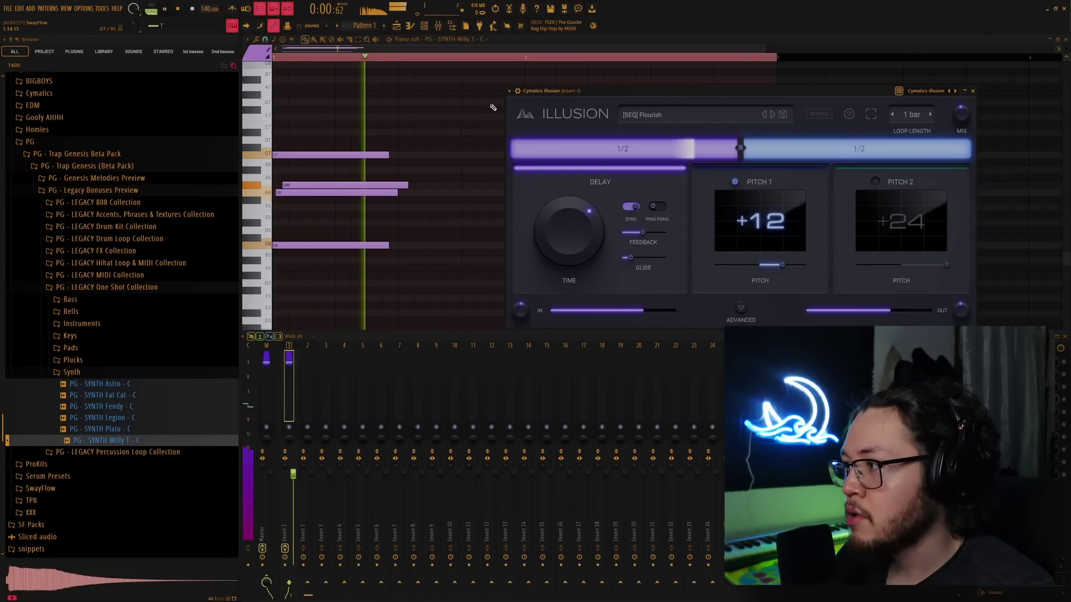
{"action": "key", "text": "space"}
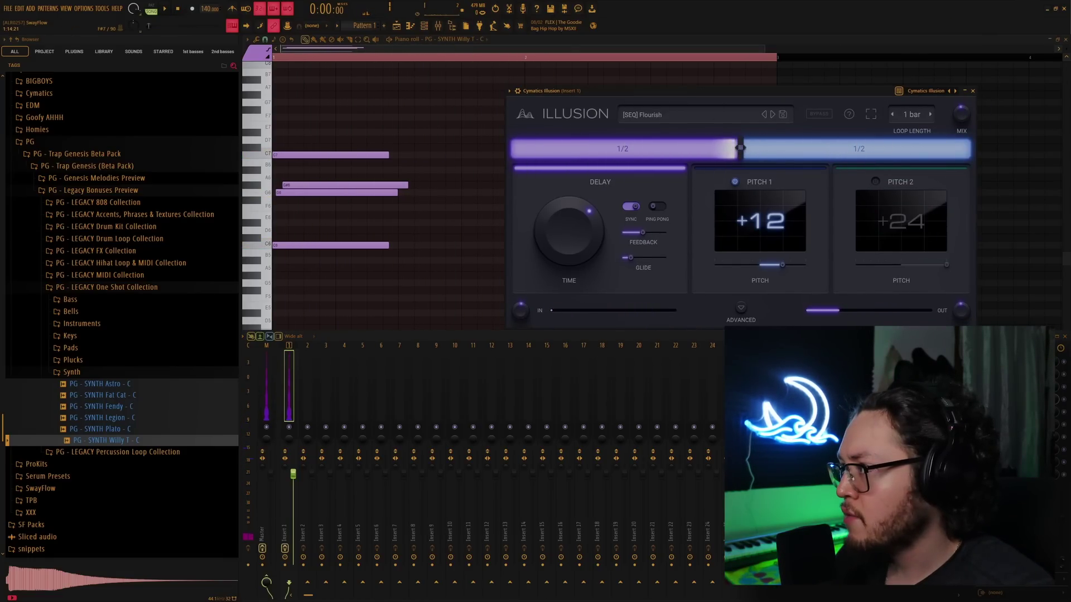
{"action": "left_click_drag", "start_coordinate": [740, 148], "coordinate": [623, 149]}
{"action": "left_click", "coordinate": [166, 9]}
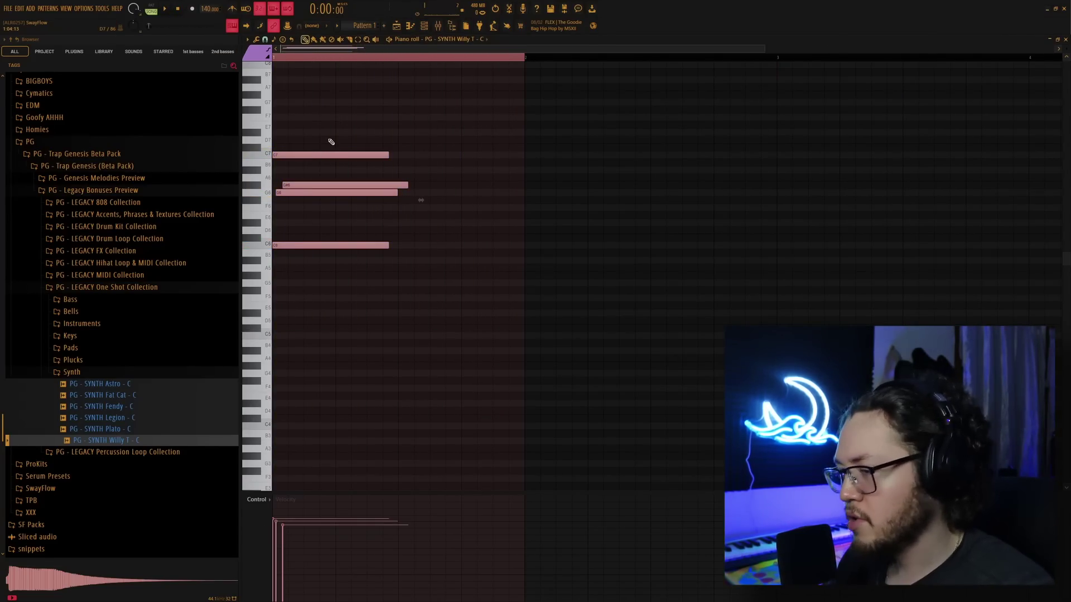
Transpose the whole chord down two semitones and audition it.
{"action": "key", "text": "Down"}
{"action": "key", "text": "Down"}
{"action": "key", "text": "space"}
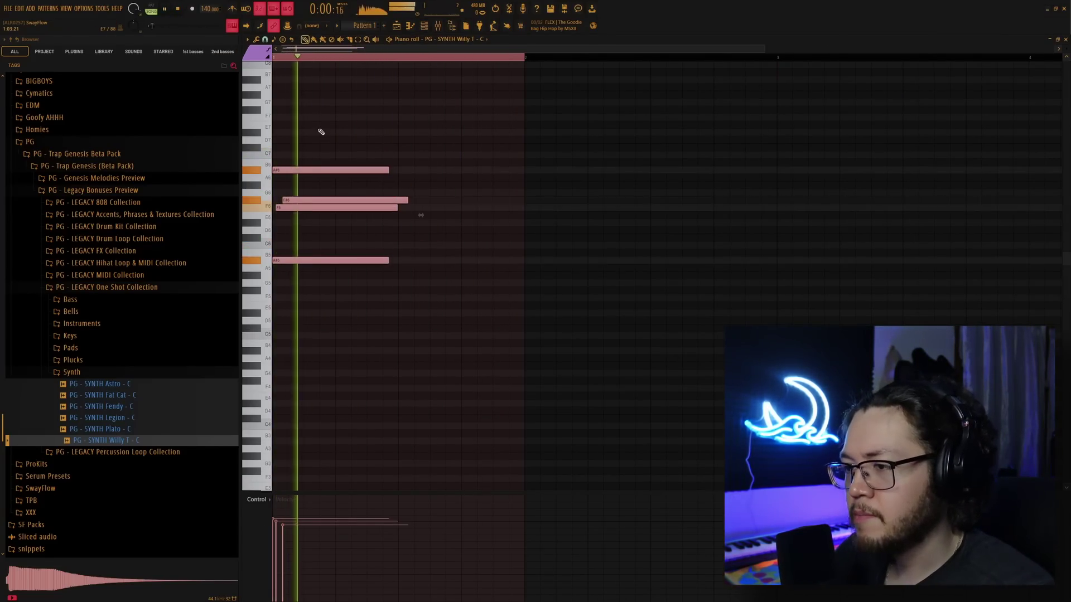
Load Cymatics Dark Sky as an additional effect on mixer insert 1.
{"action": "left_click", "coordinate": [439, 31]}
{"action": "key", "text": "space"}
{"action": "left_click", "coordinate": [984, 401]}
{"action": "mouse_move", "coordinate": [999, 461]}
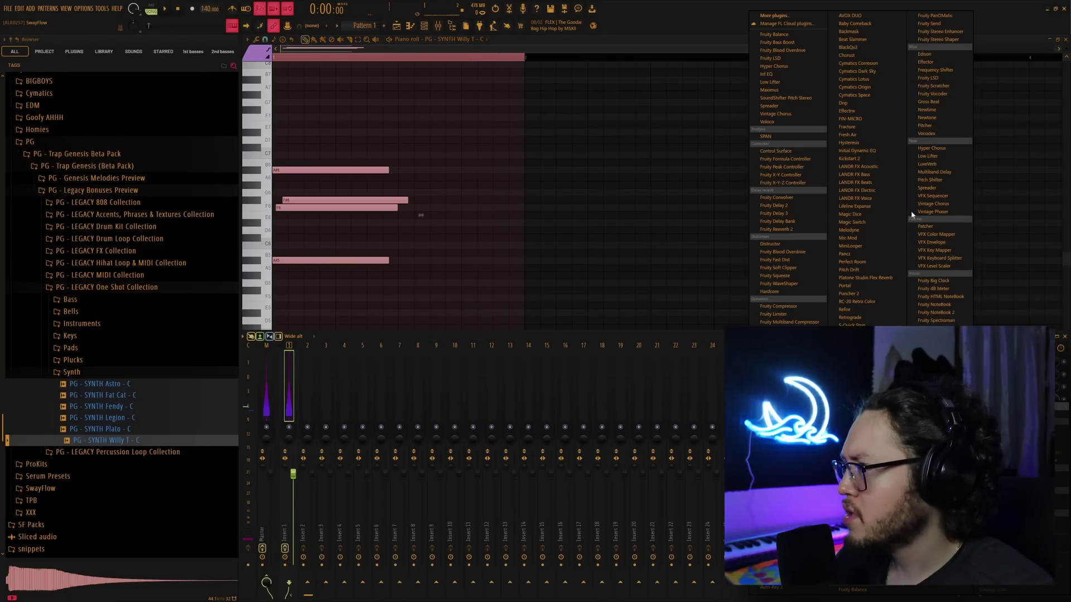
{"action": "left_click", "coordinate": [868, 77]}
Set Dark Sky's Number to about 6% and Size to about 34%, and turn Mix fully up while auditioning.
{"action": "key", "text": "space"}
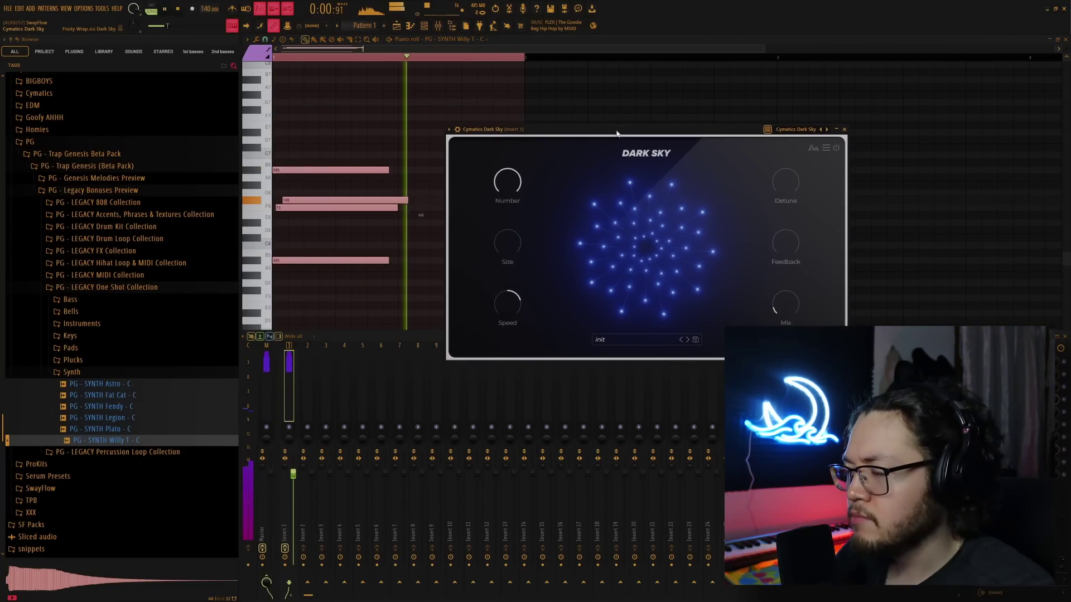
{"action": "key", "text": "space"}
{"action": "mouse_move", "coordinate": [783, 309]}
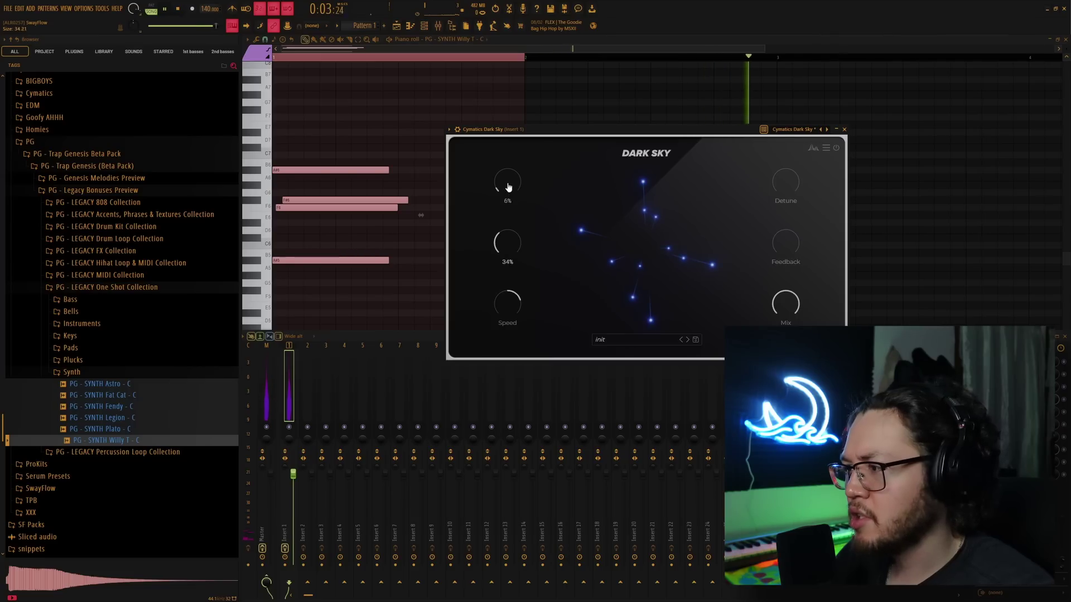
{"action": "key", "text": "space"}
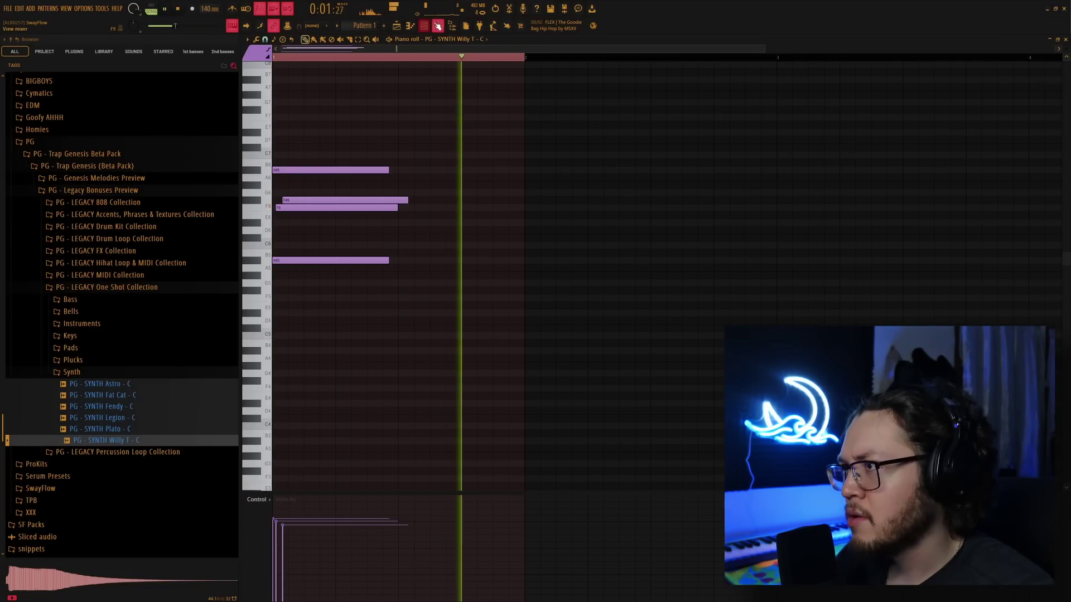
Load Fruity Reeverb 2 on mixer insert 1 and enlarge its room size while auditioning.
{"action": "left_click", "coordinate": [438, 26]}
{"action": "key", "text": "space"}
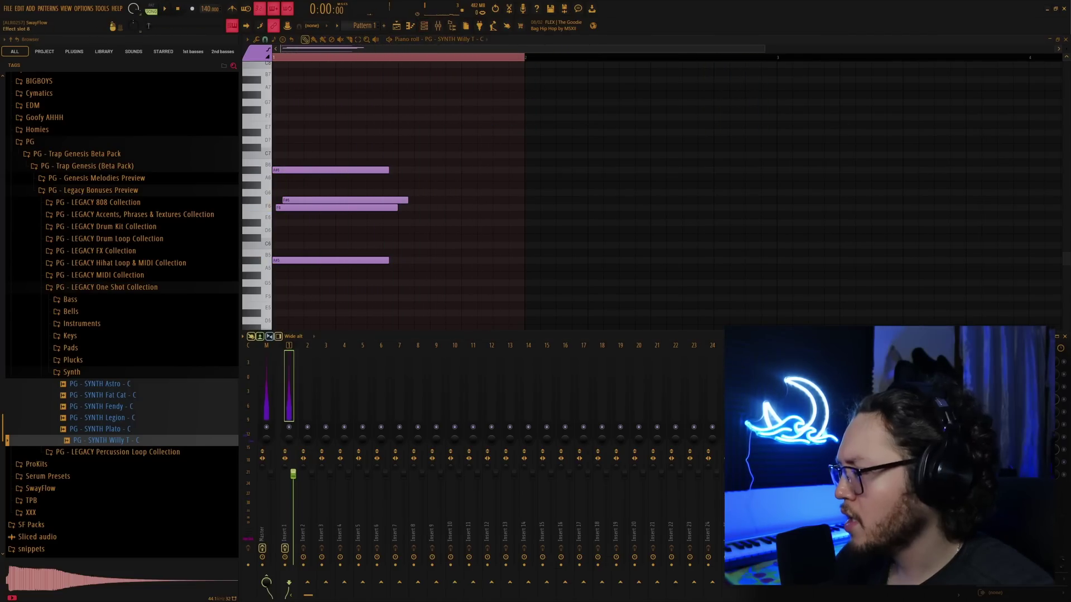
{"action": "left_click", "coordinate": [983, 388]}
{"action": "left_click", "coordinate": [789, 230]}
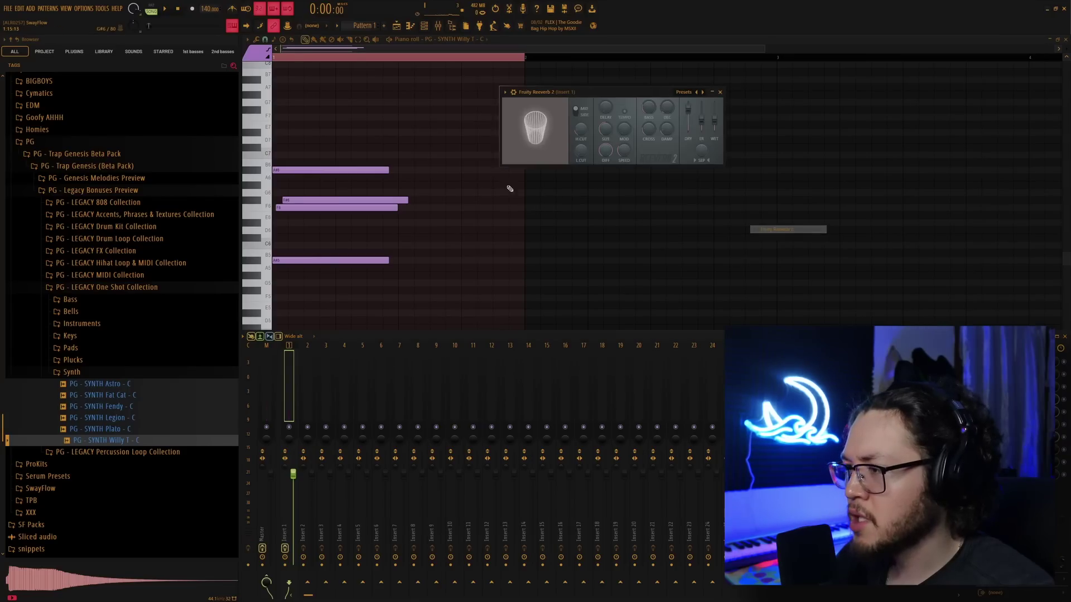
{"action": "key", "text": "space"}
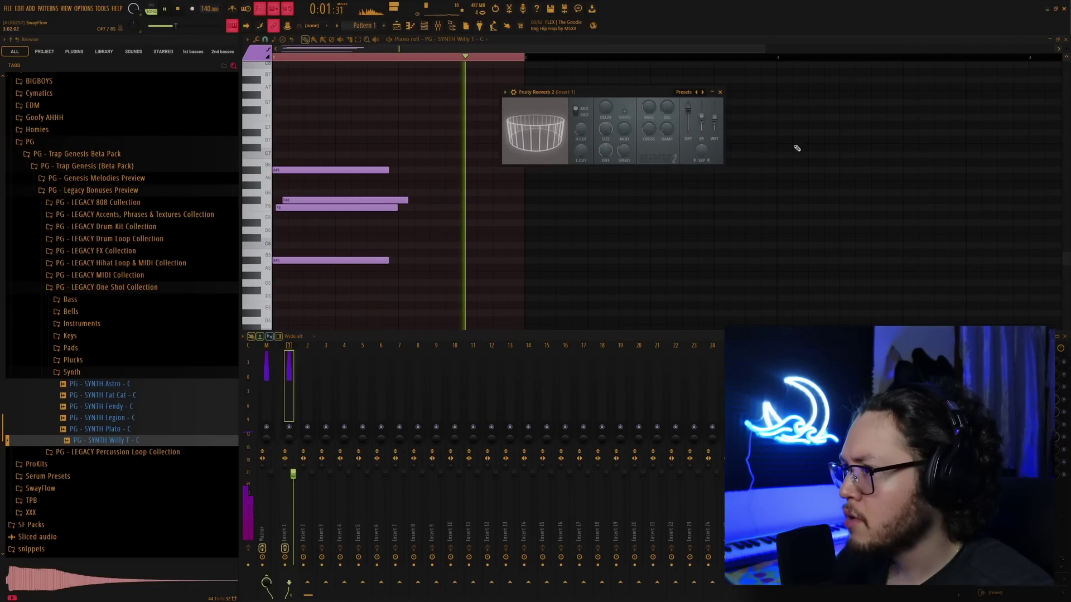
{"action": "right_click", "coordinate": [798, 145]}
Reopen Pattern 1's notes from the playlist, transpose the chord down three semitones to G, and audition it.
{"action": "left_click", "coordinate": [396, 26]}
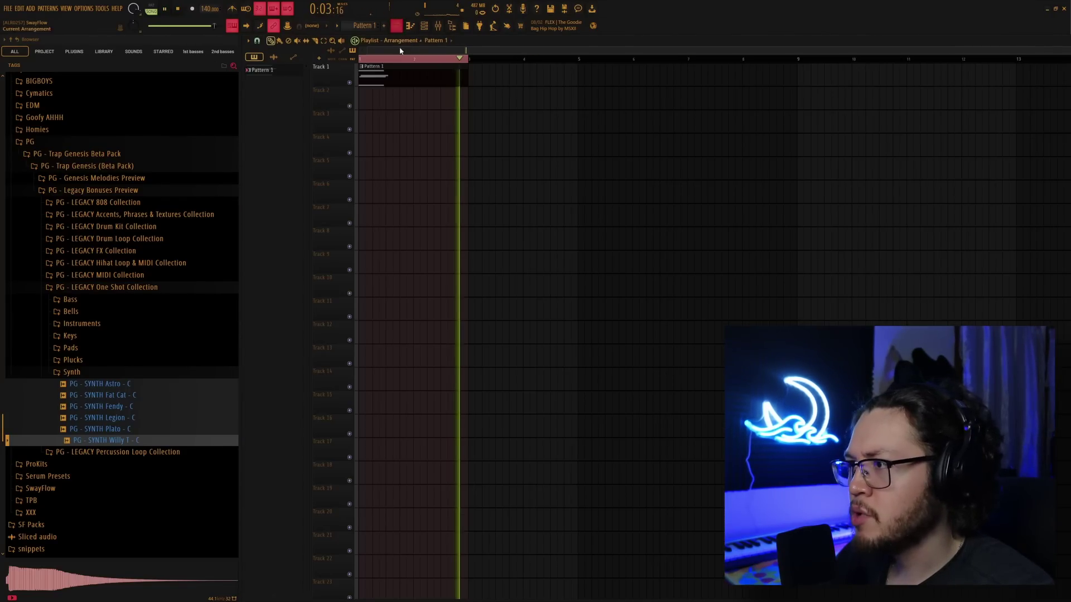
{"action": "double_click", "coordinate": [399, 81]}
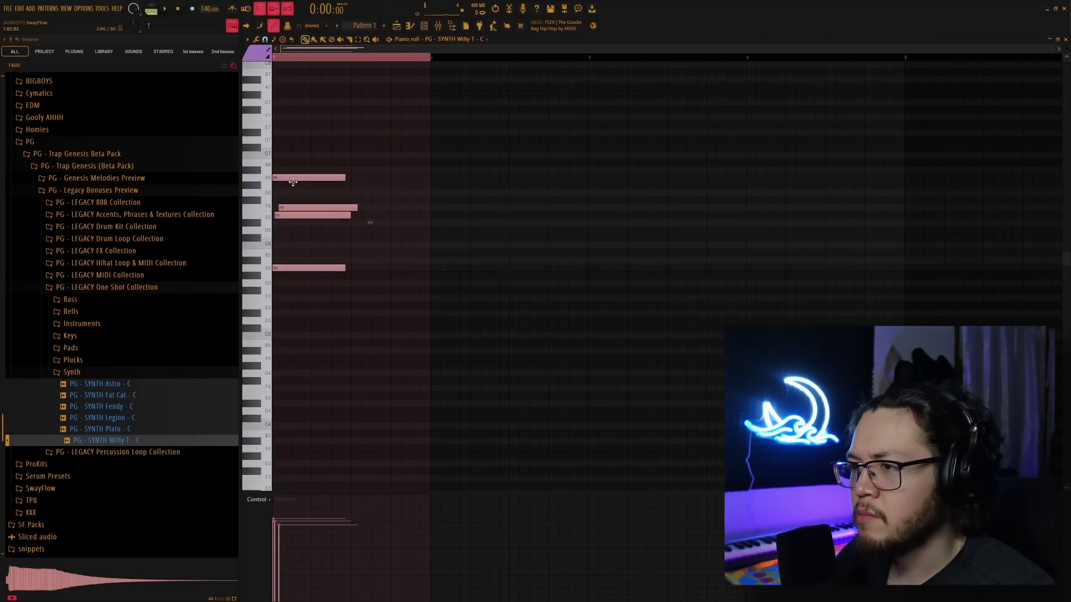
{"action": "key", "text": "shift+Down"}
{"action": "key", "text": "shift+Down"}
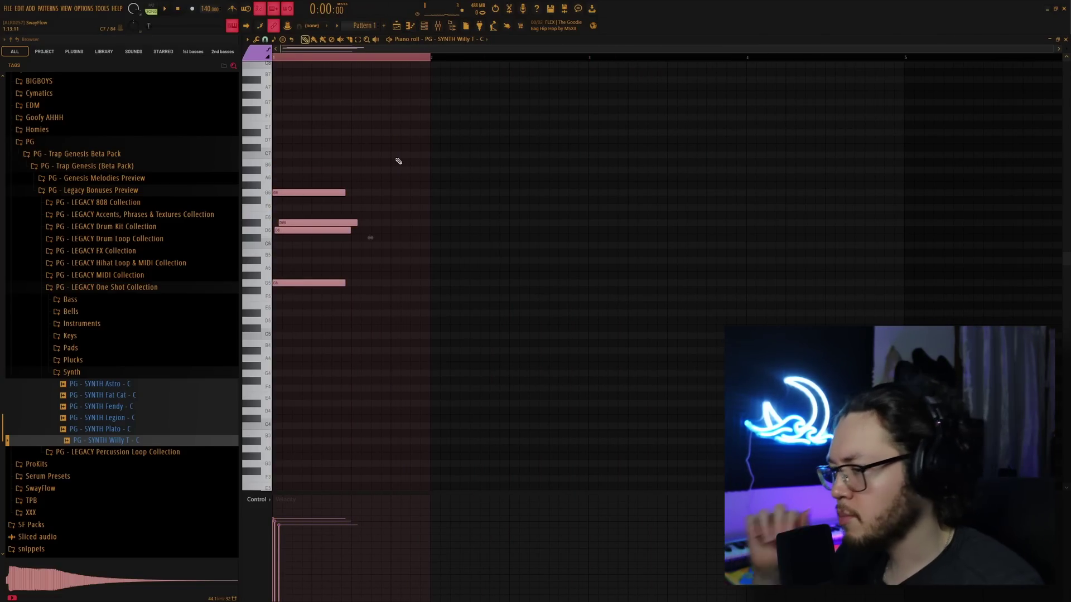
{"action": "key", "text": "space"}
{"action": "key", "text": "space"}
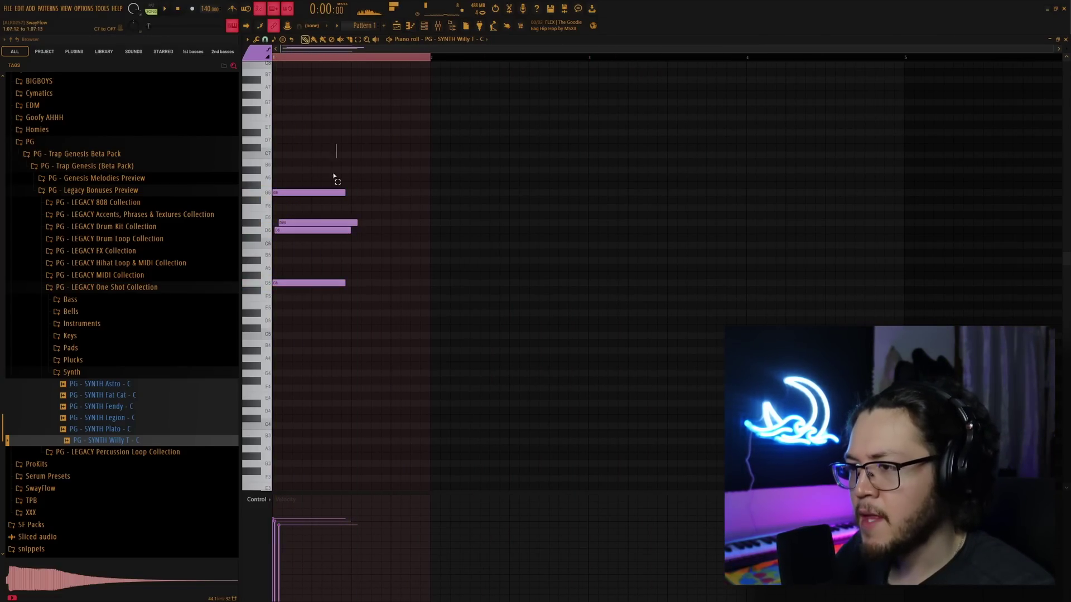
Transpose the chord up six semitones plus one octave so its lowest note is C#7, and audition it.
{"action": "key", "text": "shift+Up"}
{"action": "key", "text": "shift+Up"}
{"action": "key", "text": "shift+Up"}
{"action": "key", "text": "shift+Up"}
{"action": "key", "text": "shift+Up"}
{"action": "key", "text": "shift+Up"}
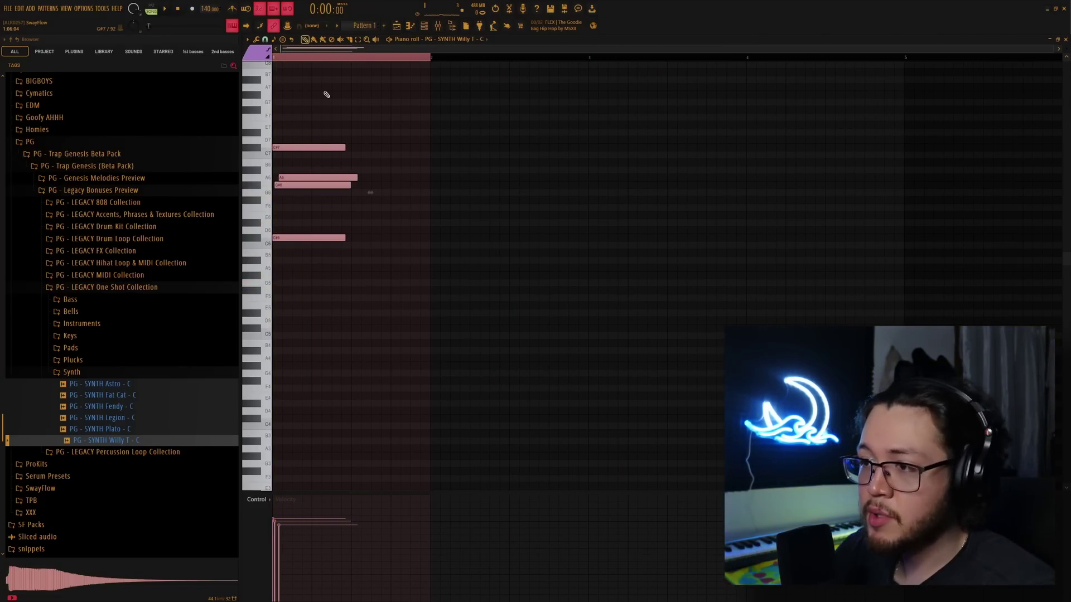
{"action": "key", "text": "ctrl+Up"}
{"action": "scroll", "coordinate": [530, 220], "scroll_direction": "up", "scroll_amount": 2}
{"action": "key", "text": "space"}
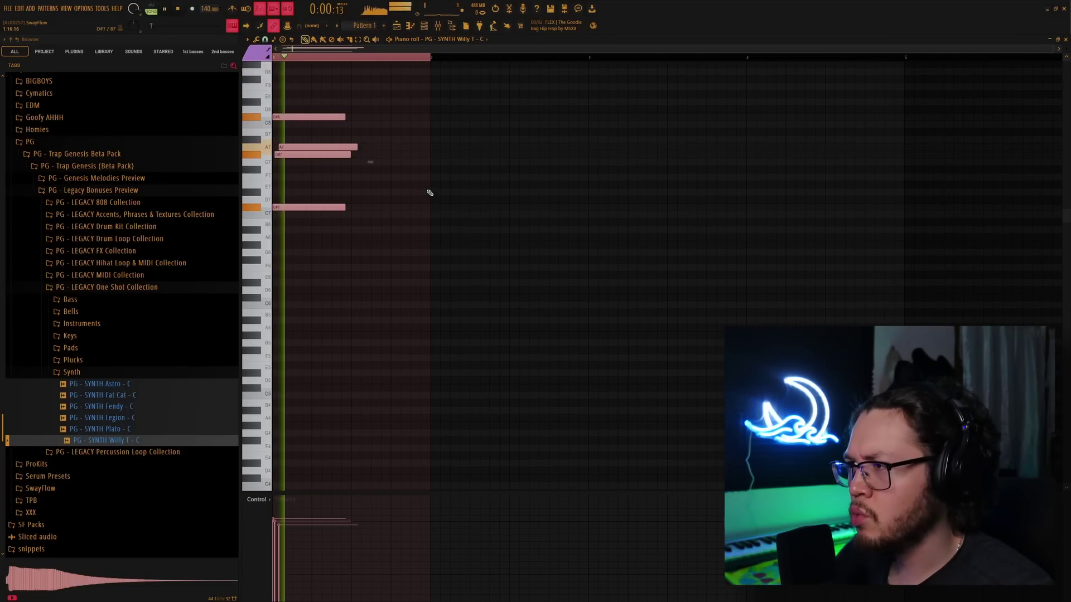
{"action": "key", "text": "space"}
Lower the velocity of the chord's top C#8 note, offset its start slightly with the Strumizer, and audition the chord.
{"action": "key", "text": "ctrl+a"}
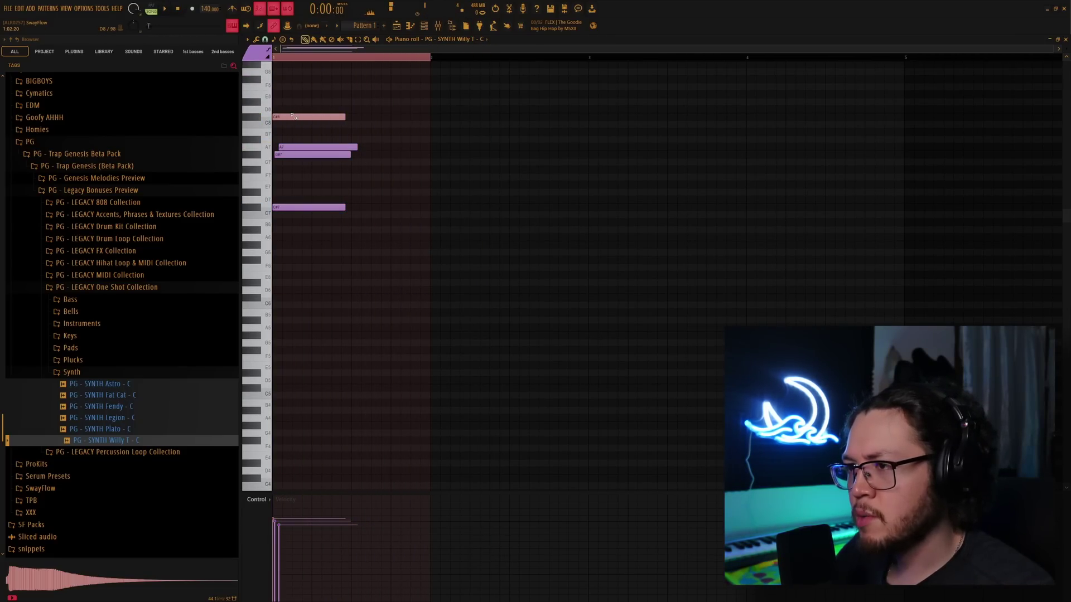
{"action": "key", "text": "alt+s"}
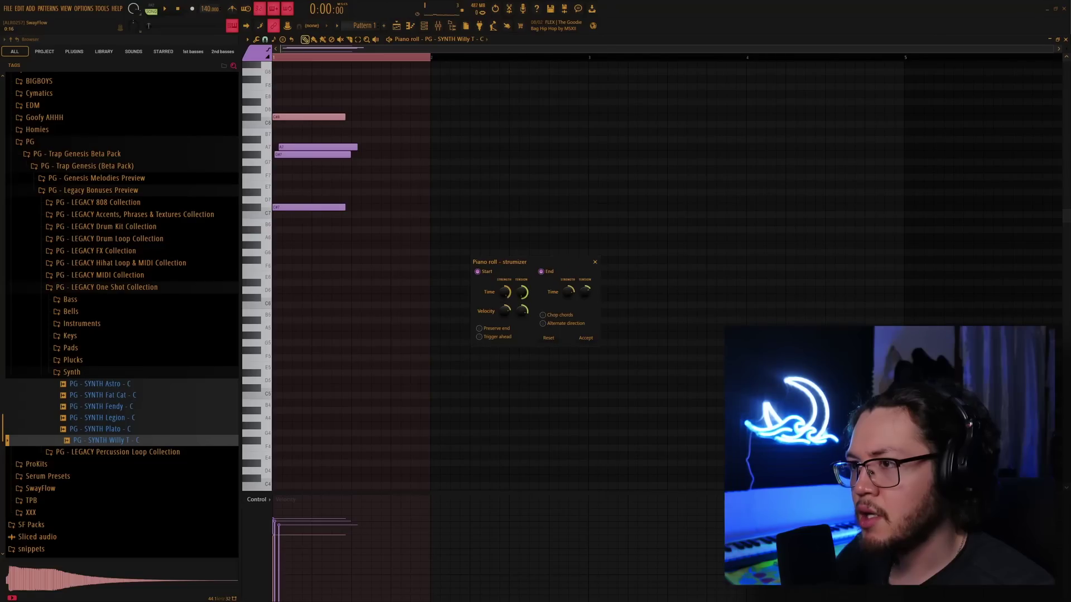
{"action": "key", "text": "space"}
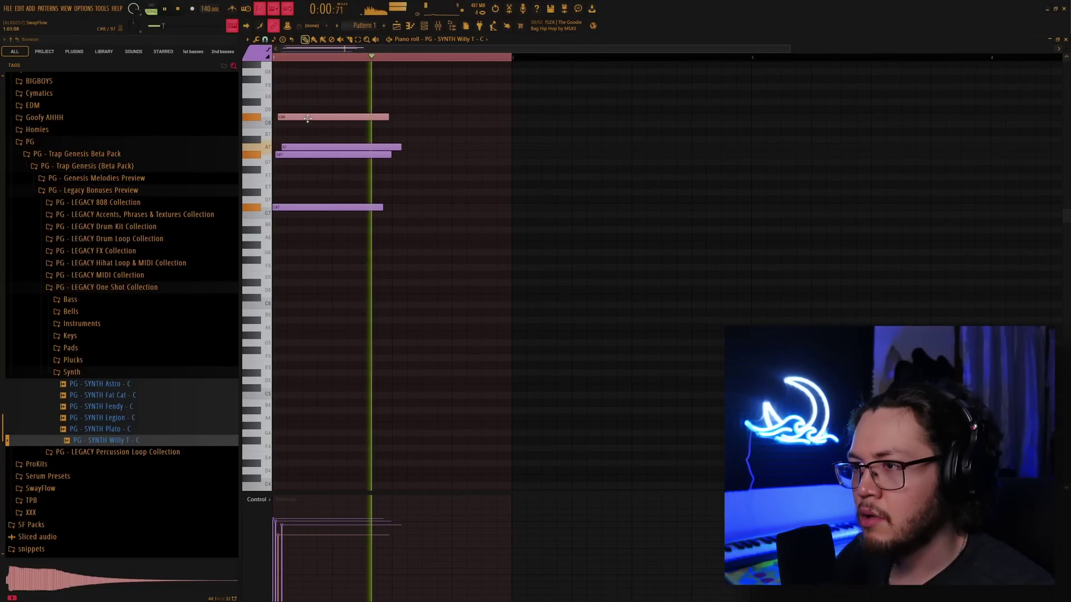
Shift the chord's top note slightly earlier, transpose the whole chord down until its lowest note is A6, and audition it.
{"action": "left_click_drag", "start_coordinate": [306, 118], "coordinate": [303, 118]}
{"action": "key", "text": "space"}
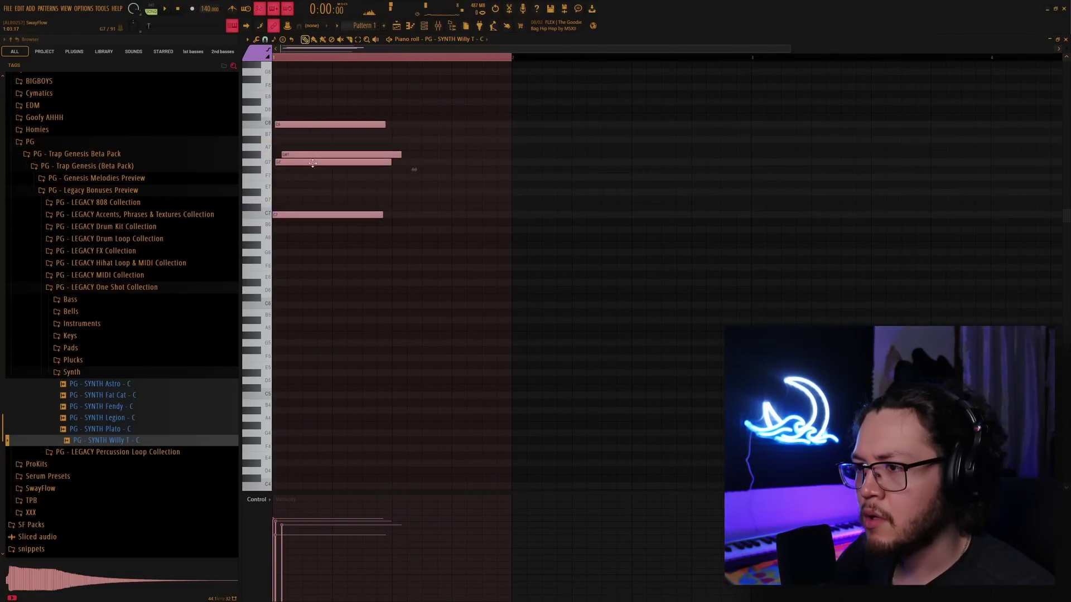
{"action": "left_click_drag", "start_coordinate": [313, 163], "coordinate": [313, 187]}
{"action": "key", "text": "space"}
Set the SYNTH Willy T sampler's time-stretching mode to Stretch Pro, raise its formant to the maximum, and audition the chord.
{"action": "key", "text": "F9"}
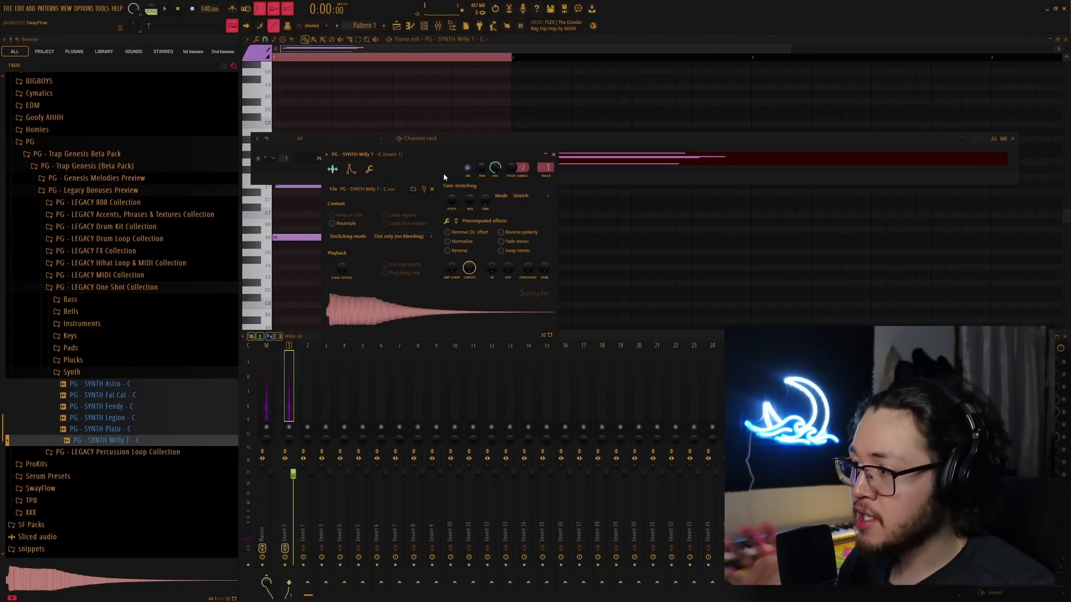
{"action": "left_click", "coordinate": [540, 218]}
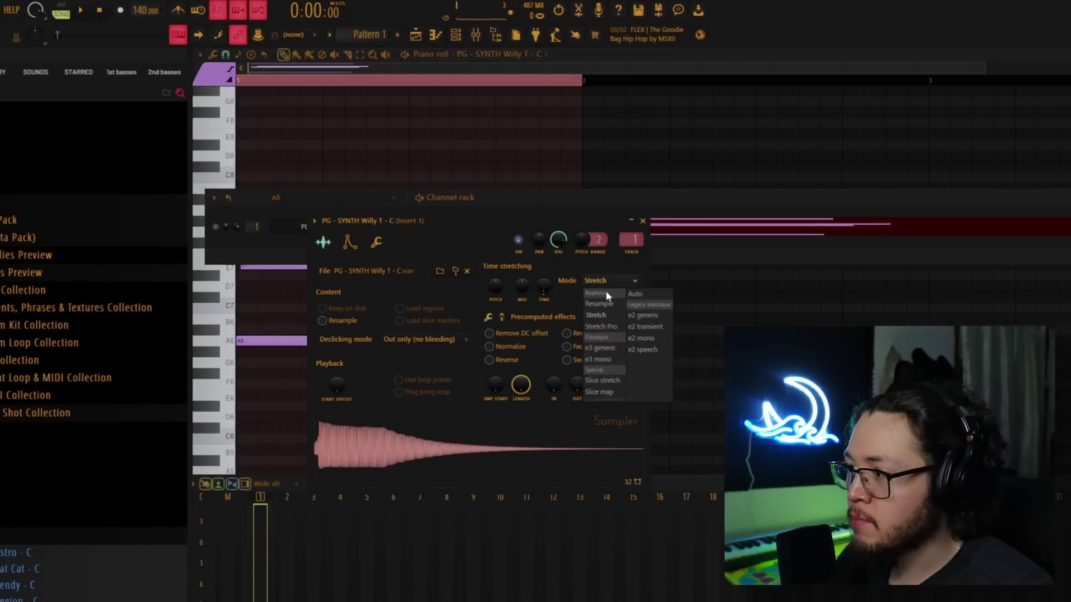
{"action": "left_click", "coordinate": [610, 327]}
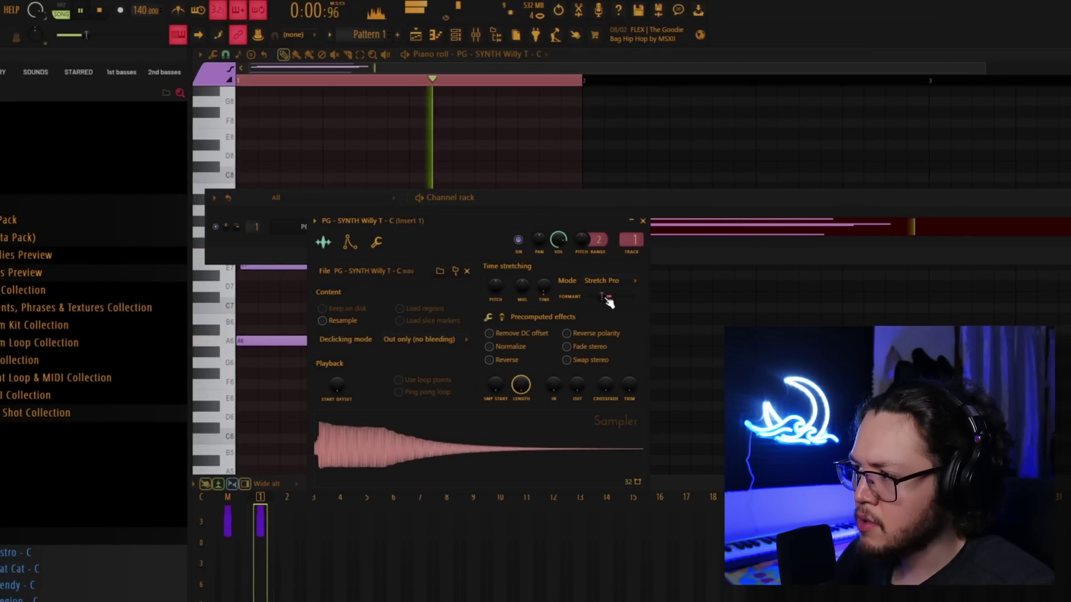
{"action": "left_click_drag", "start_coordinate": [602, 296], "coordinate": [631, 296]}
{"action": "key", "text": "space"}
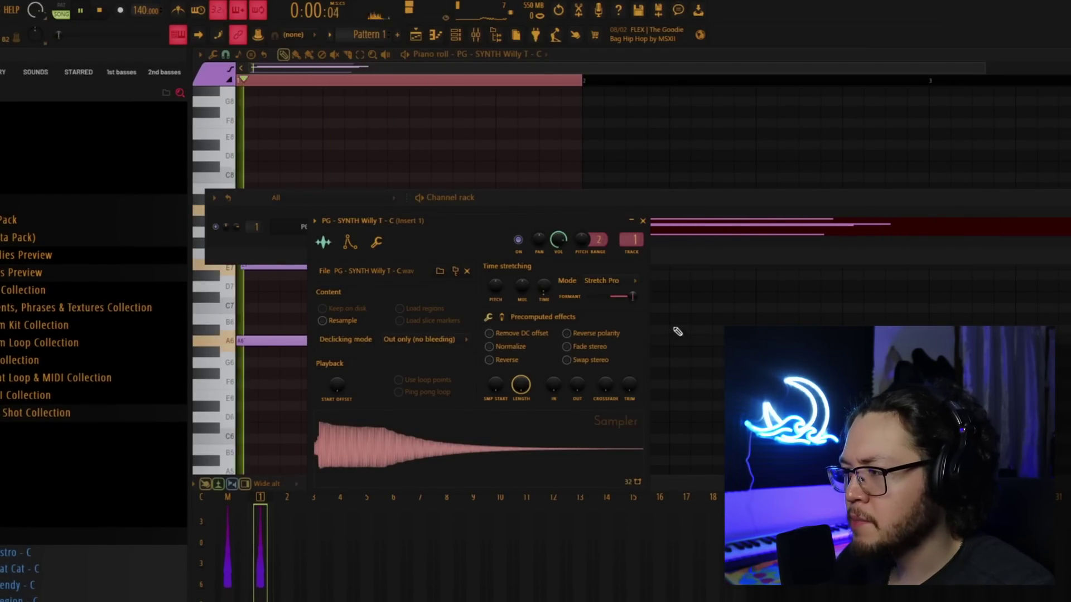
{"action": "key", "text": "space"}
{"action": "key", "text": "space"}
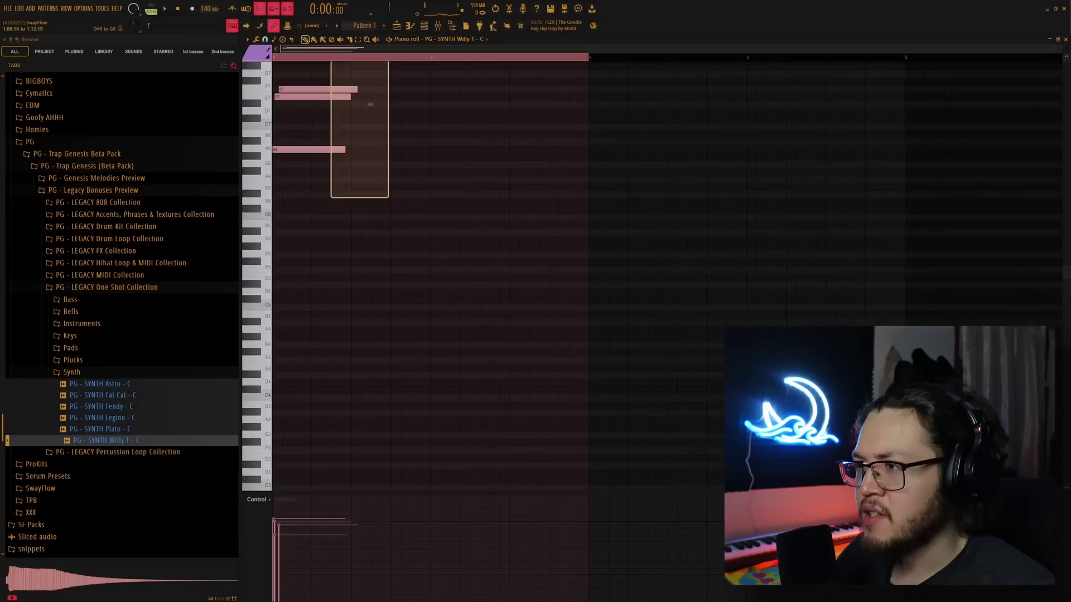
Select all the chord's notes in the piano roll, reposition them together, and audition the result.
{"action": "left_click_drag", "start_coordinate": [389, 197], "coordinate": [332, 151]}
{"action": "scroll", "coordinate": [331, 151], "scroll_direction": "up", "scroll_amount": 3}
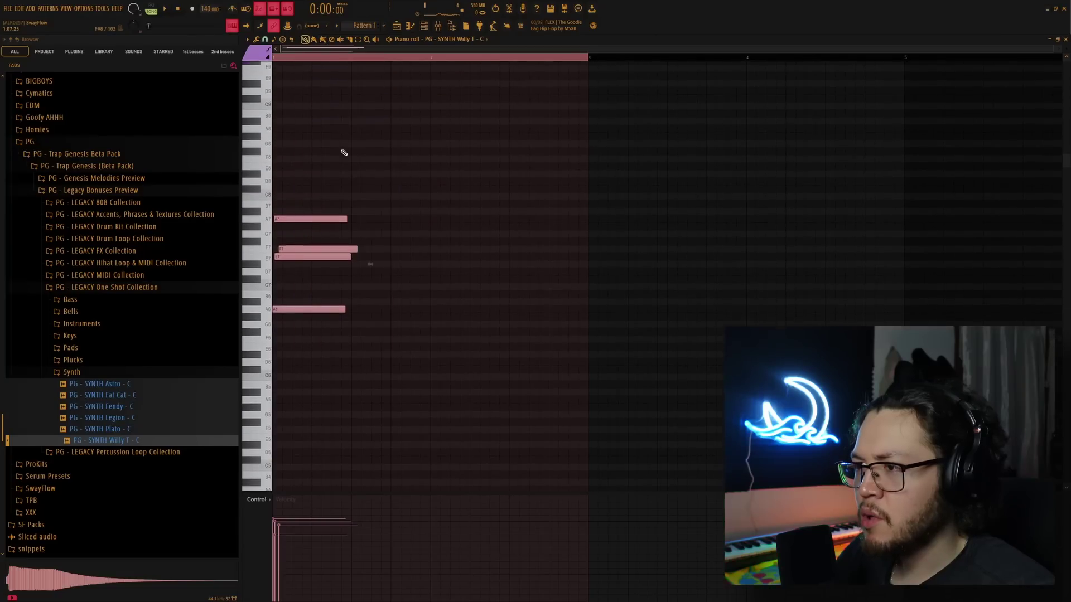
{"action": "left_click_drag", "start_coordinate": [345, 224], "coordinate": [311, 237]}
{"action": "key", "text": "space"}
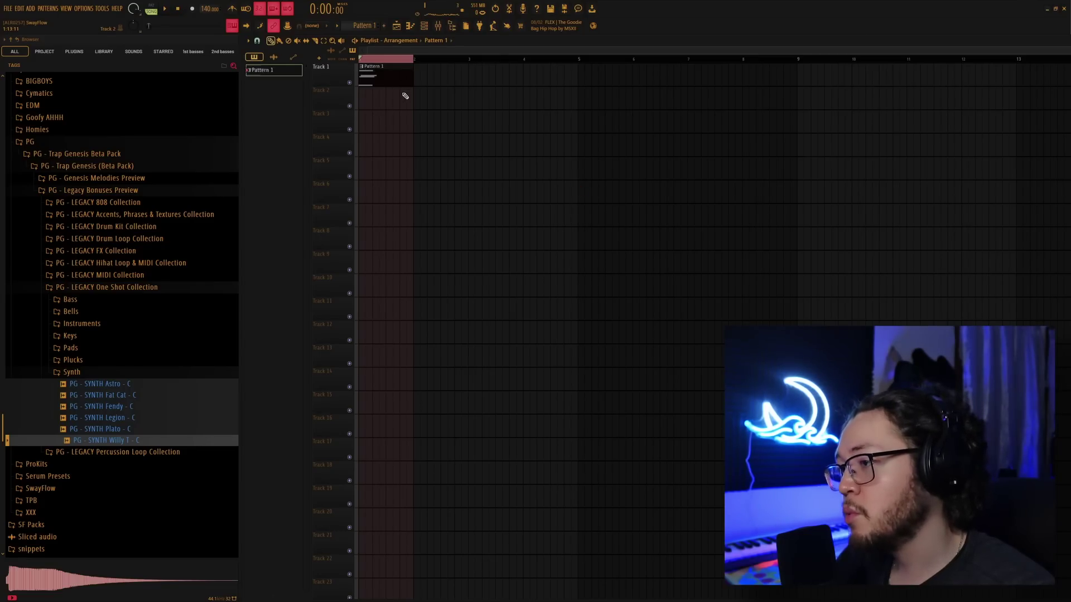
Consolidate the Pattern 1 clip to audio in the playlist and open the rendered sample in the Edison audio editor.
{"action": "key", "text": "ctrl+alt+c"}
{"action": "left_click", "coordinate": [610, 425]}
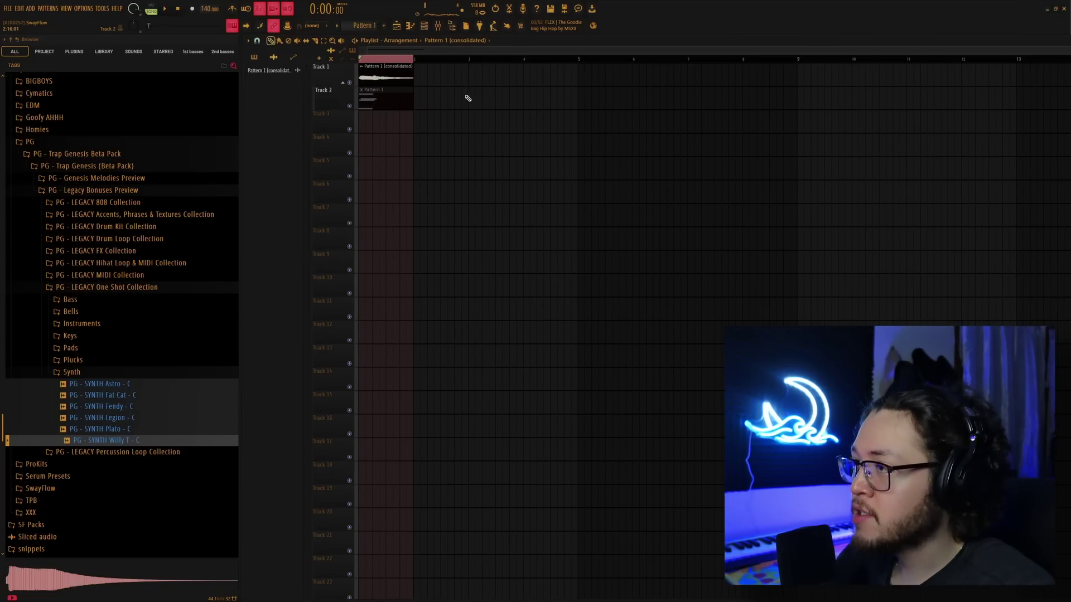
{"action": "double_click", "coordinate": [401, 78]}
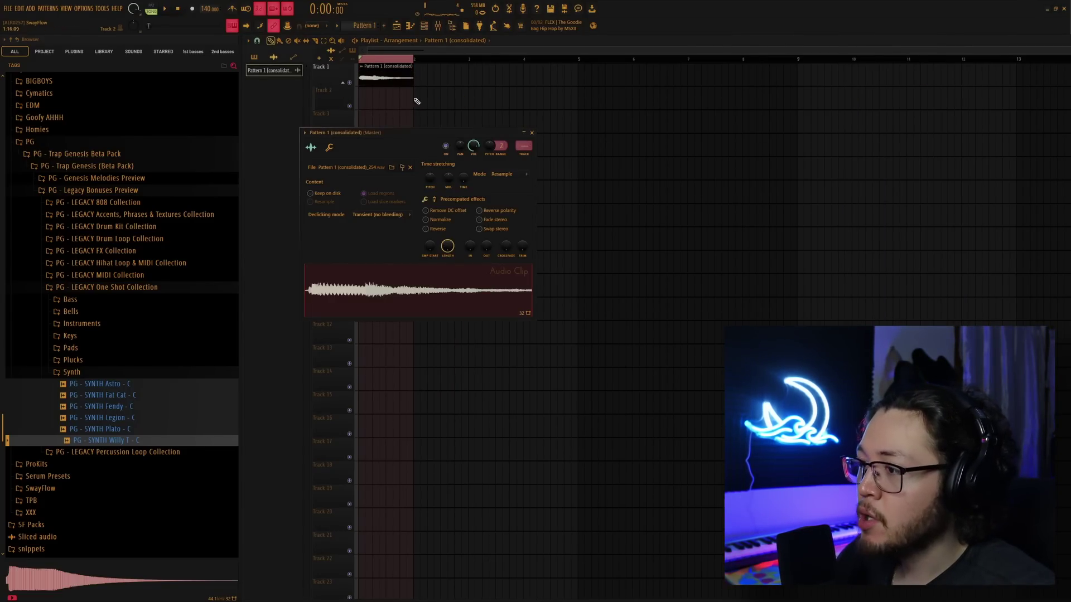
{"action": "right_click", "coordinate": [394, 288]}
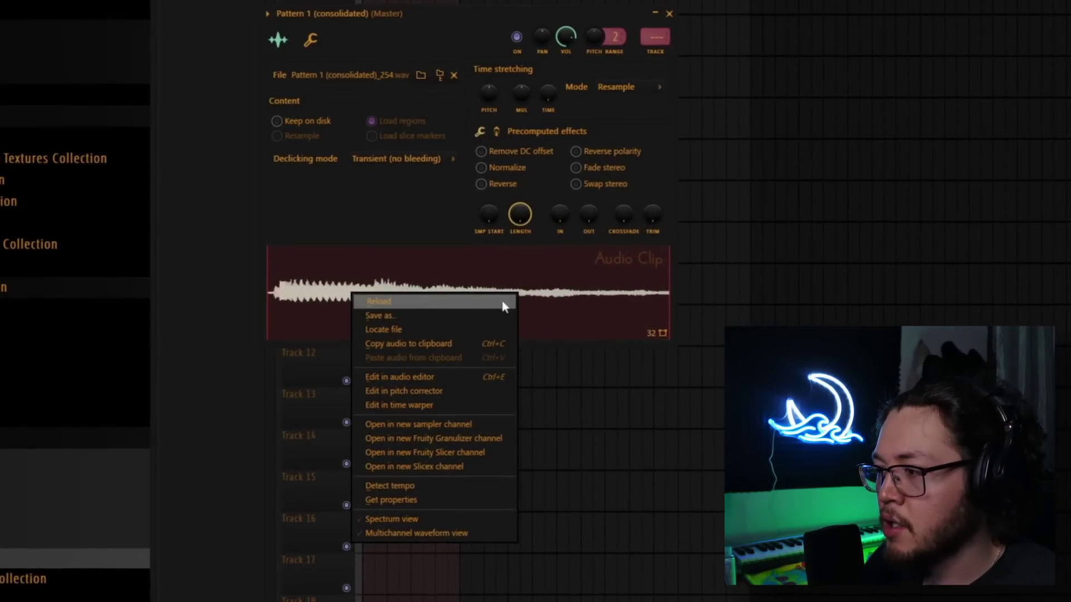
{"action": "left_click", "coordinate": [398, 375]}
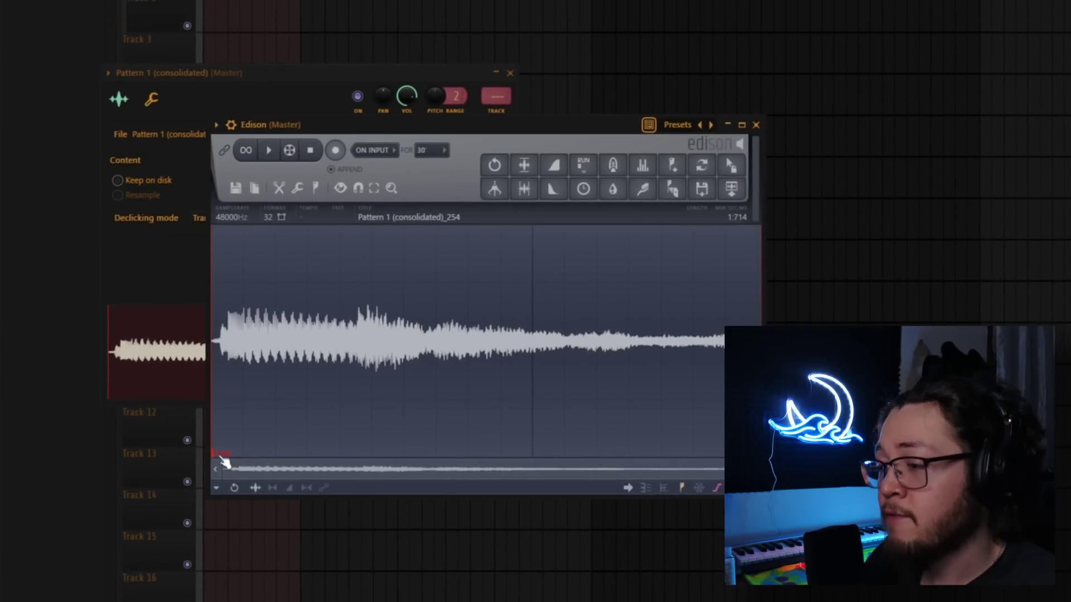
Delete the marker at the start of the consolidated sample and normalize its audio in Edison.
{"action": "right_click", "coordinate": [225, 462]}
{"action": "left_click", "coordinate": [249, 474]}
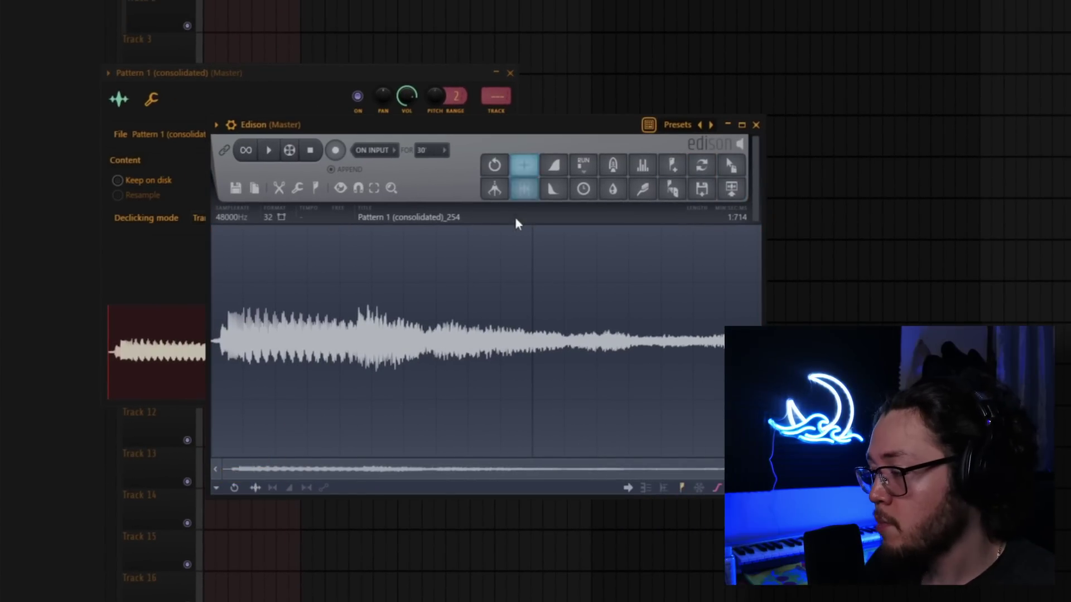
{"action": "left_click", "coordinate": [525, 168]}
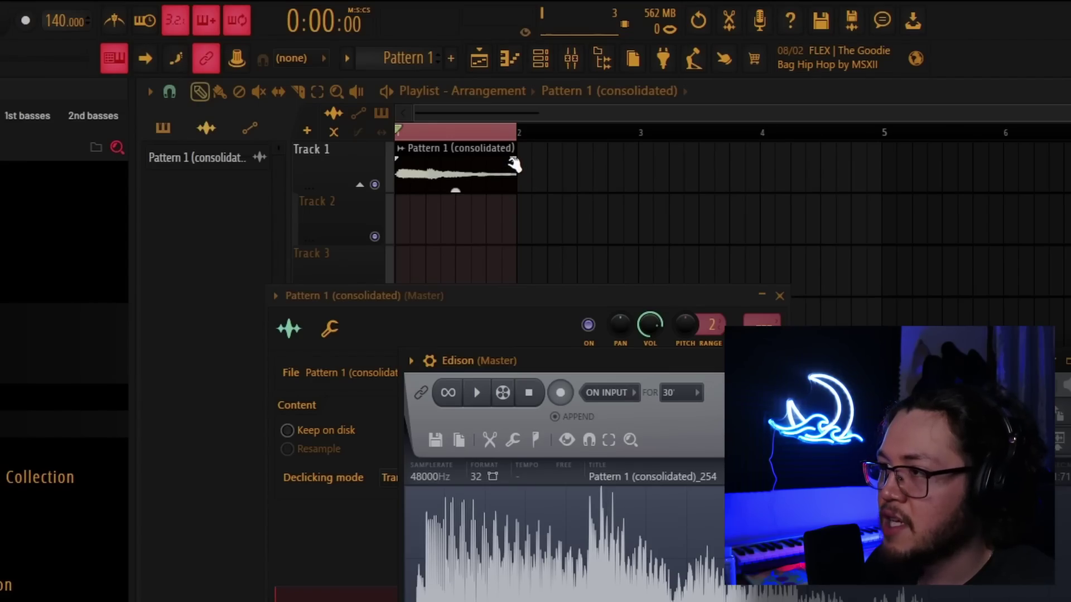
Try fading out and shortening the end of the consolidated audio clip in the playlist.
{"action": "mouse_move", "coordinate": [513, 163]}
{"action": "left_mouse_down"}
{"action": "mouse_move", "coordinate": [491, 170]}
{"action": "mouse_move", "coordinate": [500, 175]}
{"action": "left_mouse_up"}
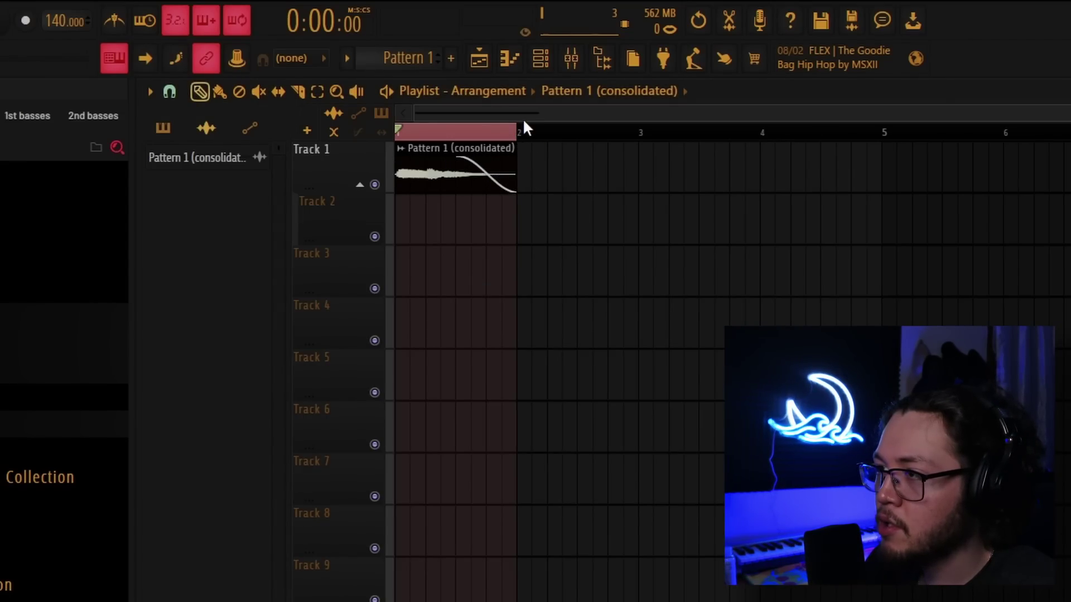
{"action": "left_click", "coordinate": [729, 20]}
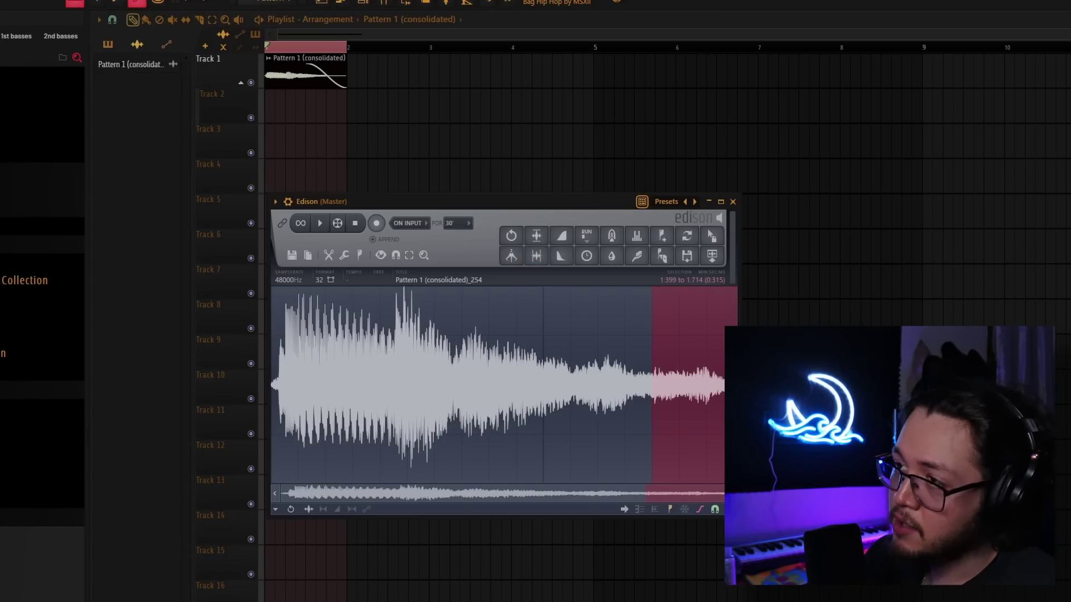
{"action": "left_click_drag", "start_coordinate": [346, 78], "coordinate": [337, 79]}
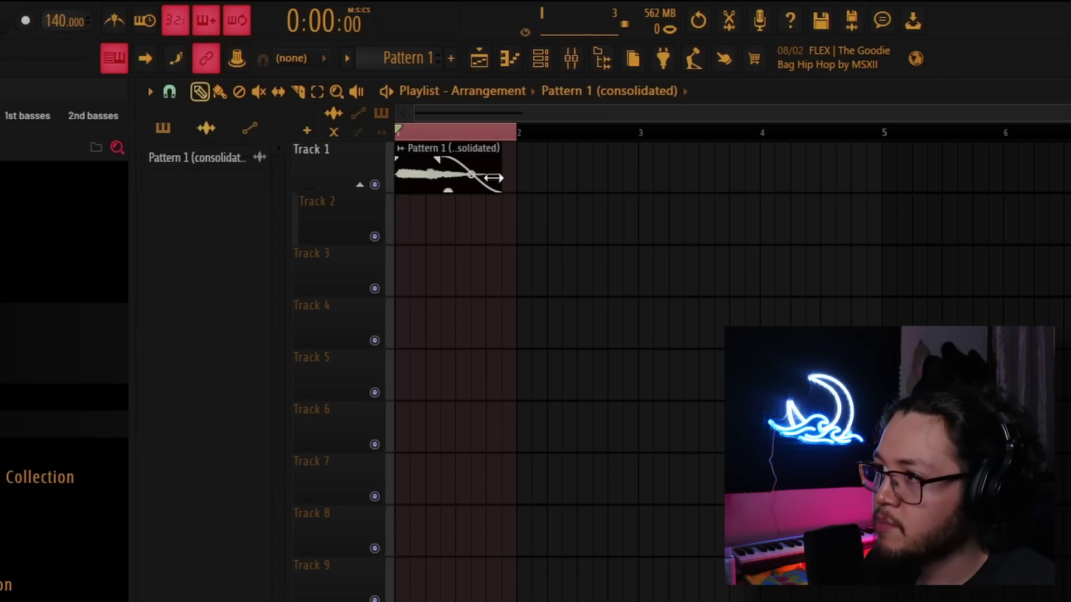
{"action": "left_click_drag", "start_coordinate": [493, 177], "coordinate": [485, 178]}
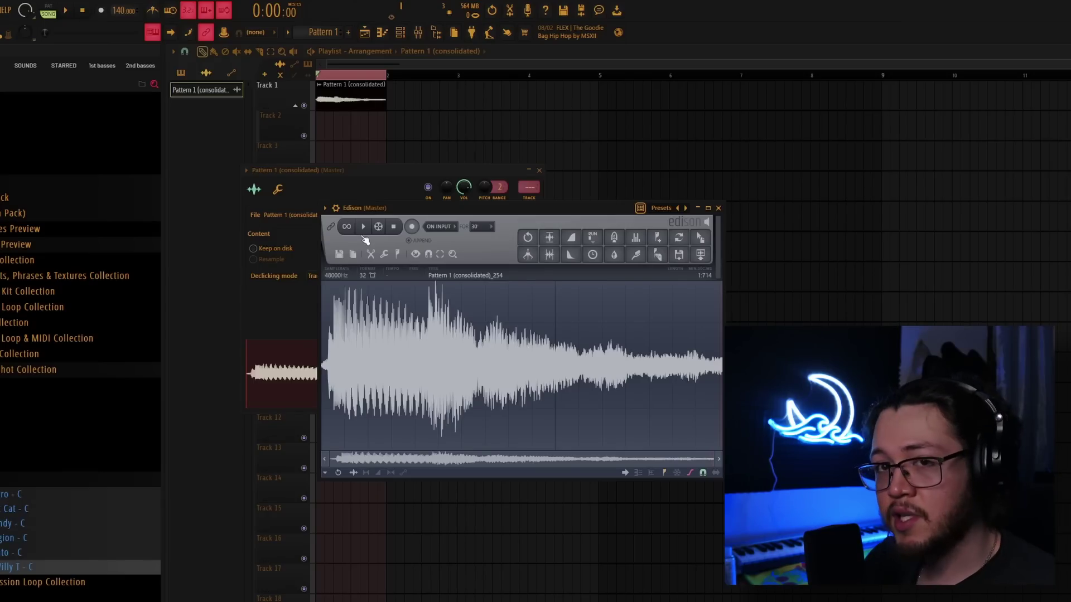
Open the sample's properties in Edison and title it "Cymatics - ACCENT - LEGACY (Cmin)".
{"action": "left_click", "coordinate": [441, 276]}
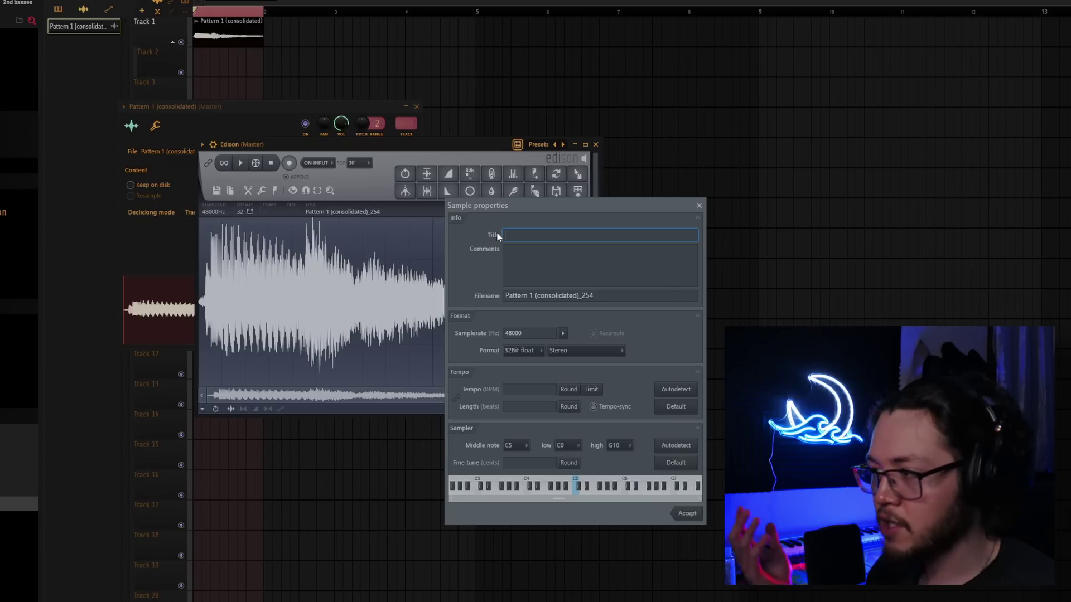
{"action": "type", "text": "ACCENT - LEGACY (14"}
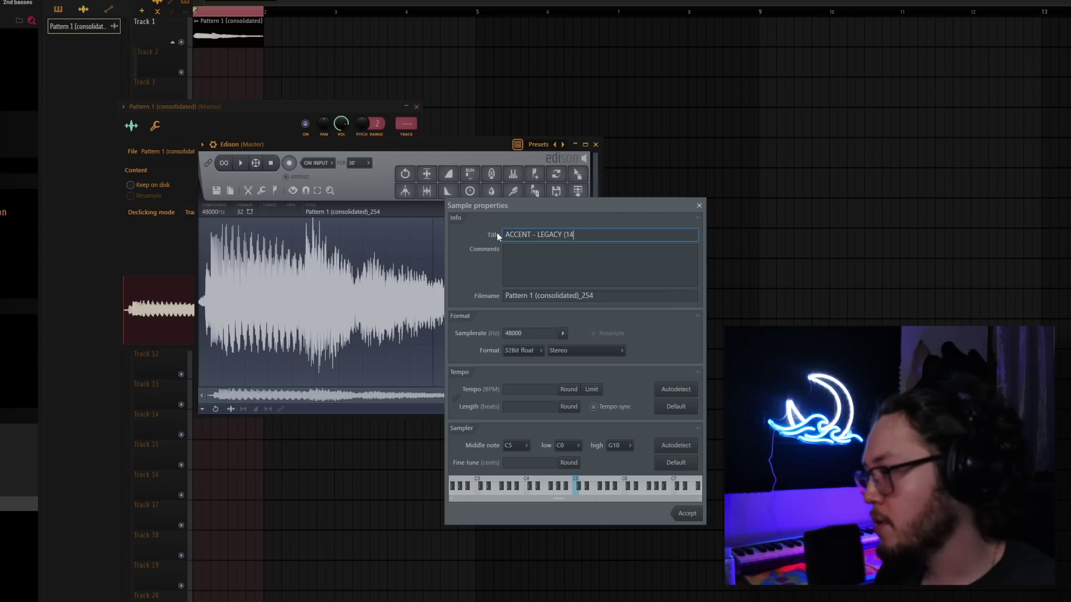
{"action": "key", "text": "BackSpace"}
{"action": "key", "text": "BackSpace"}
{"action": "key", "text": "BackSpace"}
{"action": "key", "text": "BackSpace"}
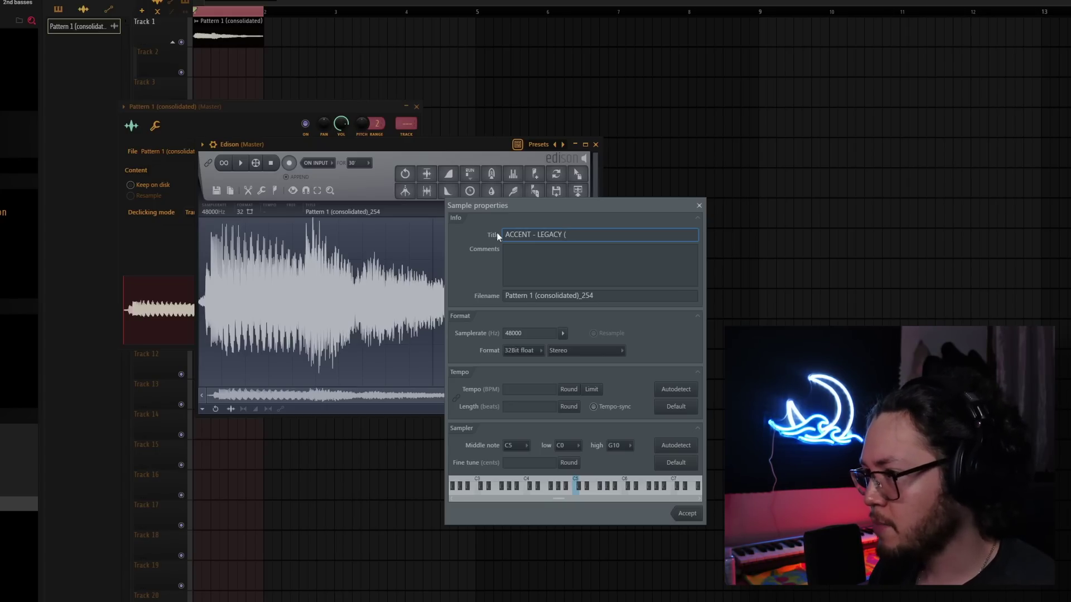
{"action": "type", "text": "Cmin) - @_SwayFlow"}
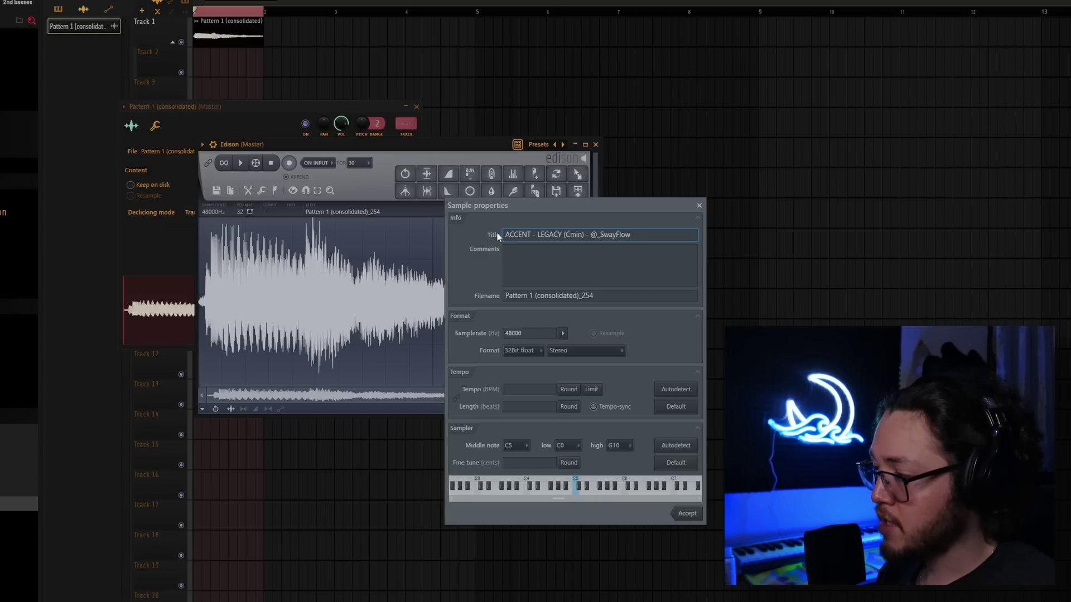
{"action": "key", "text": "BackSpace"}
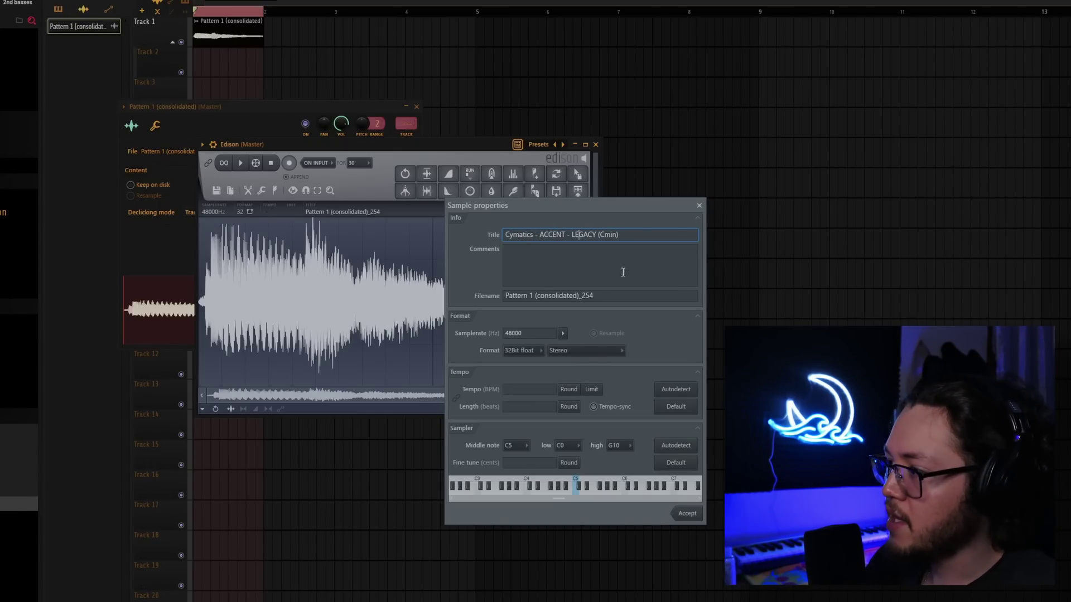
Copy the sample's title into its filename so it reads "Cymatics - ACCENT - LEGACY (Cmin)".
{"action": "key", "text": "ctrl+a"}
{"action": "left_click_drag", "start_coordinate": [640, 233], "coordinate": [249, 235]}
{"action": "key", "text": "ctrl+c"}
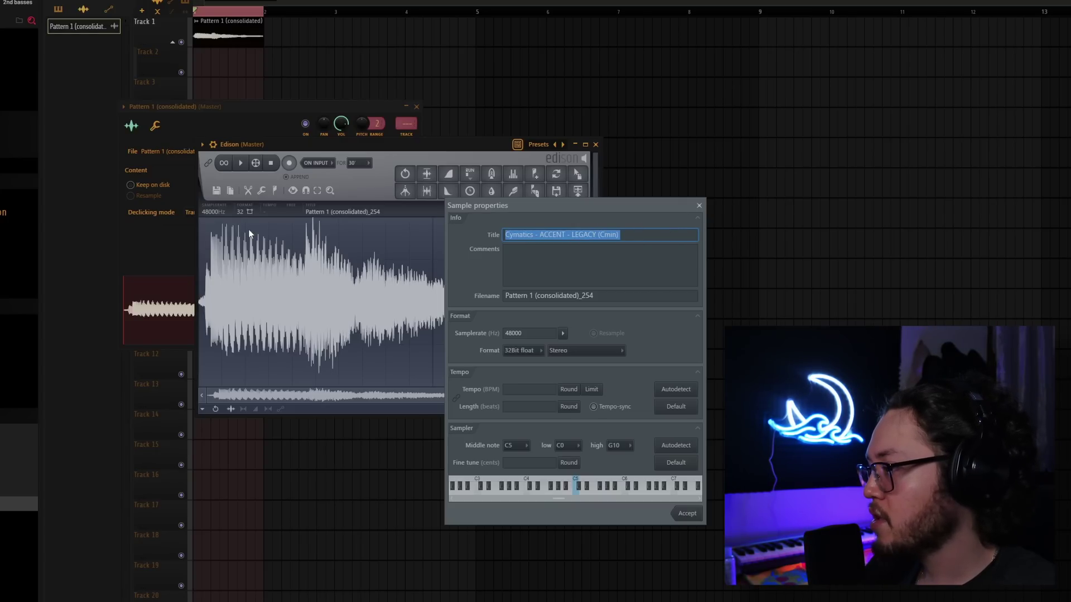
{"action": "left_click_drag", "start_coordinate": [597, 295], "coordinate": [490, 292]}
{"action": "key", "text": "ctrl+v"}
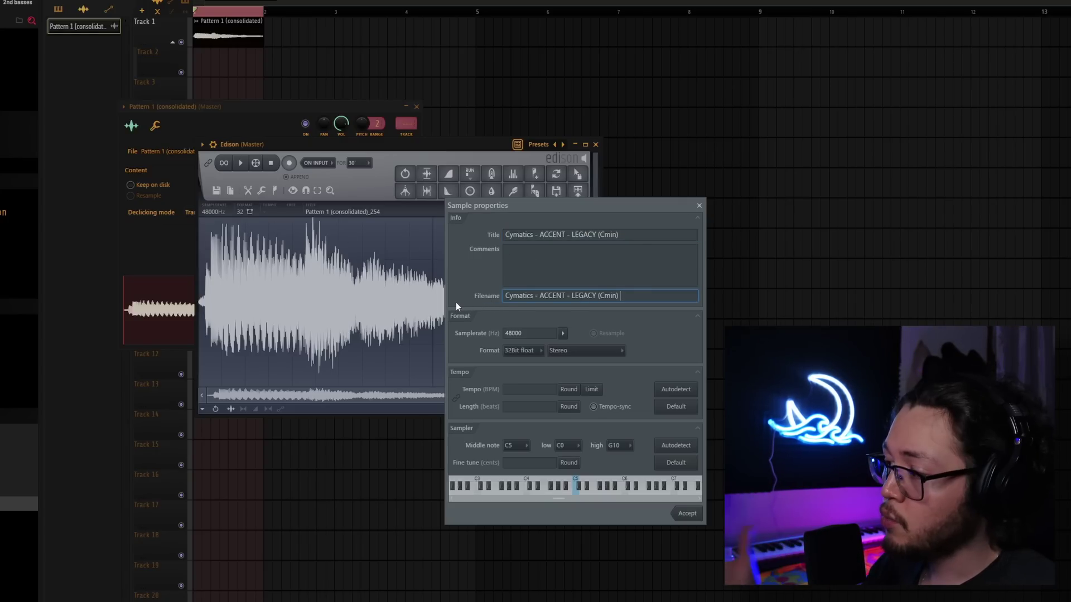
{"action": "left_click", "coordinate": [549, 268]}
{"action": "type", "text": "@."}
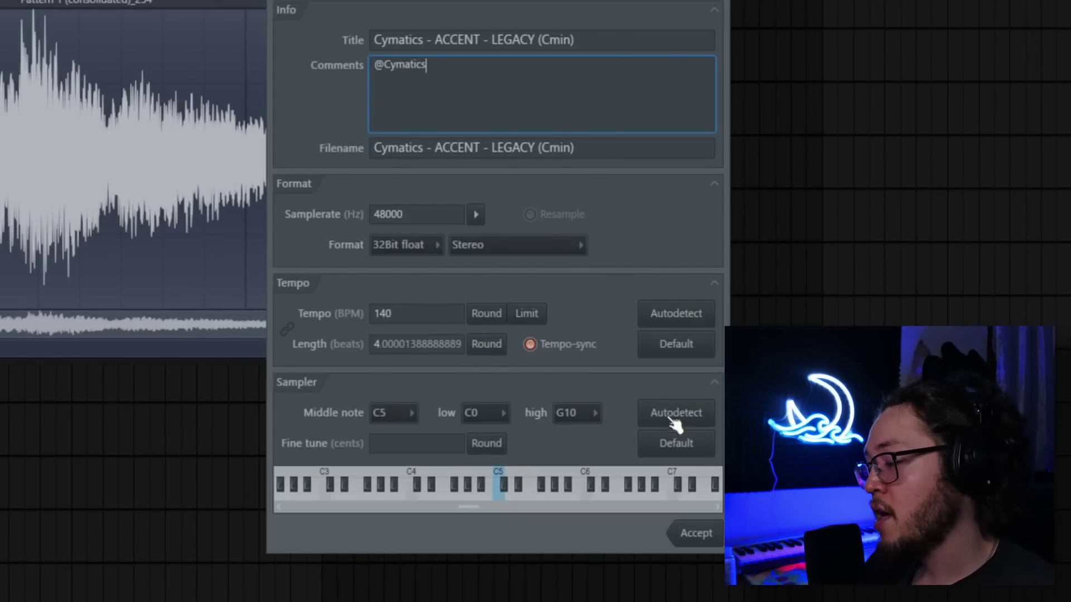
{"action": "left_click", "coordinate": [706, 542]}
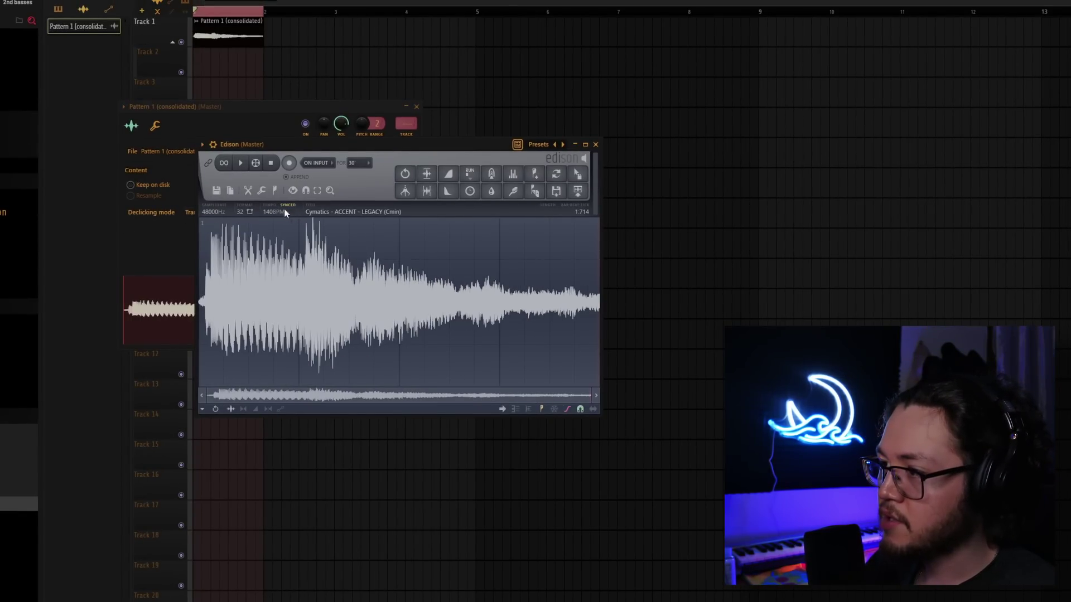
Save the sample as the 24-bit wave file "Cymatics - ACCENT - LEGACY (Cmin) .wav" in the Accents folder.
{"action": "left_click", "coordinate": [217, 192]}
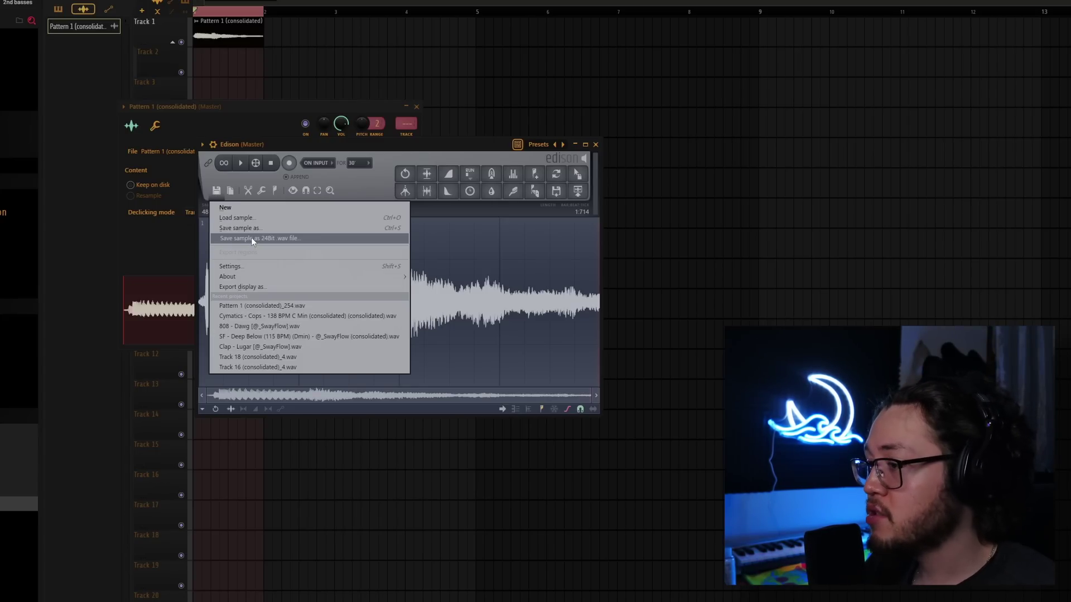
{"action": "left_click", "coordinate": [250, 240]}
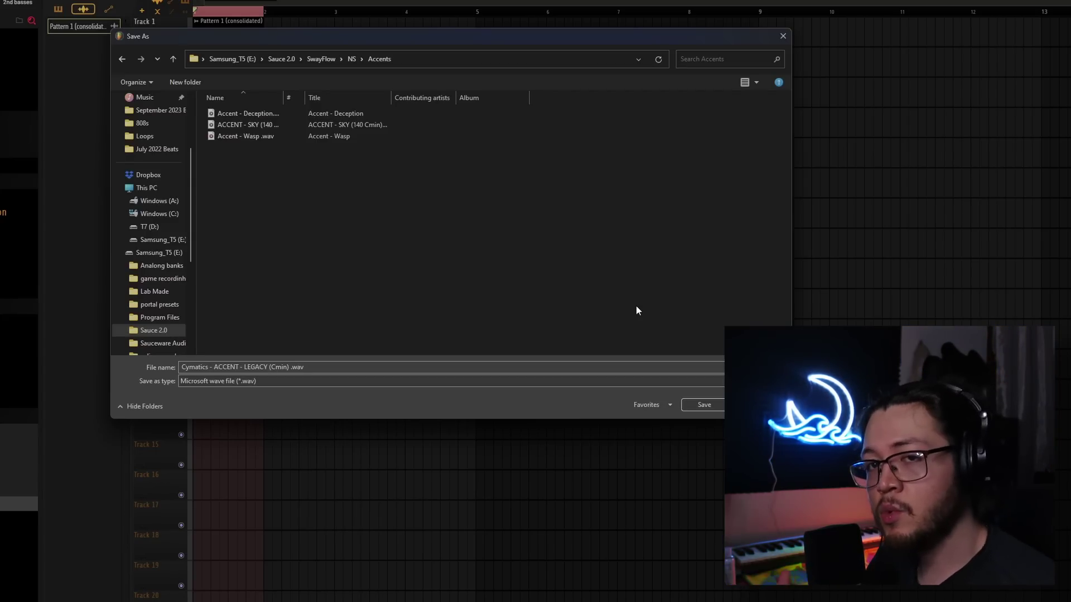
{"action": "key", "text": "Return"}
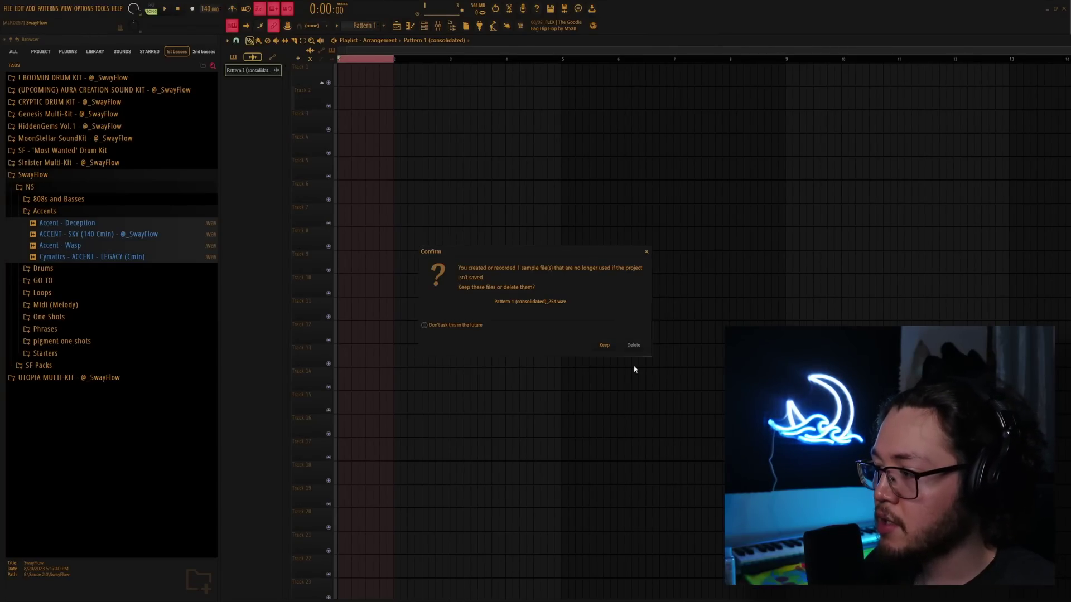
Delete the old project's unused recording and place the saved Cymatics - ACCENT - LEGACY (Cmin) sample at the start of Track 8.
{"action": "left_click", "coordinate": [633, 345]}
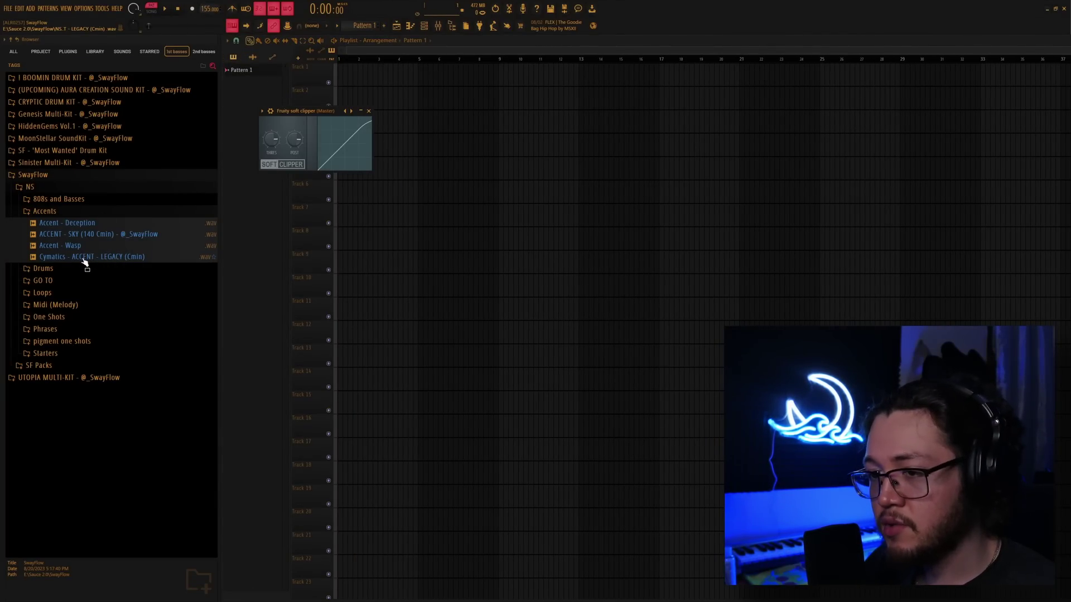
{"action": "left_click_drag", "start_coordinate": [83, 261], "coordinate": [348, 240]}
{"action": "scroll", "coordinate": [360, 61], "scroll_direction": "up", "scroll_amount": 6}
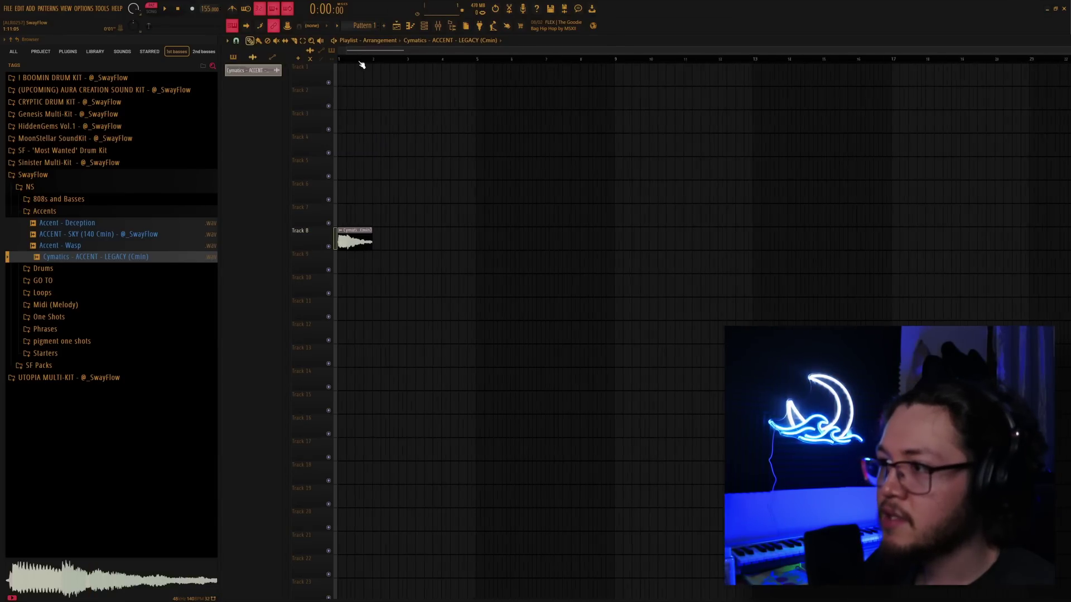
Select bar 1 of the playlist for looping, restretch all channels to the changed project tempo, and audition the accent.
{"action": "left_click_drag", "start_coordinate": [444, 60], "coordinate": [340, 64]}
{"action": "scroll", "coordinate": [340, 64], "scroll_direction": "up", "scroll_amount": 1}
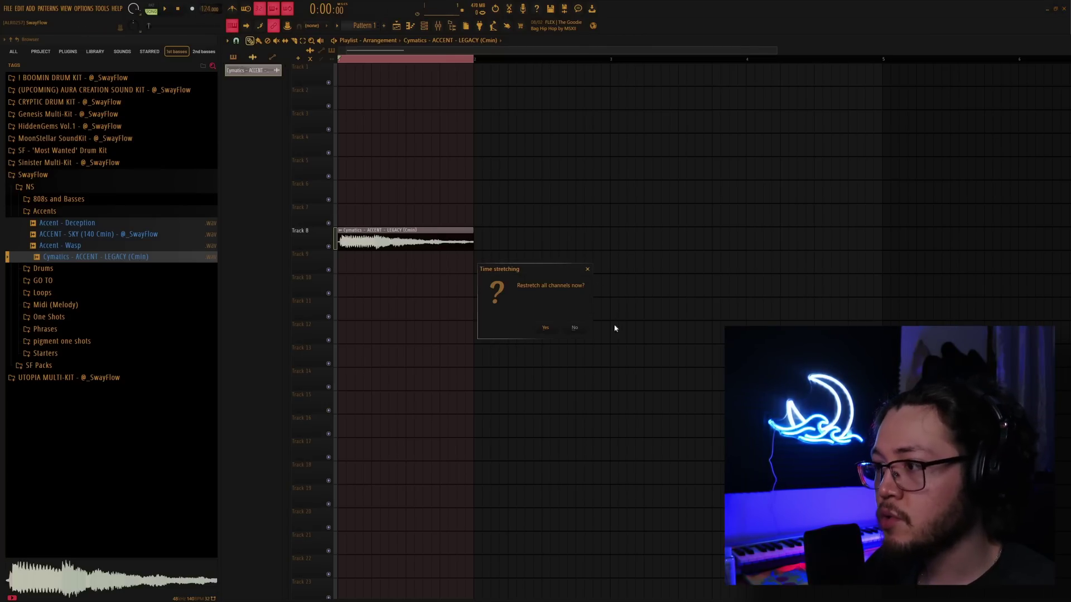
{"action": "left_click", "coordinate": [543, 327]}
{"action": "key", "text": "space"}
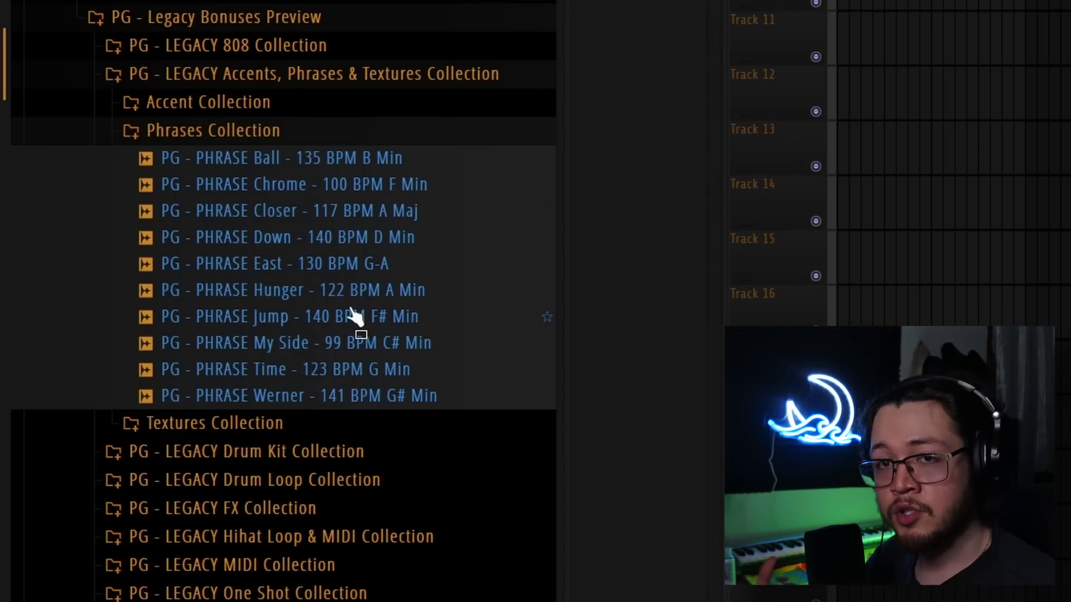
Preview the PG - PHRASE Jump - 140 BPM F# Min sample in the Phrases Collection.
{"action": "left_click", "coordinate": [333, 319]}
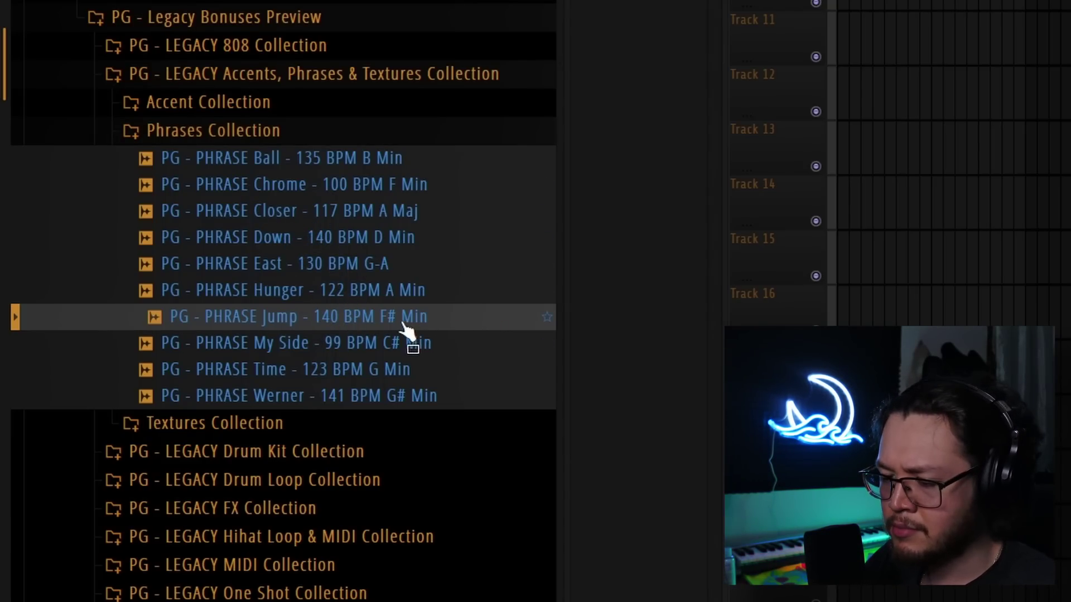
Preview the PG - PHRASE Hunger - 122 BPM A Min sample and the phrases listed above it.
{"action": "left_click", "coordinate": [295, 296]}
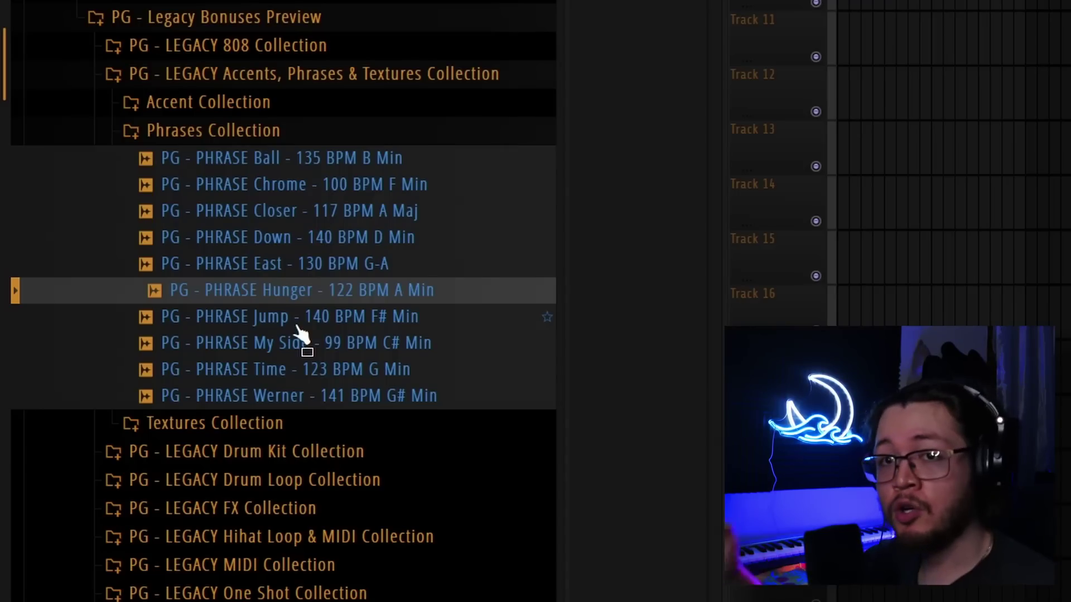
{"action": "key", "text": "Up"}
{"action": "key", "text": "Up"}
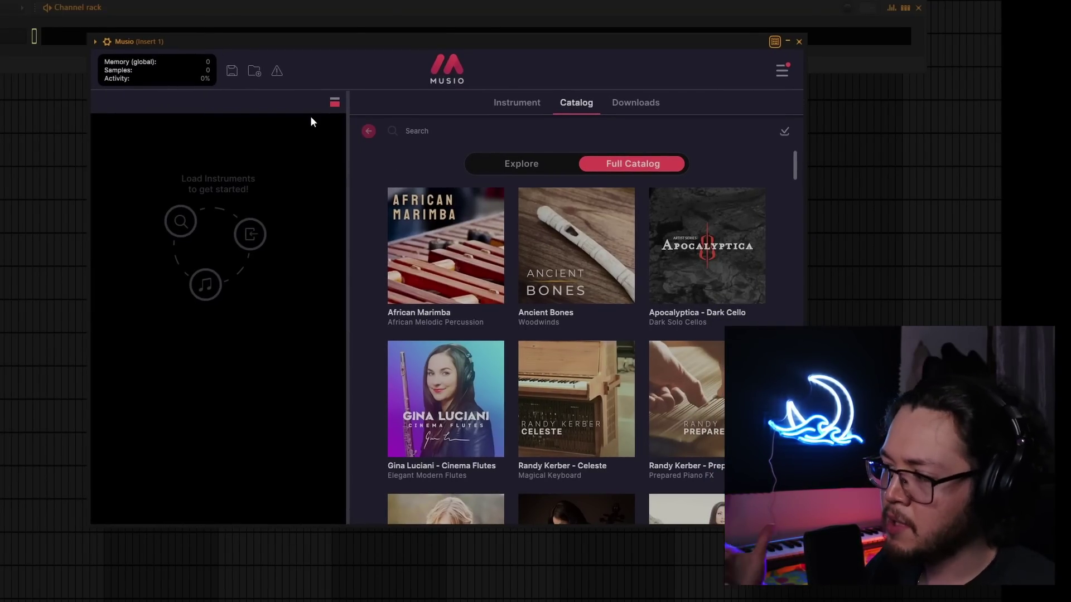
Open Apocalyptica - Dark Cello in the Musio catalog and load its Solo Mellow Keyswitch instrument.
{"action": "scroll", "coordinate": [590, 220], "scroll_direction": "down", "scroll_amount": 1}
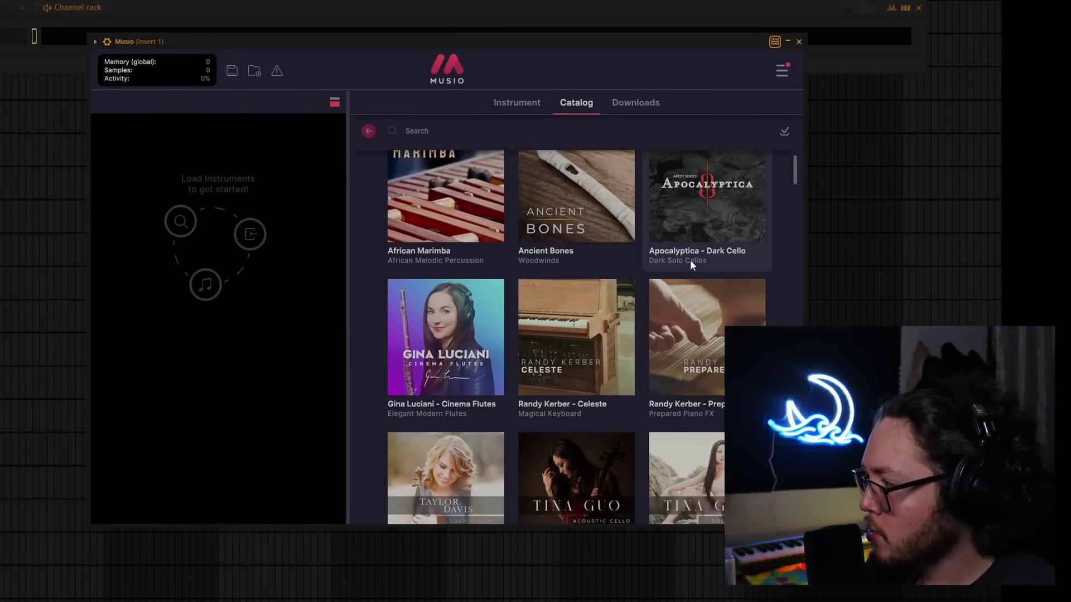
{"action": "left_click", "coordinate": [724, 264]}
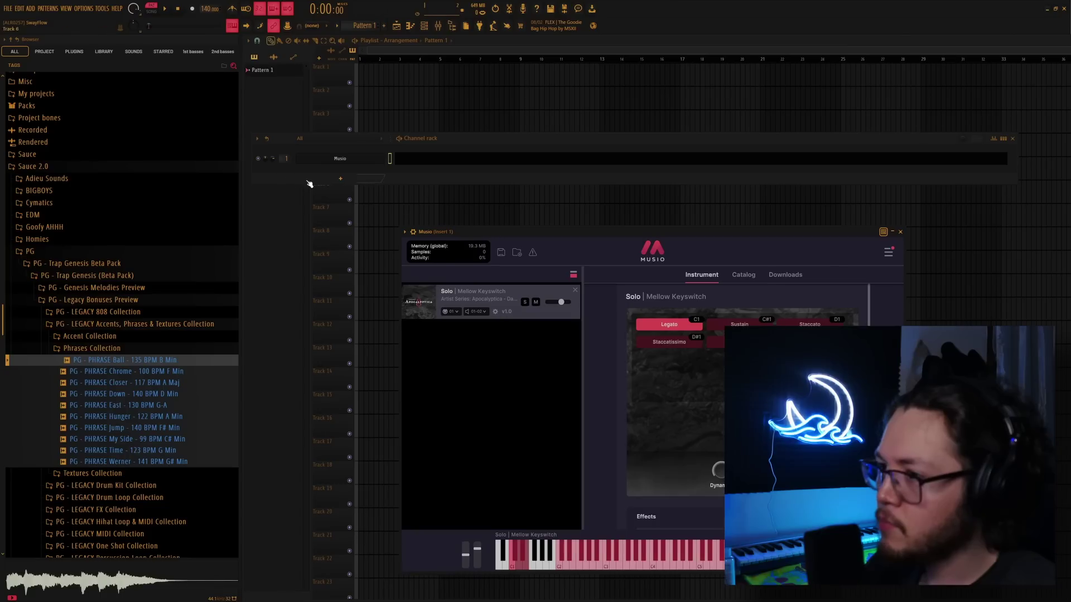
{"action": "left_click", "coordinate": [308, 182]}
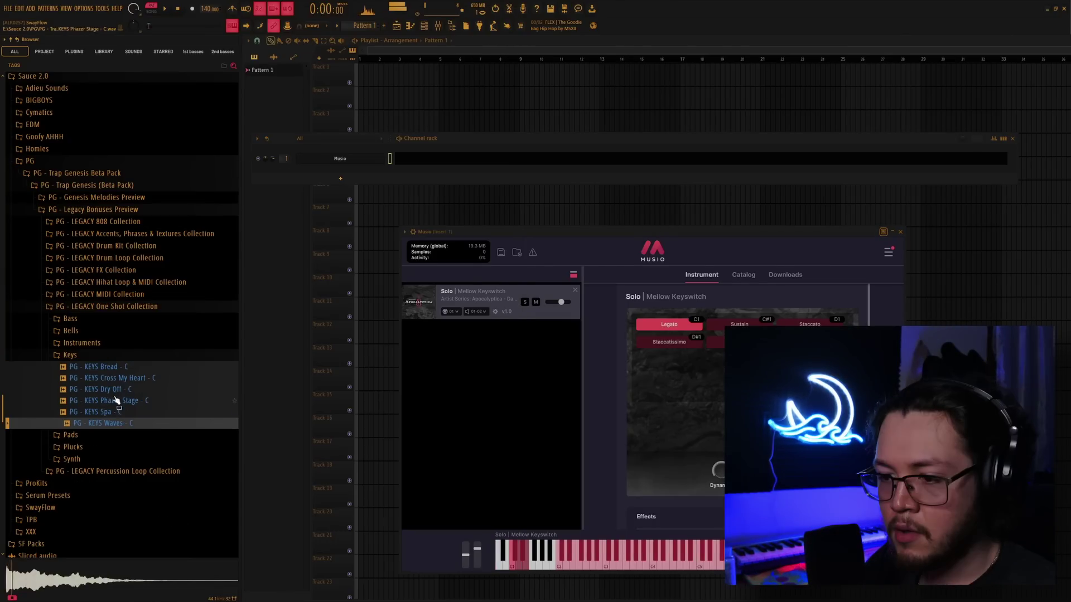
Add the PG - KEYS Dry Off - C one-shot as a new channel and import a file from the PG - LEGACY MIDI Collection into its piano roll.
{"action": "left_click_drag", "start_coordinate": [103, 389], "coordinate": [369, 177]}
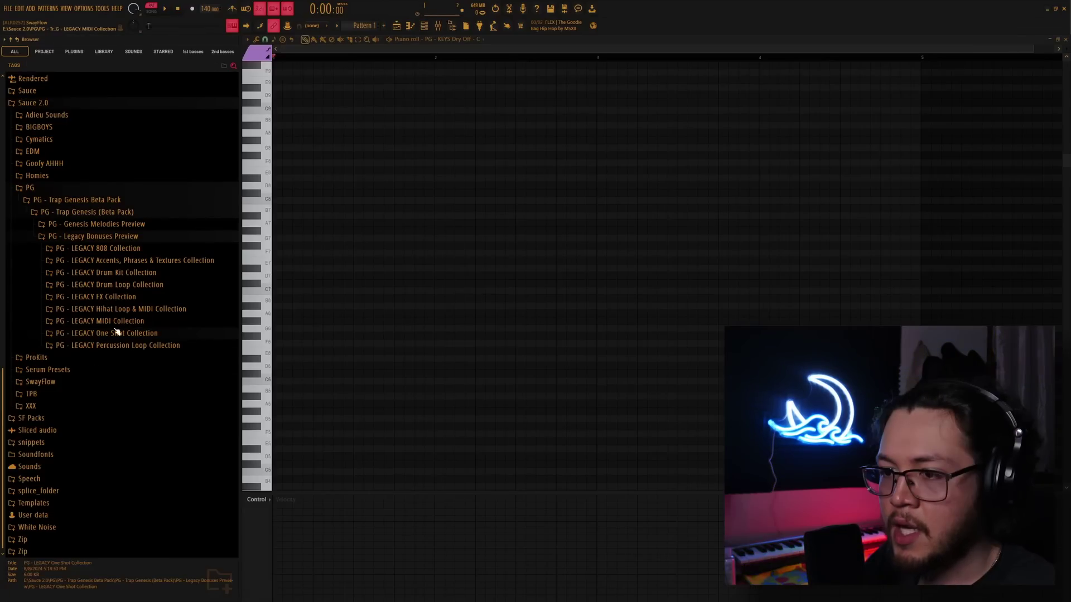
{"action": "left_click", "coordinate": [100, 322]}
{"action": "scroll", "coordinate": [99, 279], "scroll_direction": "down", "scroll_amount": 5}
{"action": "left_click_drag", "start_coordinate": [112, 276], "coordinate": [527, 306]}
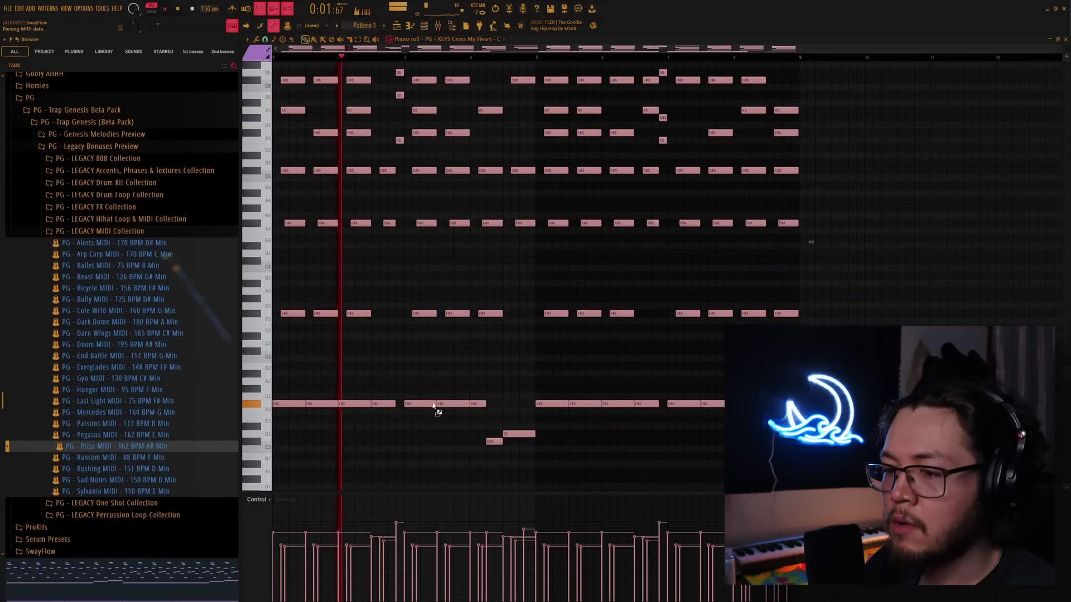
Select all notes of the imported MIDI in the piano roll and audition the pattern.
{"action": "scroll", "coordinate": [199, 418], "scroll_direction": "up", "scroll_amount": 5}
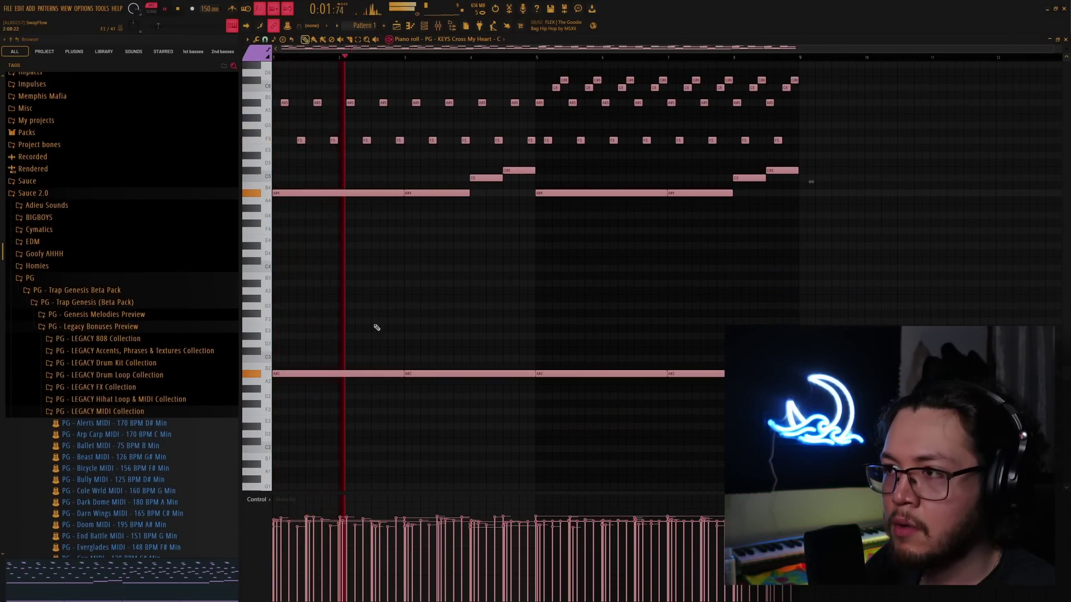
{"action": "scroll", "coordinate": [419, 340], "scroll_direction": "up", "scroll_amount": 3}
{"action": "key", "text": "ctrl+a"}
{"action": "key", "text": "space"}
{"action": "scroll", "coordinate": [374, 278], "scroll_direction": "up", "scroll_amount": 2}
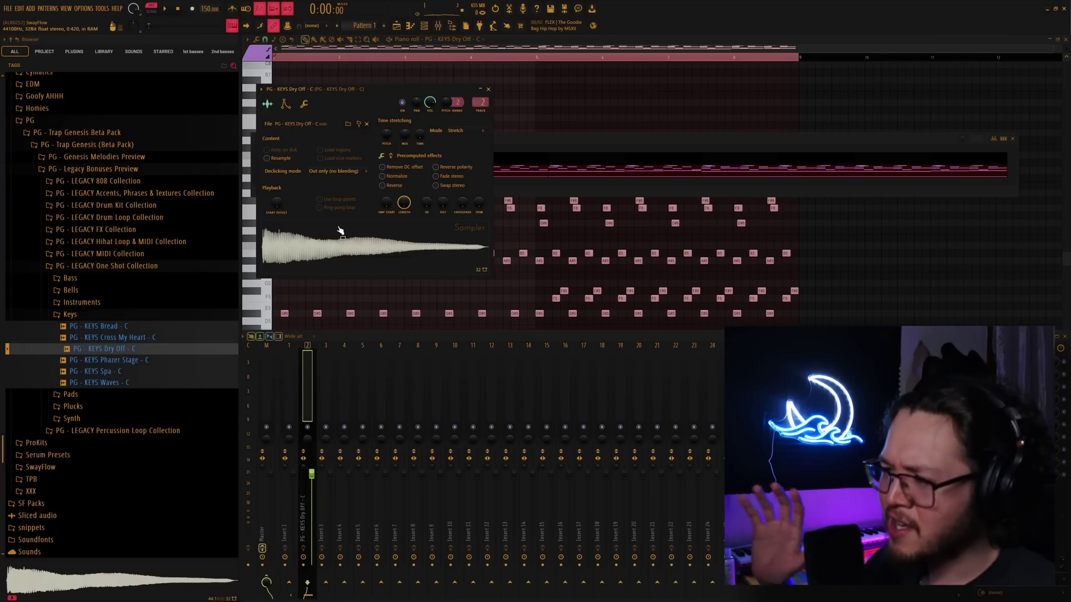
Turn up the loop crossfade of the PG - KEYS Dry Off - C sample and audition the sustained sound.
{"action": "key", "text": "space"}
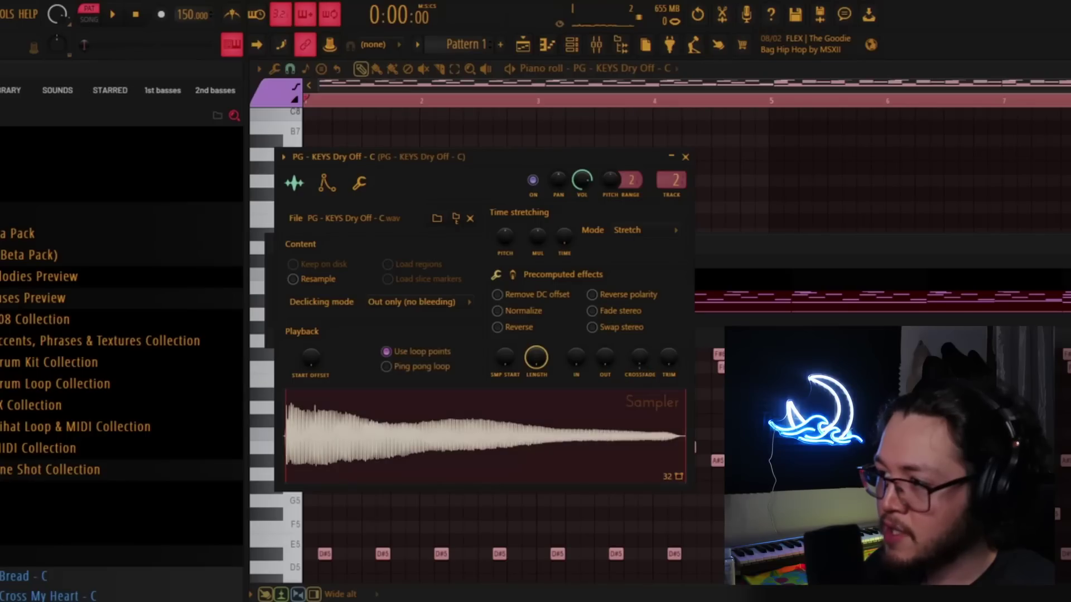
{"action": "left_click_drag", "start_coordinate": [640, 359], "coordinate": [640, 281]}
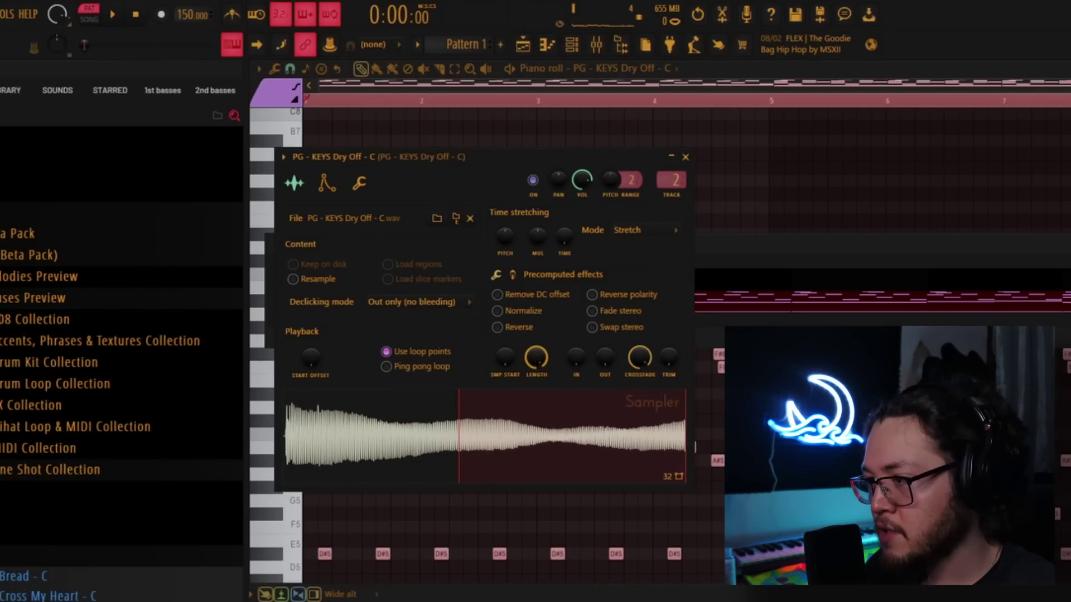
{"action": "key", "text": "space"}
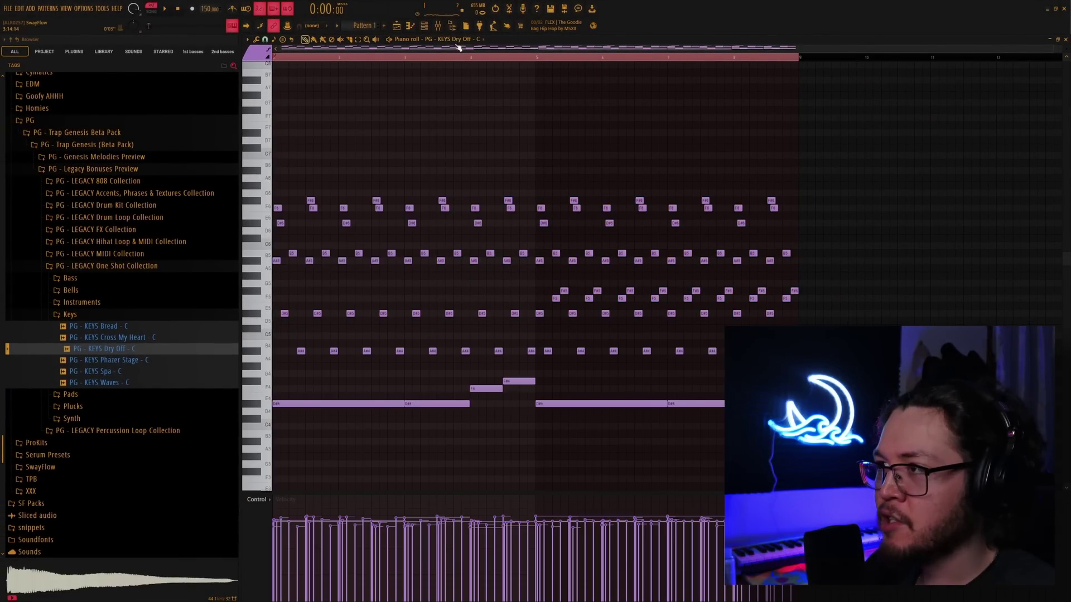
Insert the Cymatics Dark Sky effect on the mixer track of PG - KEYS Dry Off - C and audition the pattern through it.
{"action": "left_click", "coordinate": [438, 25]}
{"action": "left_click", "coordinate": [1015, 425]}
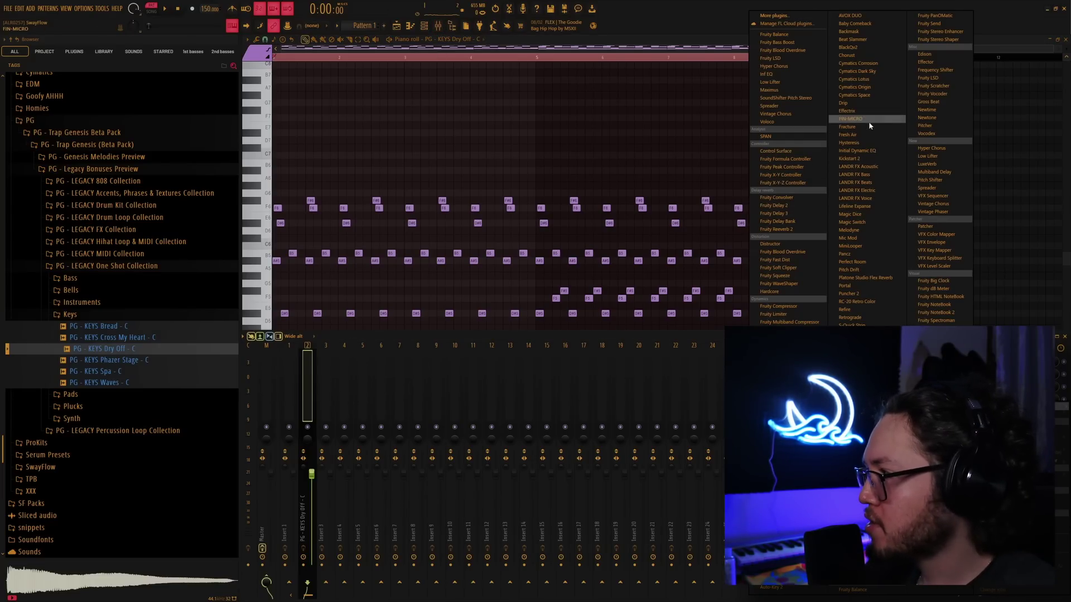
{"action": "left_click", "coordinate": [856, 71]}
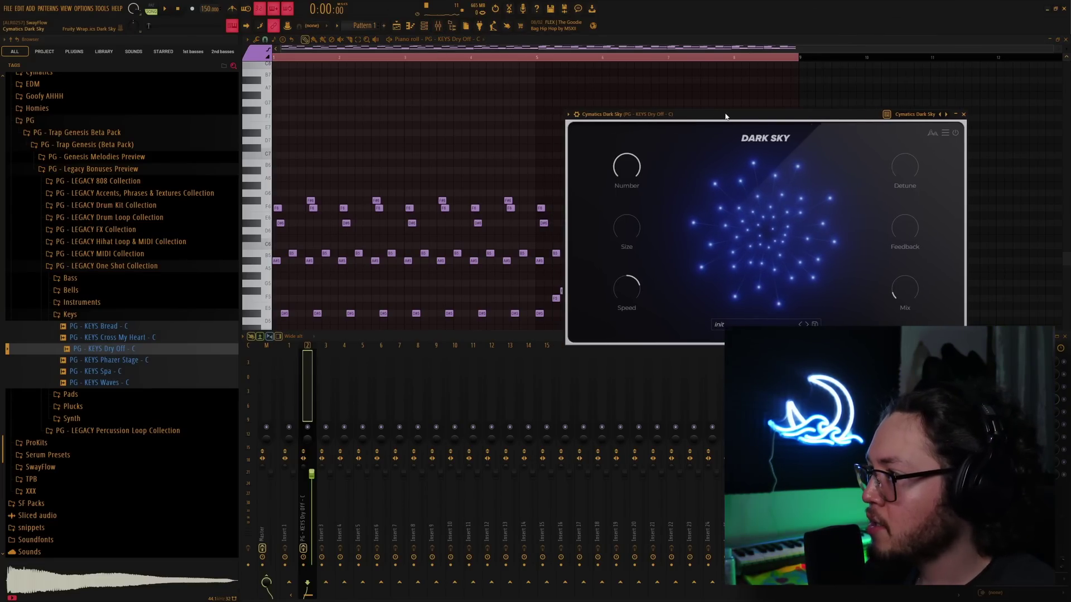
{"action": "left_click_drag", "start_coordinate": [725, 116], "coordinate": [778, 115]}
{"action": "key", "text": "space"}
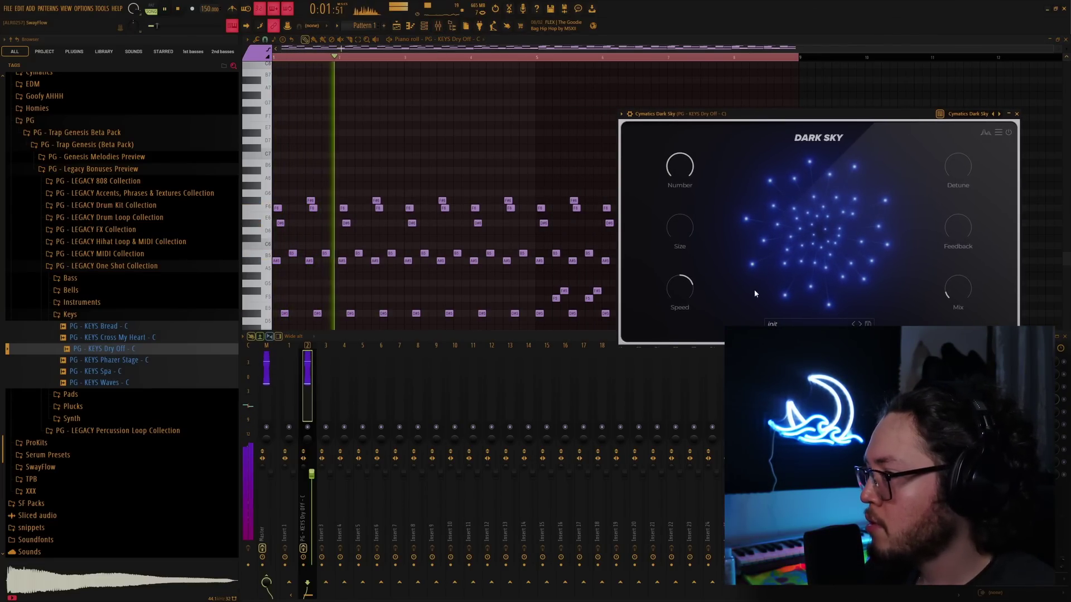
Select the long bass notes in bars 5 to 8 of the PG - KEYS Dry Off - C piano roll.
{"action": "key", "text": "F7"}
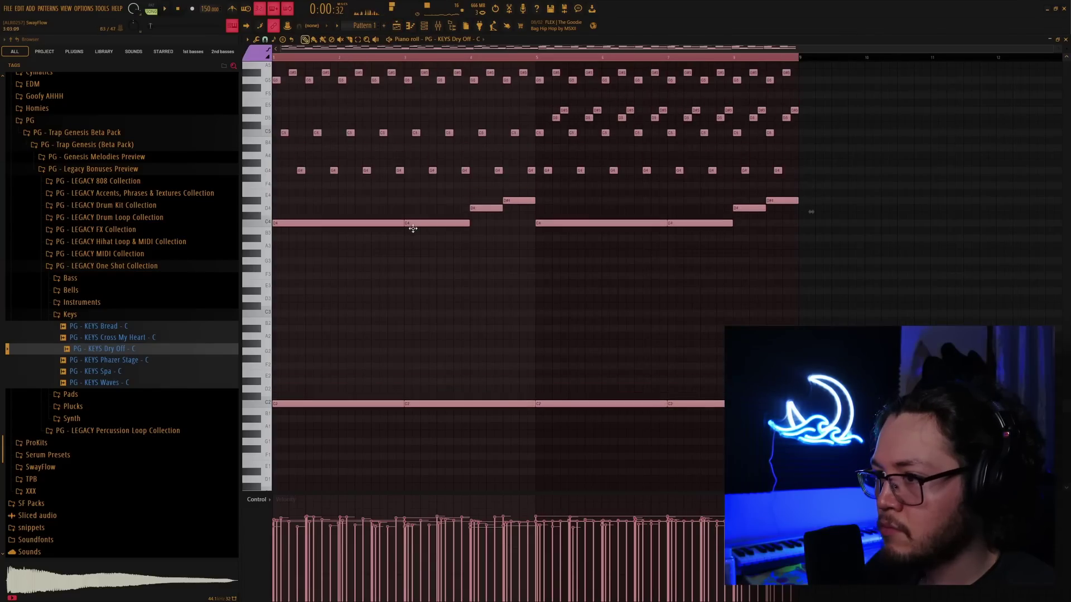
{"action": "scroll", "coordinate": [413, 229], "scroll_direction": "down", "scroll_amount": 5}
{"action": "left_click_drag", "start_coordinate": [793, 333], "coordinate": [561, 163]}
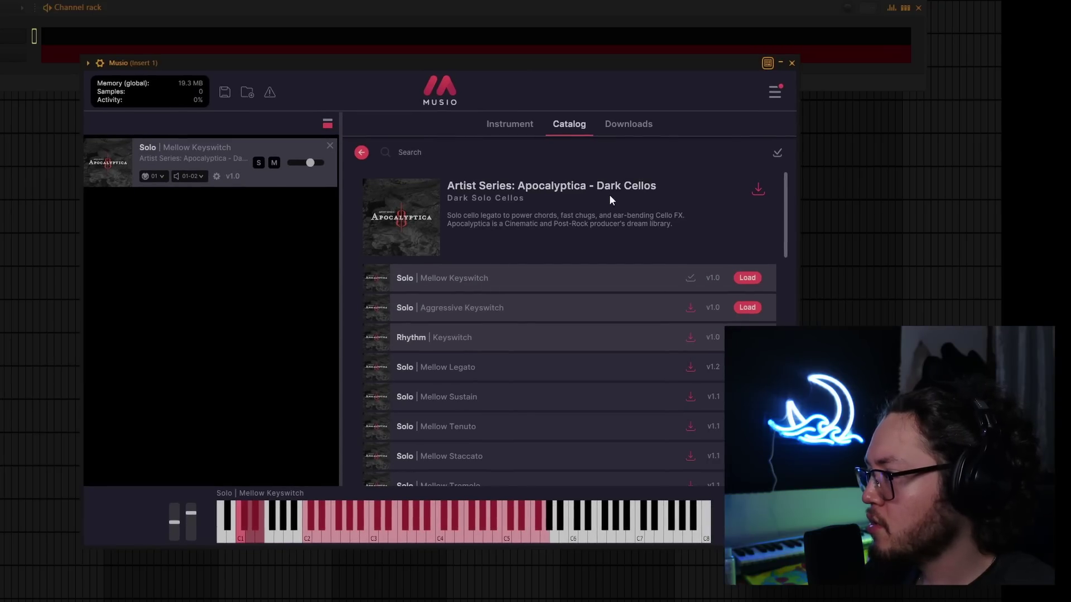
Load Musio's Solo Mellow Keyswitch cello and try two notes in the Pattern 2 piano roll during playback.
{"action": "left_click", "coordinate": [747, 278]}
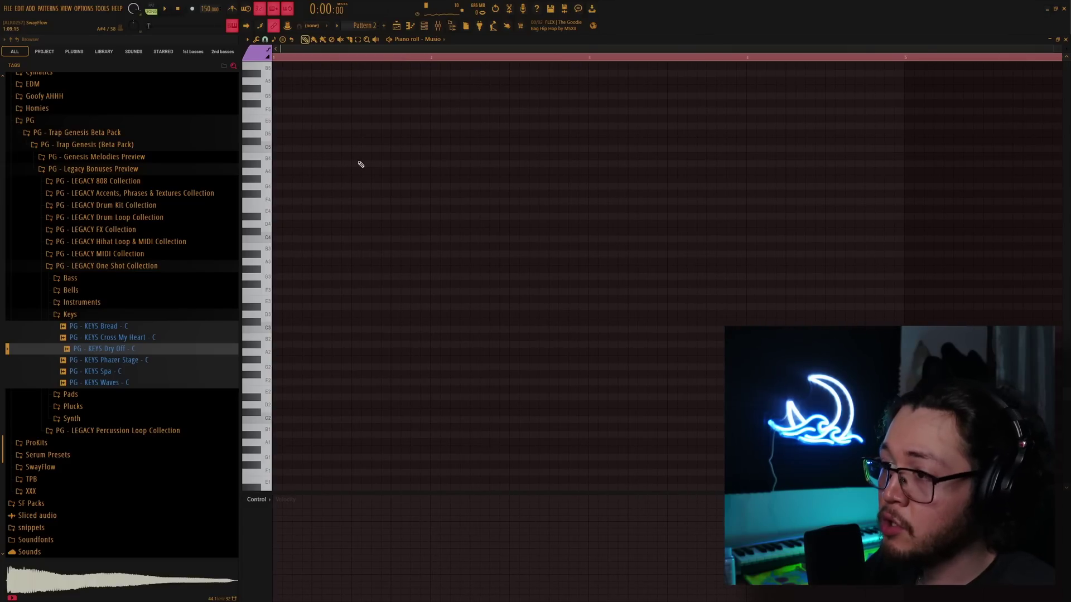
{"action": "scroll", "coordinate": [341, 175], "scroll_direction": "up", "scroll_amount": 3}
{"action": "key", "text": "space"}
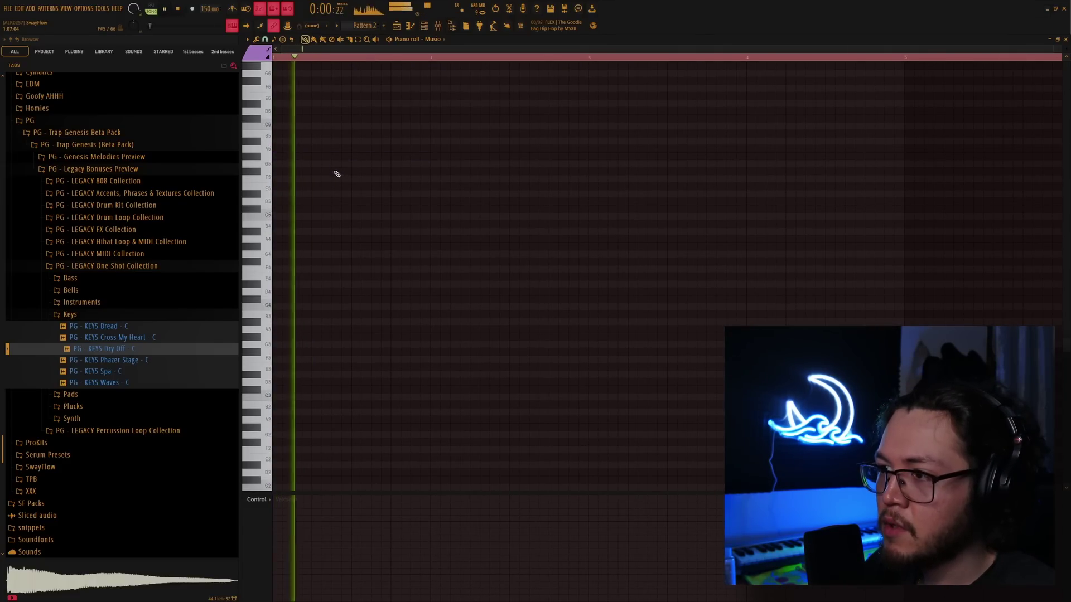
{"action": "left_click", "coordinate": [357, 156]}
{"action": "left_click", "coordinate": [434, 164]}
{"action": "key", "text": "space"}
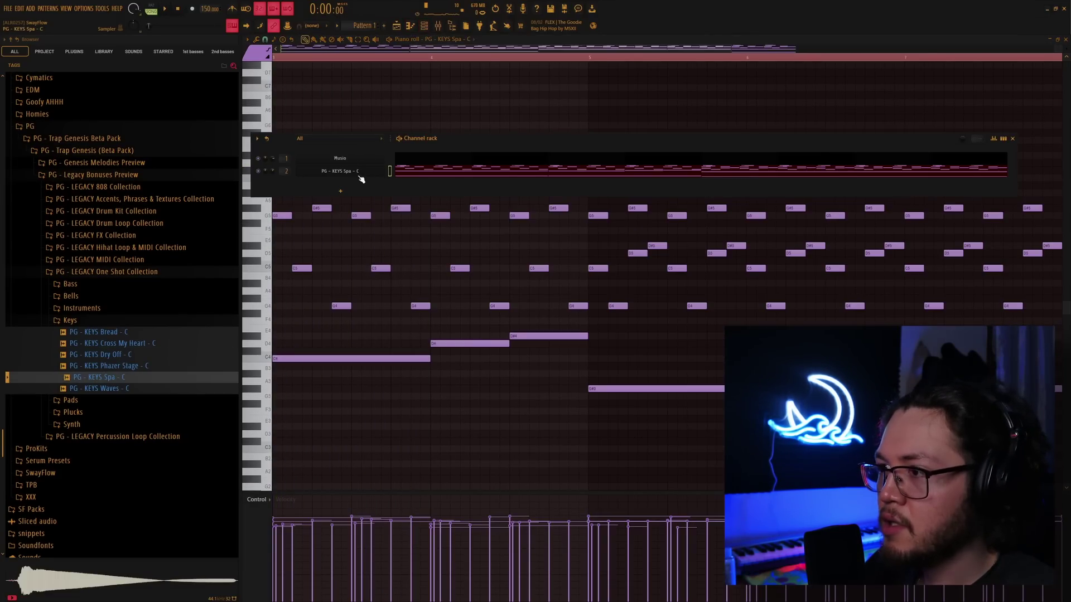
Replace the PG - KEYS Spa - C channel with Kontakt 7 and audition Pattern 1 with it.
{"action": "right_click", "coordinate": [386, 171]}
{"action": "mouse_move", "coordinate": [424, 251]}
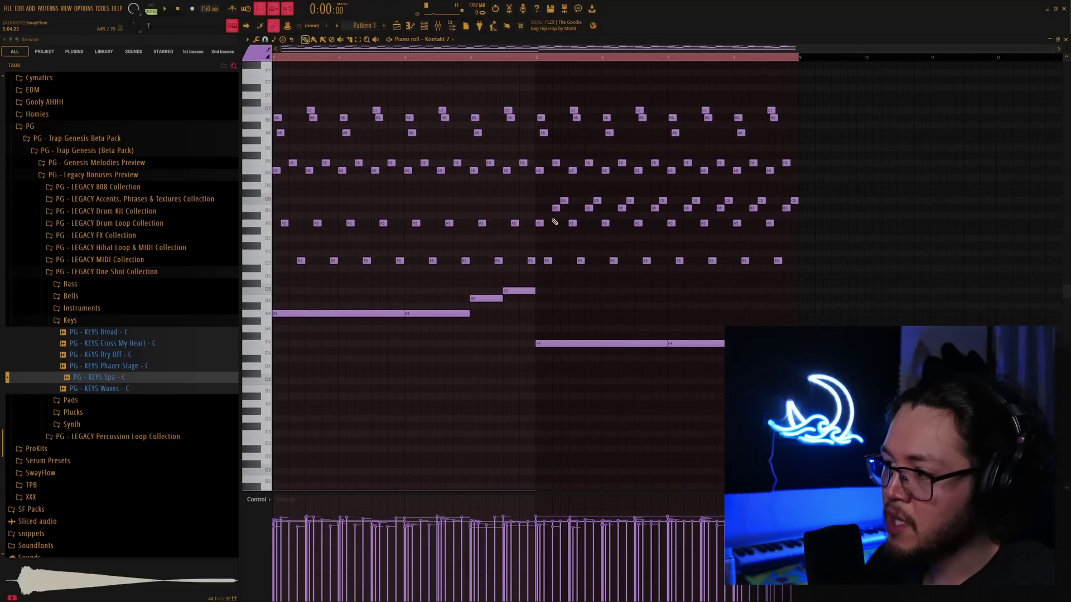
{"action": "scroll", "coordinate": [880, 244], "scroll_direction": "up", "scroll_amount": 1}
{"action": "key", "text": "space"}
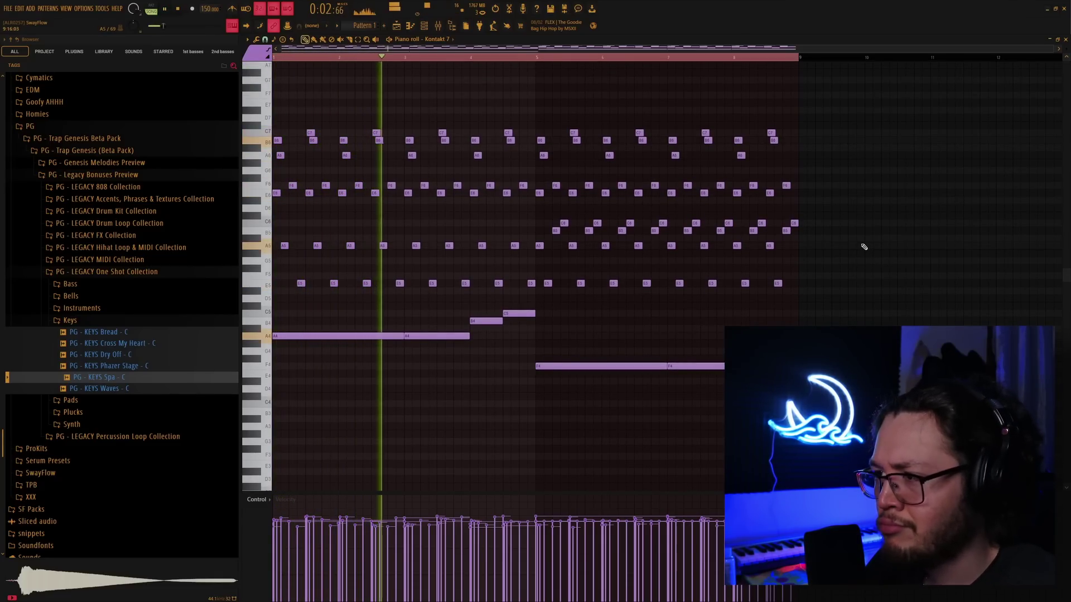
Select all the short notes above the bass line in the Kontakt 7 pattern, lengthen them so they connect, and audition.
{"action": "left_click_drag", "start_coordinate": [846, 285], "coordinate": [241, 78]}
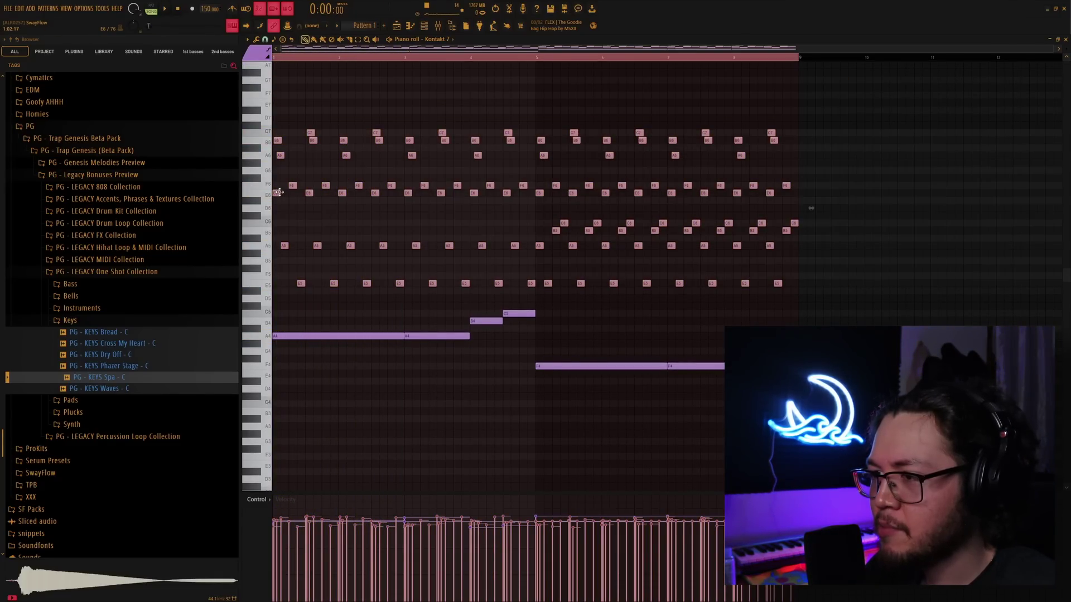
{"action": "left_click_drag", "start_coordinate": [278, 192], "coordinate": [304, 193]}
{"action": "key", "text": "space"}
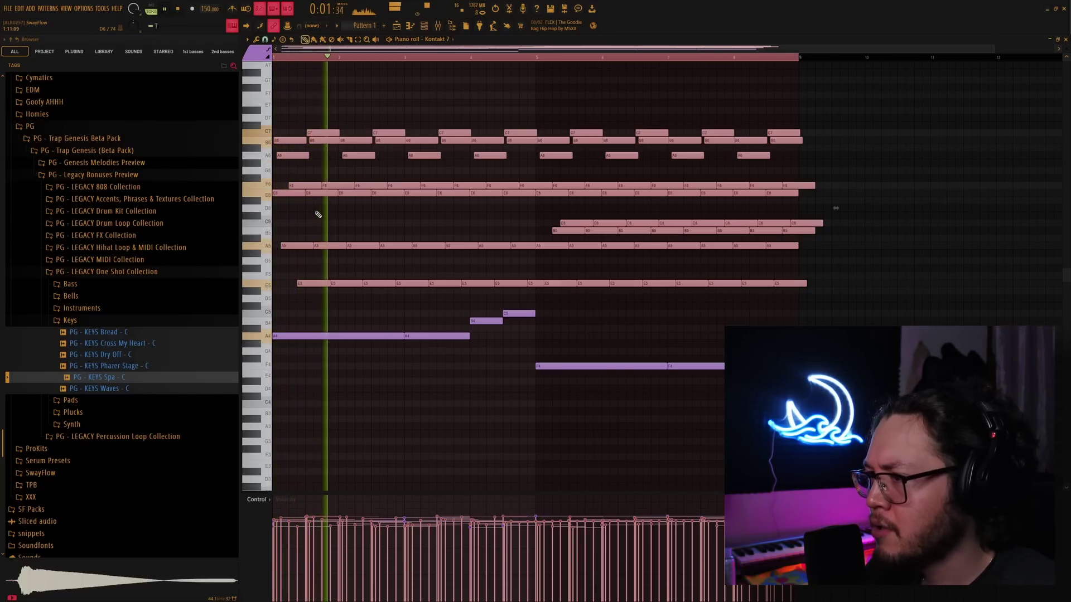
Deselect the lengthened notes and delete the highest melody notes in bars 5 to 8 of the Kontakt 7 pattern.
{"action": "left_click", "coordinate": [363, 215]}
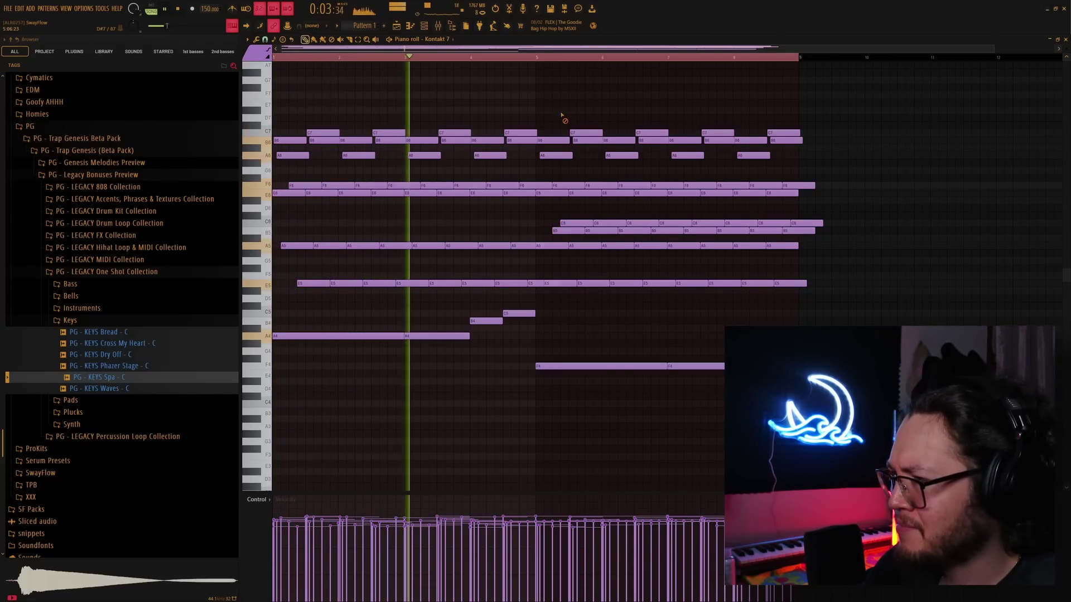
{"action": "mouse_move", "coordinate": [562, 116]}
{"action": "left_mouse_down"}
{"action": "mouse_move", "coordinate": [568, 151]}
{"action": "mouse_move", "coordinate": [754, 150]}
{"action": "mouse_move", "coordinate": [770, 139]}
{"action": "left_mouse_up"}
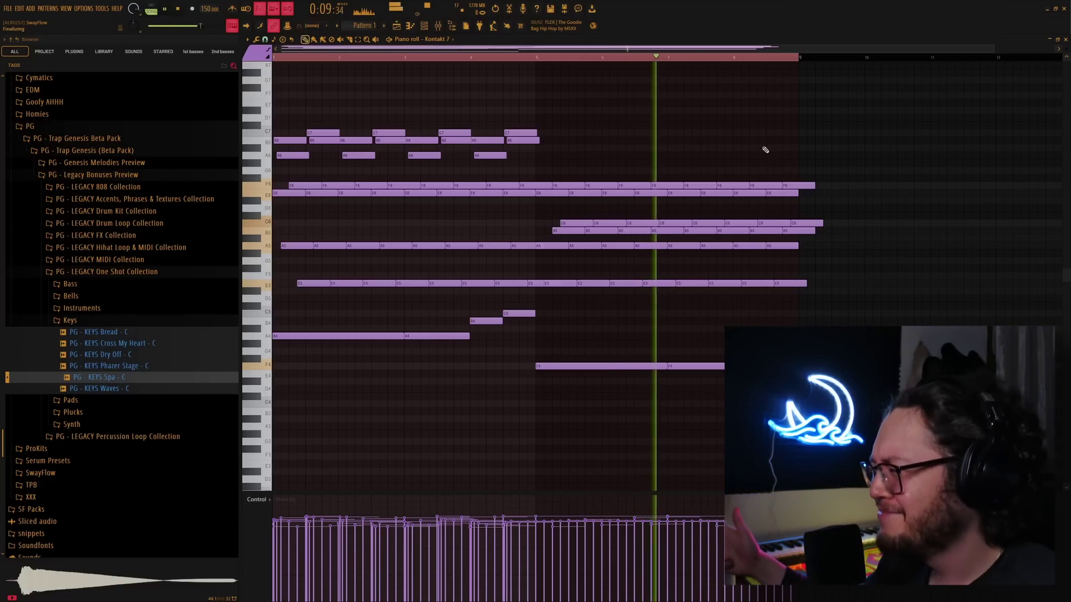
{"action": "key", "text": "space"}
Browse the MIDI files in the PG - LEGACY MIDI Collection.
{"action": "left_click", "coordinate": [99, 259]}
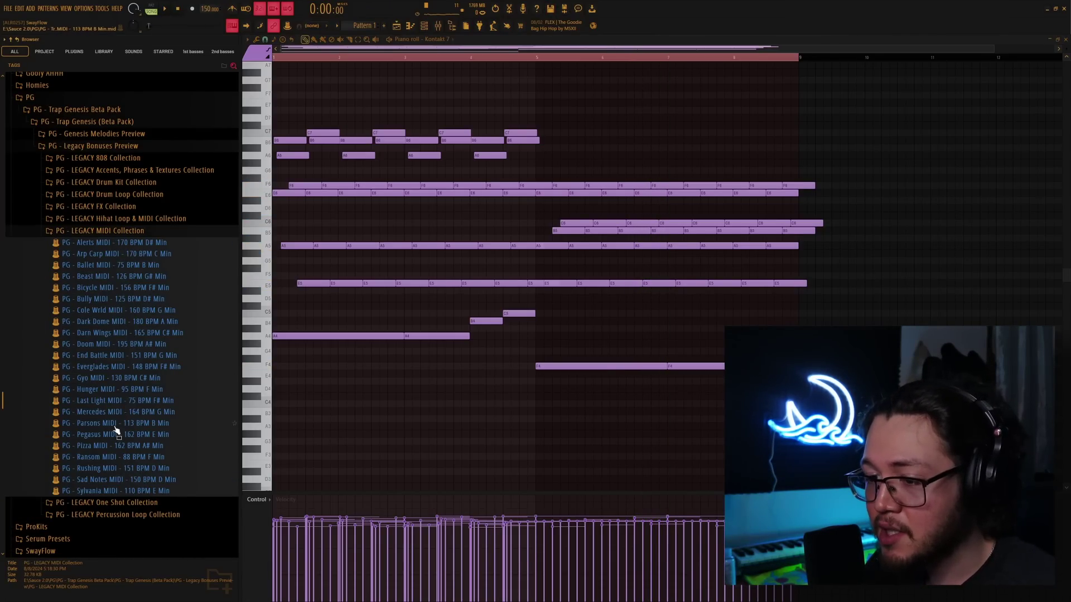
{"action": "scroll", "coordinate": [112, 391], "scroll_direction": "down", "scroll_amount": 3}
{"action": "left_click", "coordinate": [101, 355]}
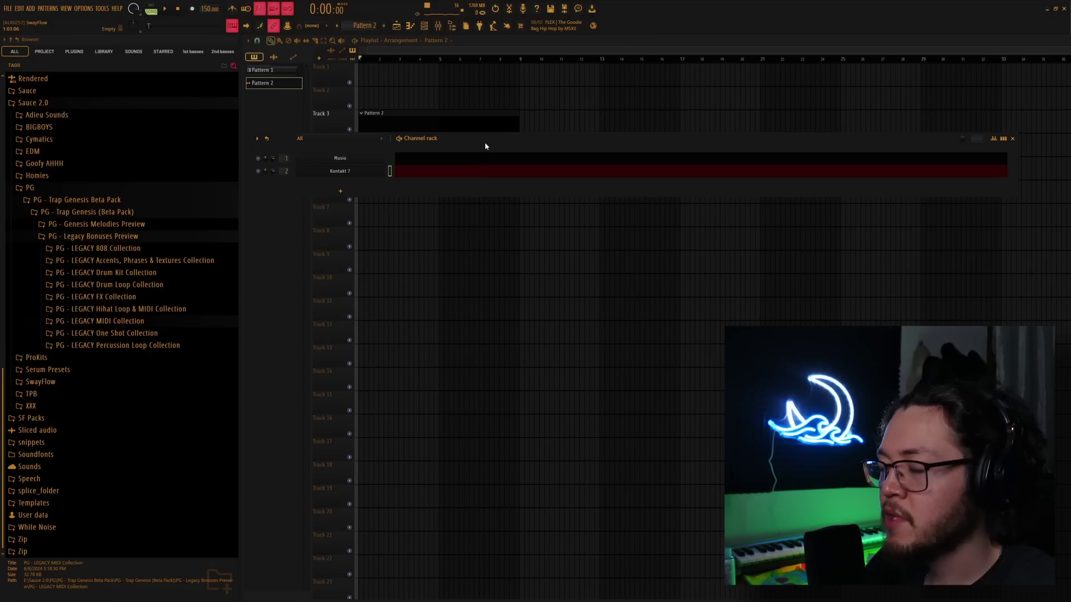
Draw a six-note cello melody from the middle of bar 1 through bar 6 in the Musio piano roll of Pattern 2.
{"action": "left_click", "coordinate": [432, 158]}
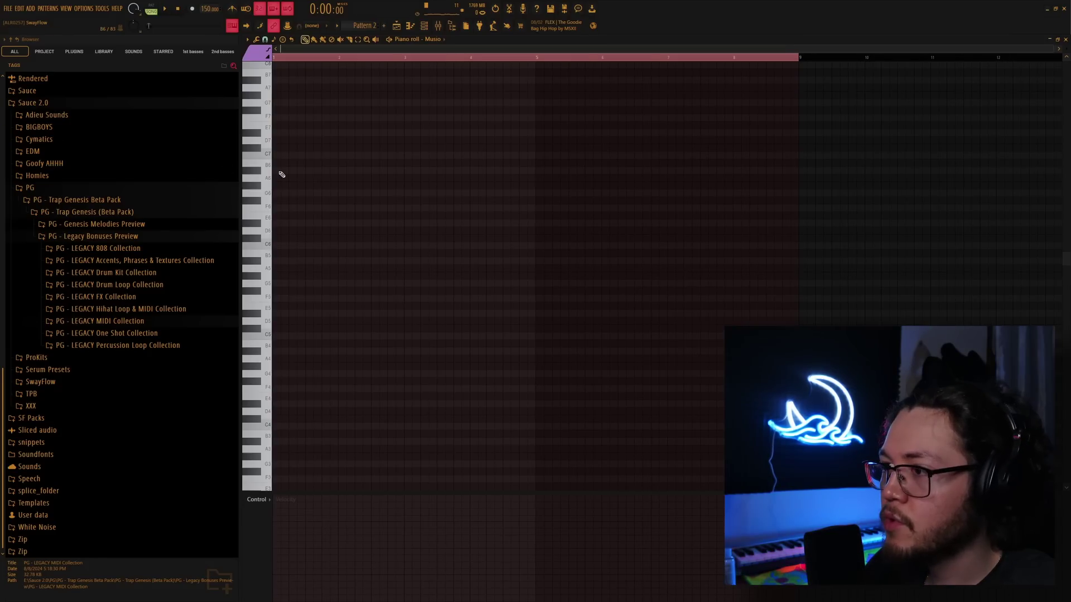
{"action": "scroll", "coordinate": [396, 117], "scroll_direction": "up", "scroll_amount": 2}
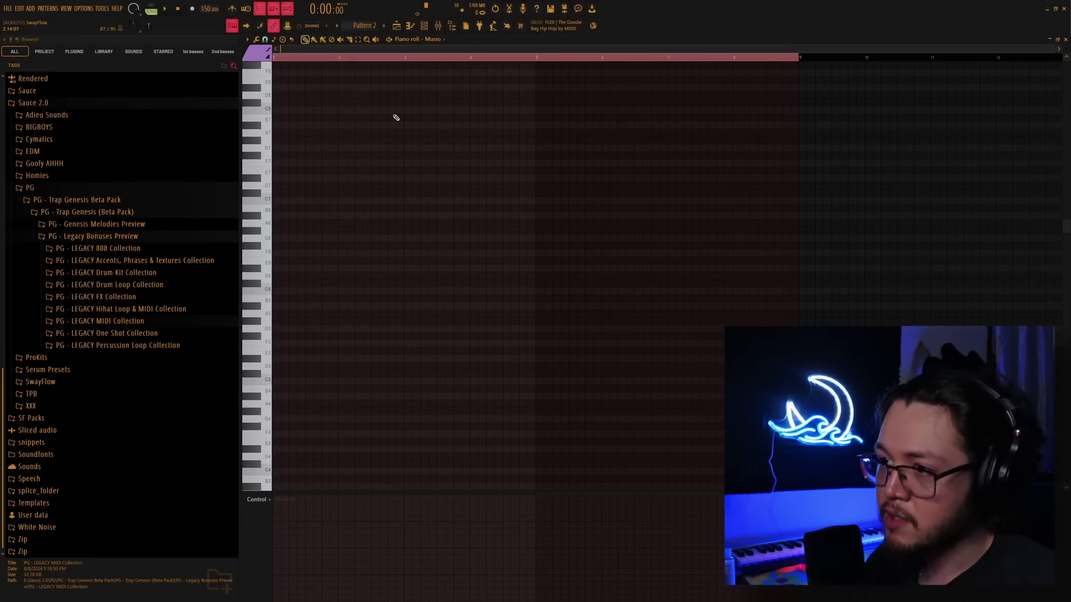
{"action": "left_click_drag", "start_coordinate": [365, 298], "coordinate": [365, 299]}
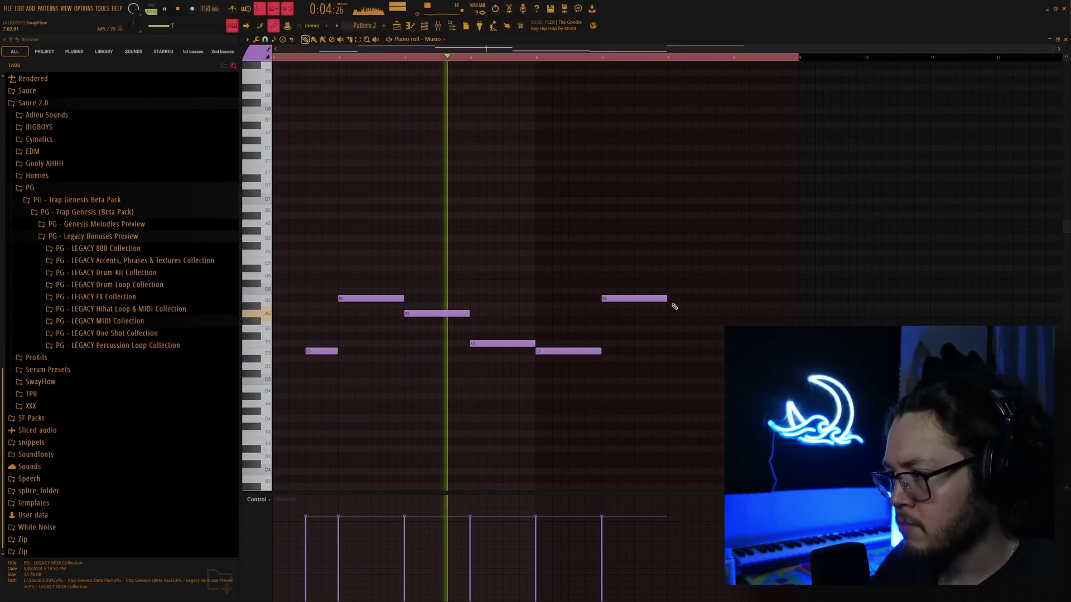
{"action": "scroll", "coordinate": [738, 296], "scroll_direction": "down", "scroll_amount": 3}
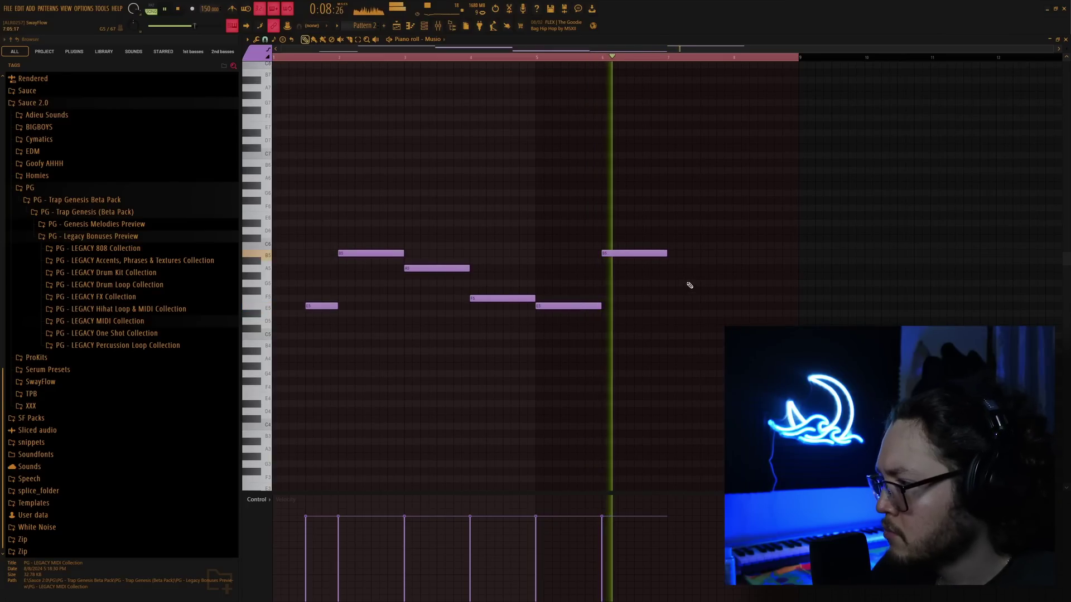
Extend the Musio melody with notes in bars 7 and 8, stop playback, and adjust the ending.
{"action": "left_click", "coordinate": [671, 268]}
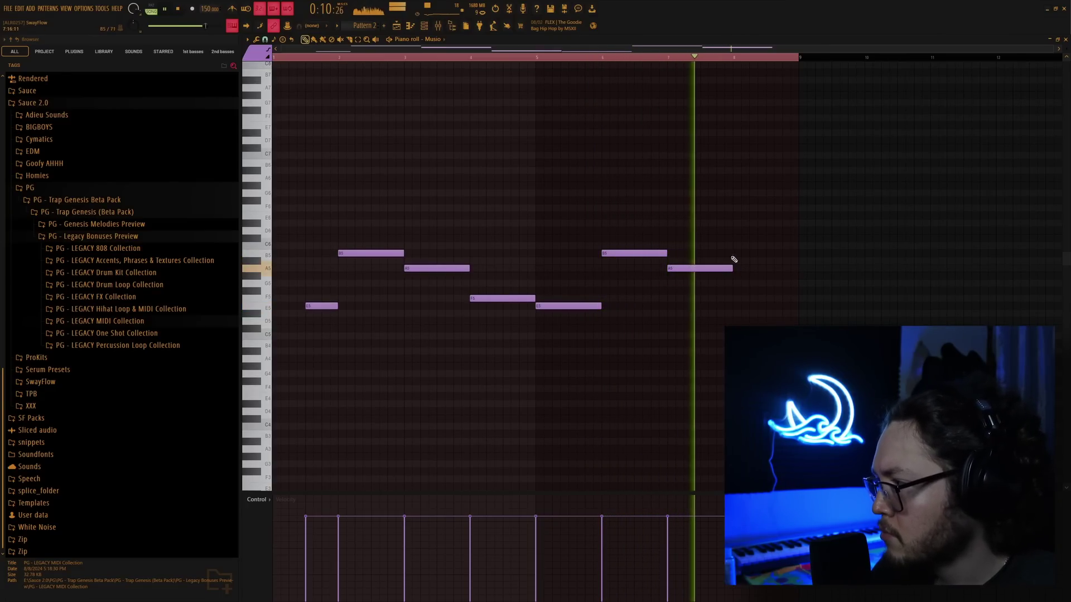
{"action": "left_click", "coordinate": [741, 209]}
{"action": "left_click", "coordinate": [769, 223]}
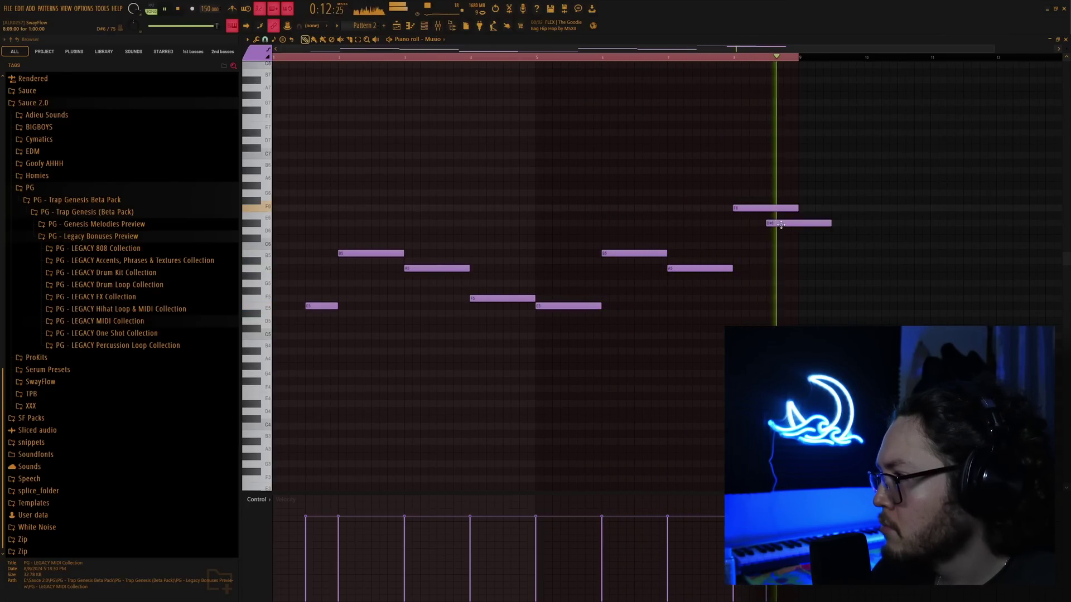
{"action": "key", "text": "space"}
{"action": "left_click_drag", "start_coordinate": [779, 216], "coordinate": [796, 216]}
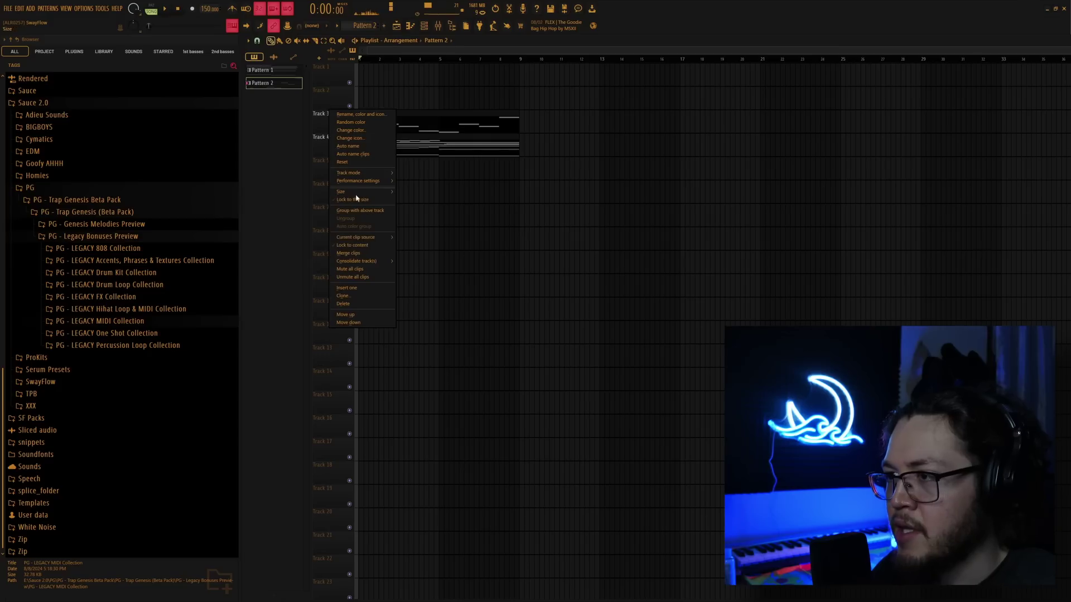
Cut the Musio melody in Pattern 2 to the first four bars, shift notes earlier, and place a higher note at bar 2.
{"action": "left_click", "coordinate": [507, 255]}
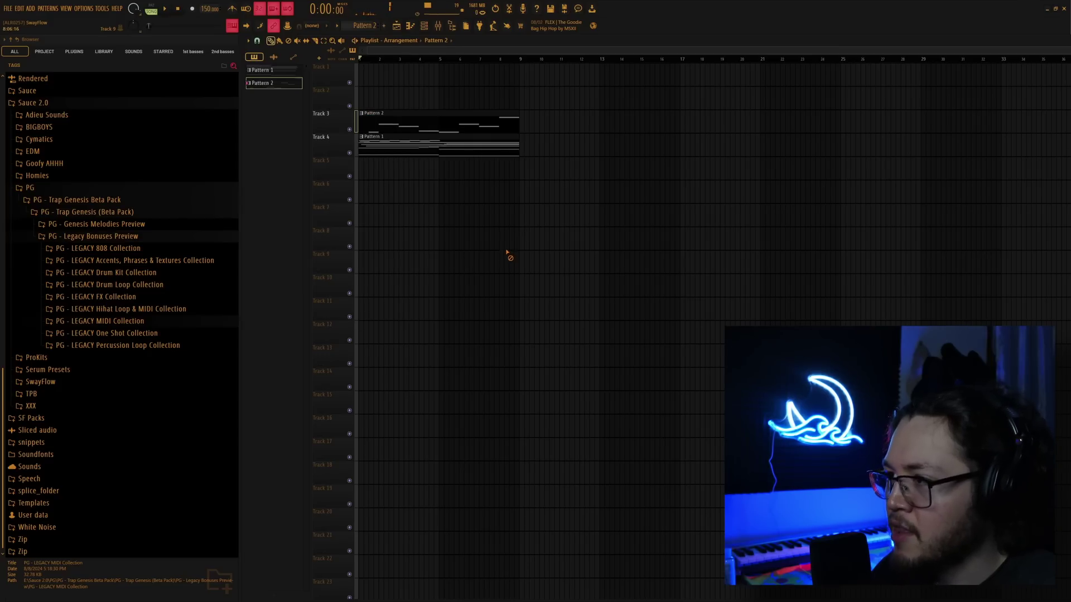
{"action": "double_click", "coordinate": [468, 122]}
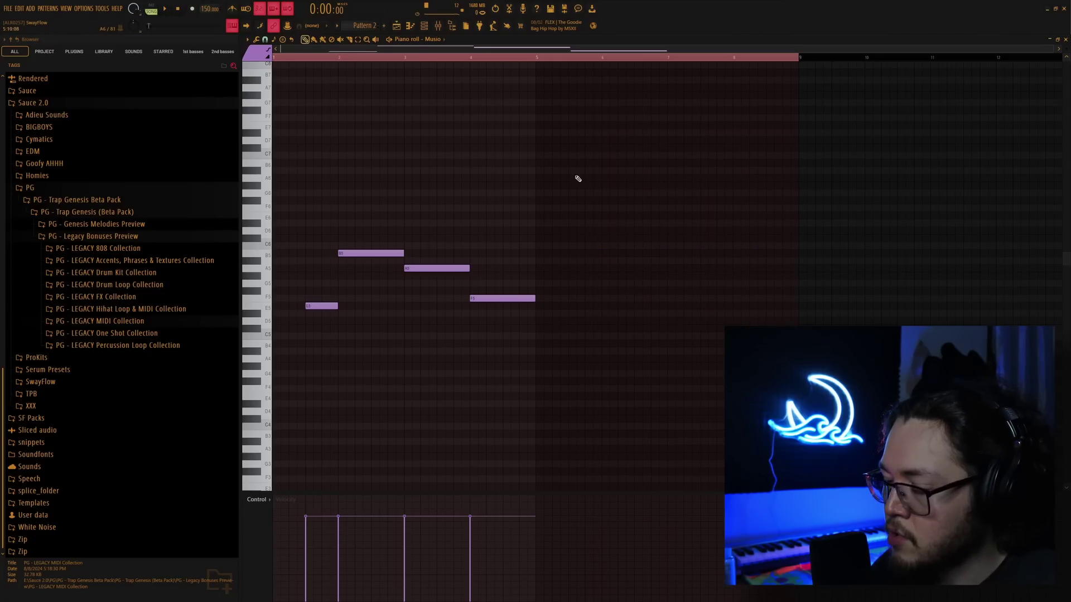
{"action": "key", "text": "space"}
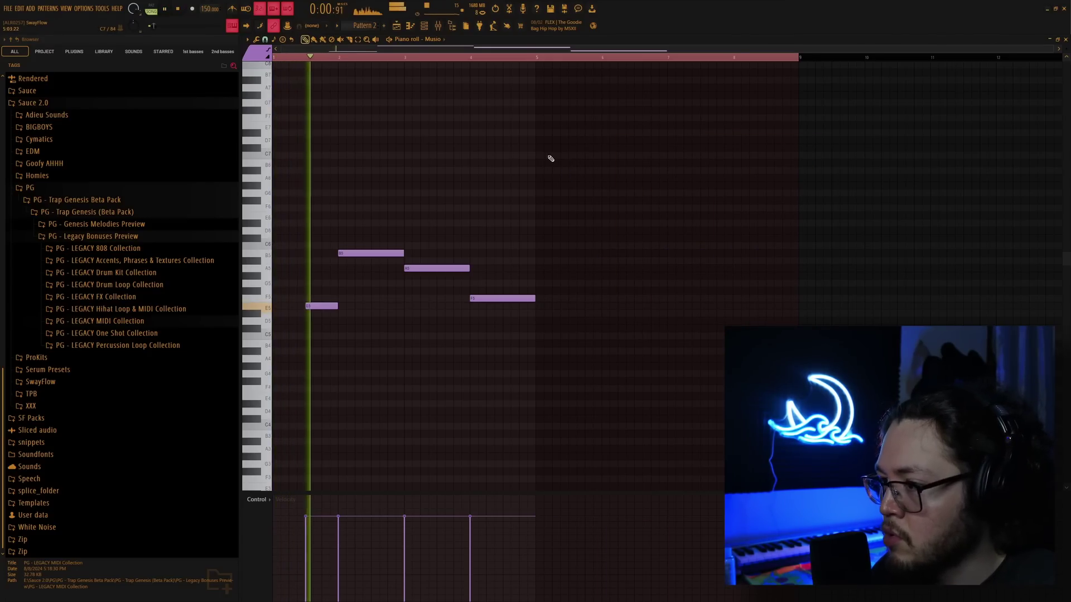
{"action": "key", "text": "space"}
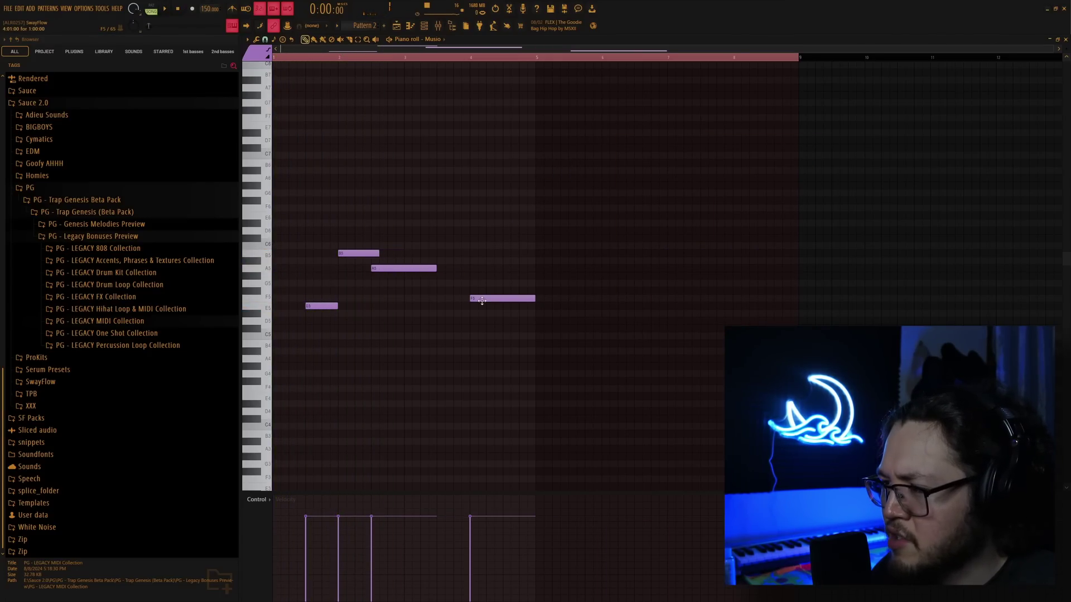
{"action": "left_click_drag", "start_coordinate": [482, 302], "coordinate": [444, 301]}
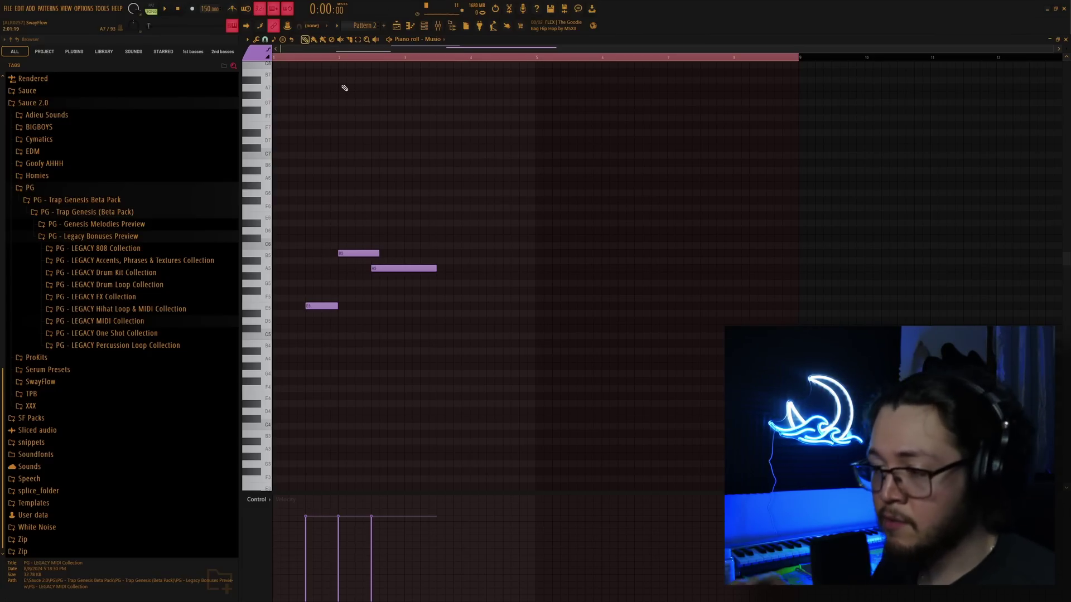
{"action": "left_click_drag", "start_coordinate": [338, 207], "coordinate": [337, 219]}
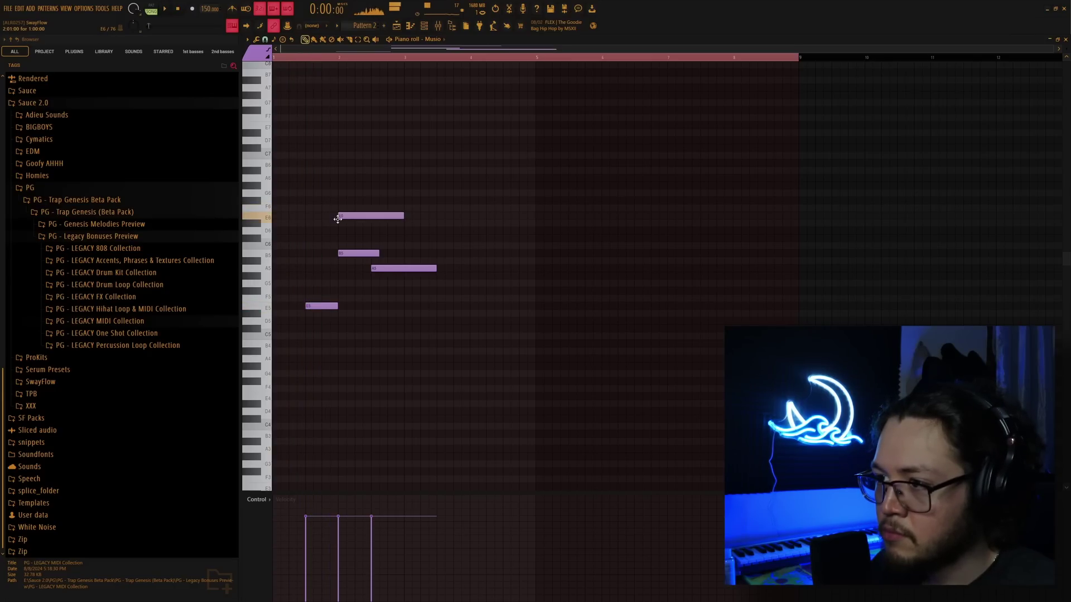
Play the reworked Musio melody and load Fruity Reeverb 2 on mixer insert 1.
{"action": "key", "text": "space"}
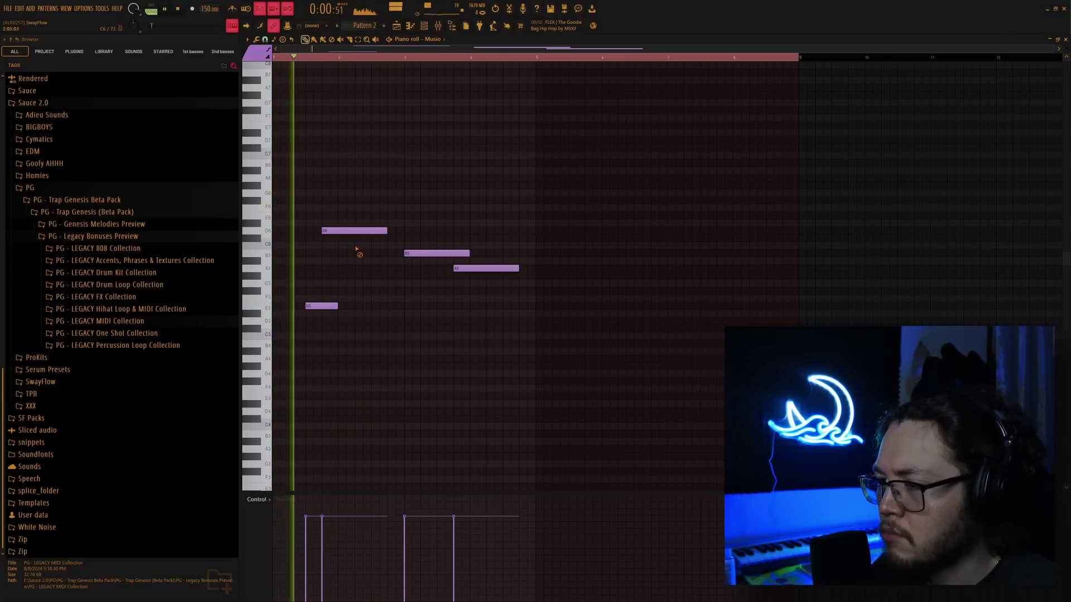
{"action": "left_click", "coordinate": [438, 25]}
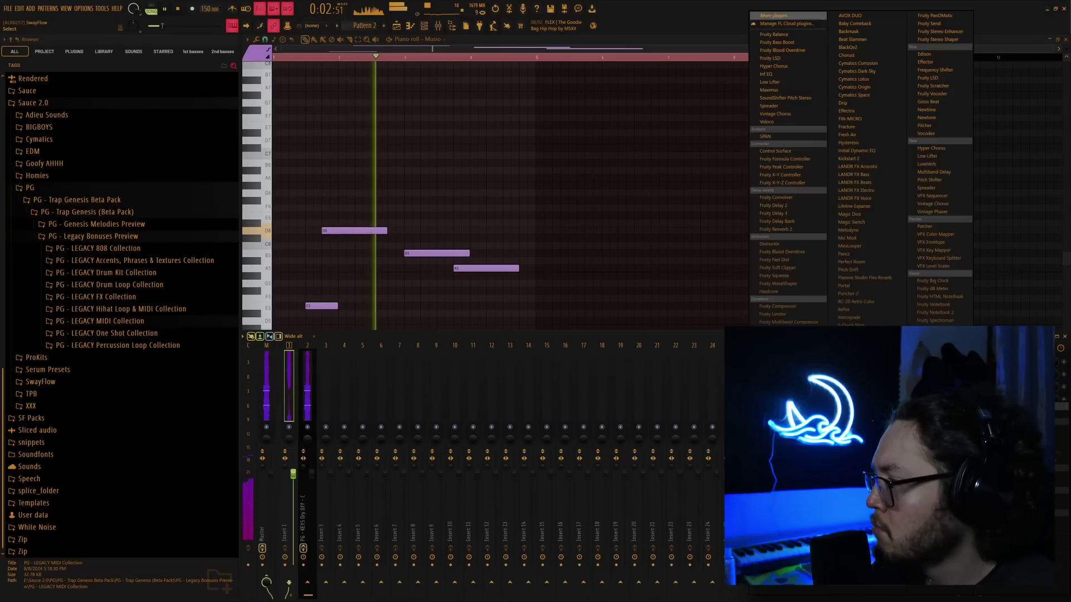
{"action": "left_click", "coordinate": [775, 229]}
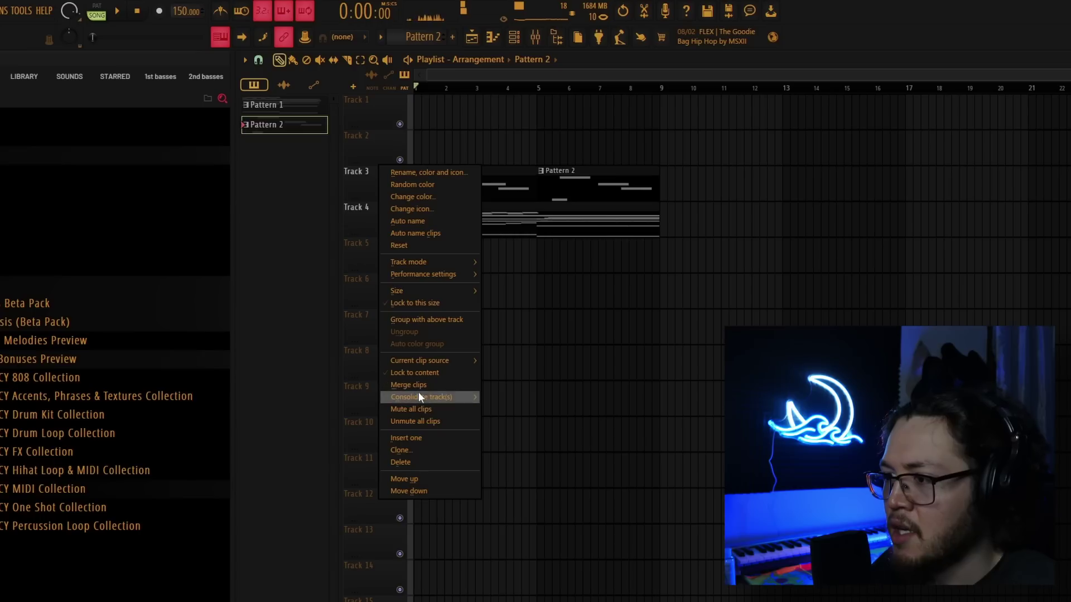
Consolidate Track 3 and its bars 1 to 4 selection into an audio clip and open that clip in Edison.
{"action": "mouse_move", "coordinate": [420, 394]}
{"action": "left_click", "coordinate": [493, 399]}
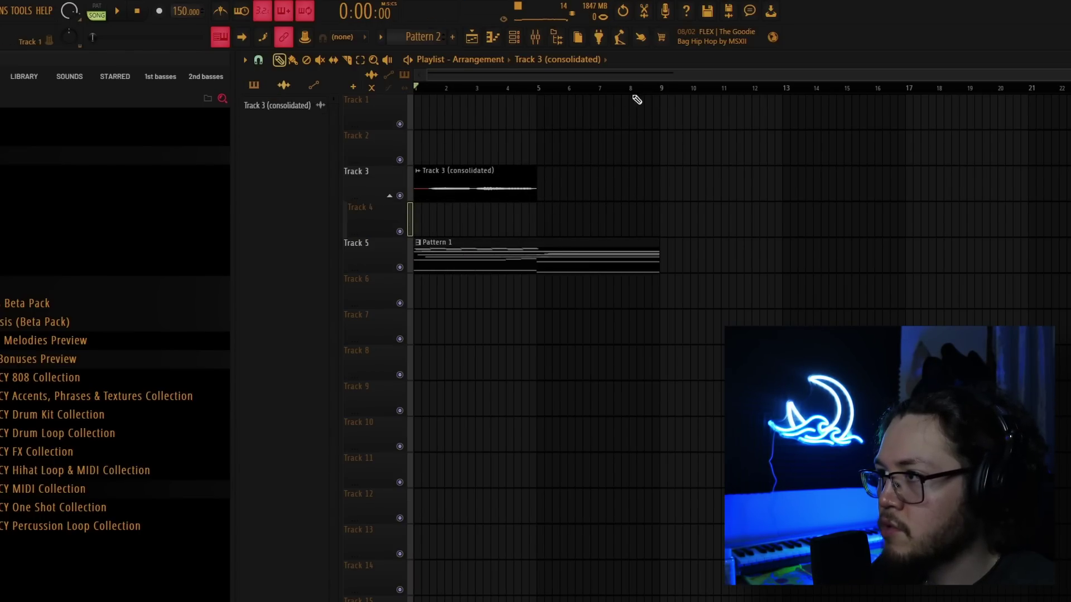
{"action": "left_click_drag", "start_coordinate": [415, 89], "coordinate": [547, 92]}
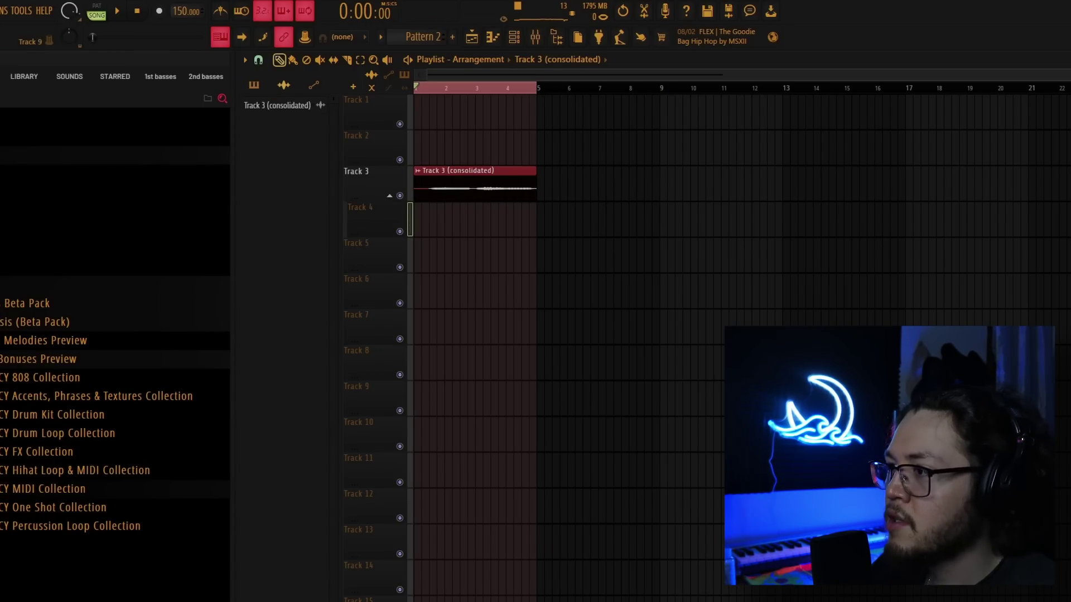
{"action": "key", "text": "ctrl+alt+c"}
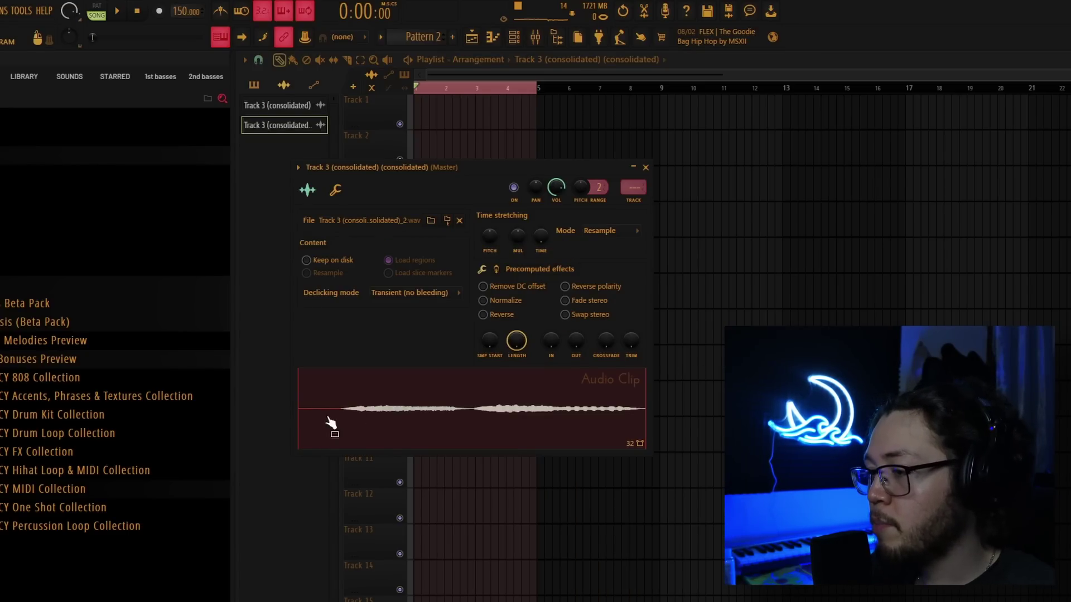
{"action": "left_click", "coordinate": [357, 421]}
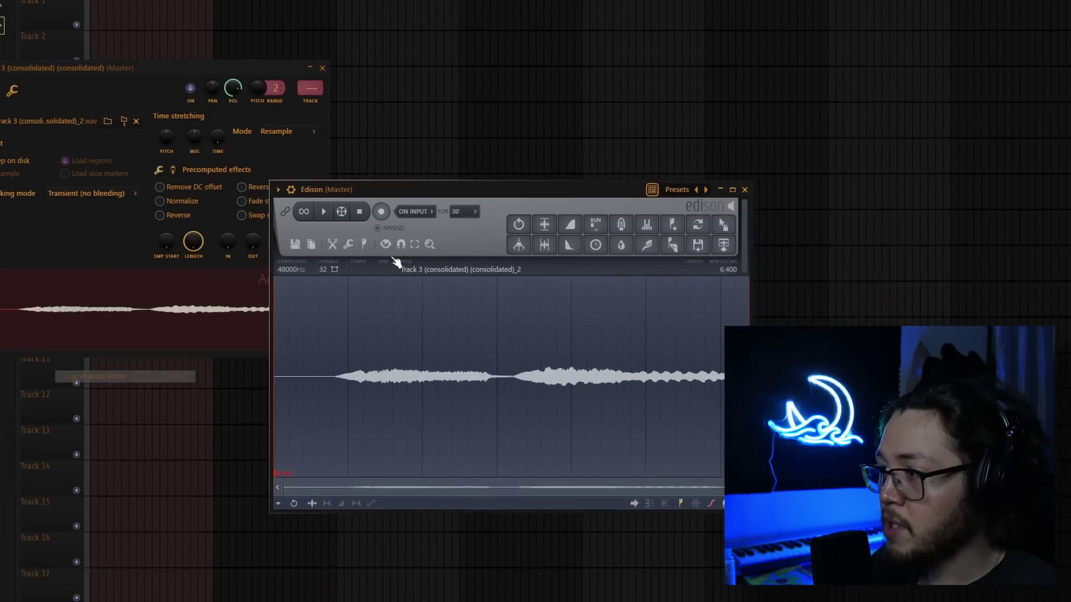
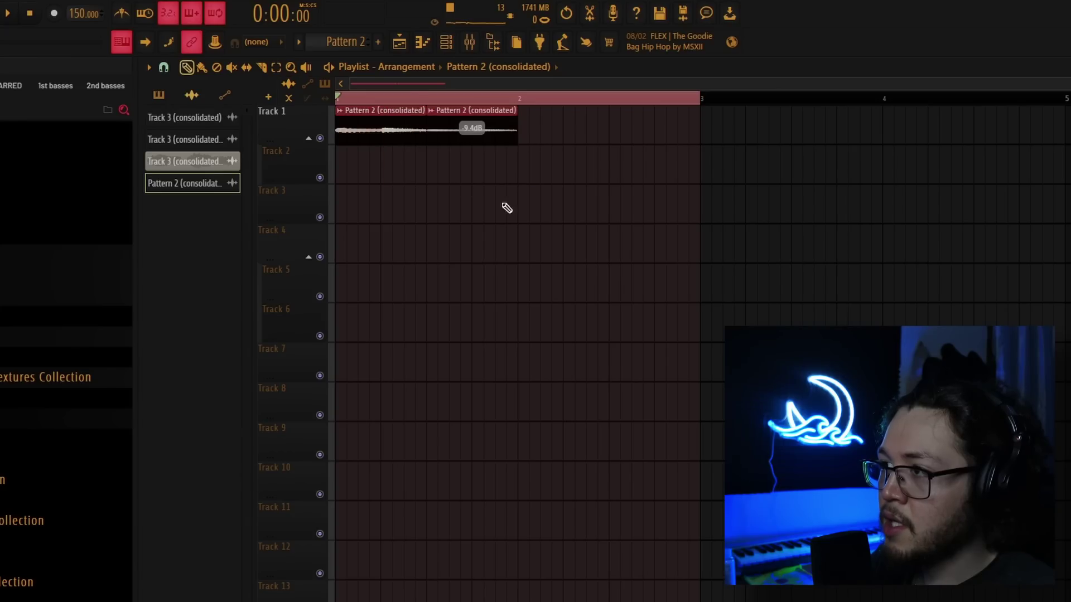
Play the Pattern 2 (consolidated) audio on Track 1 and check its audio clip settings.
{"action": "key", "text": "space"}
{"action": "key", "text": "space"}
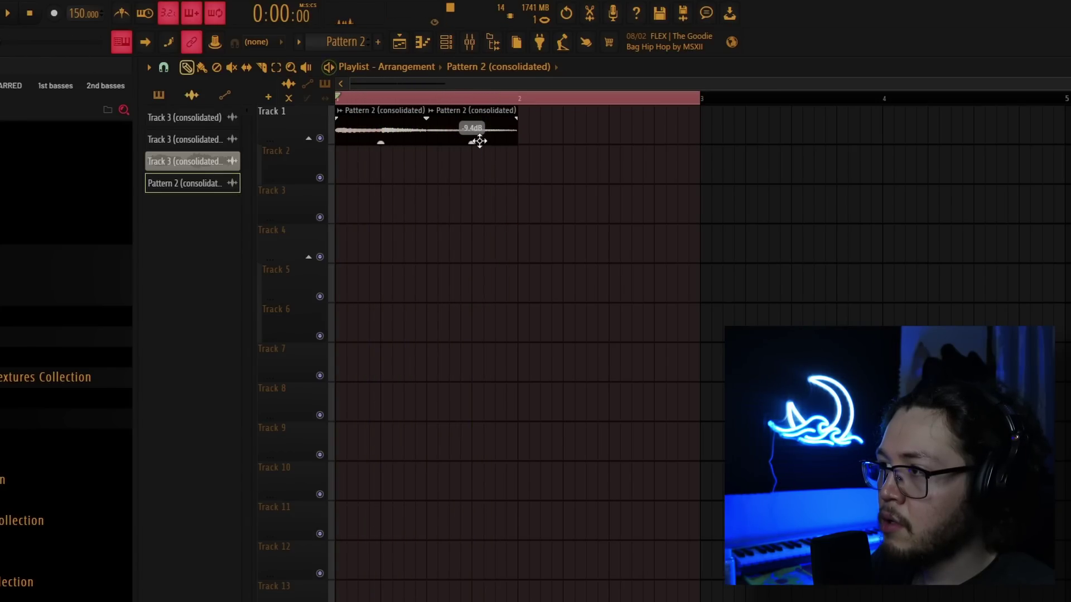
{"action": "double_click", "coordinate": [476, 134]}
{"action": "key", "text": "space"}
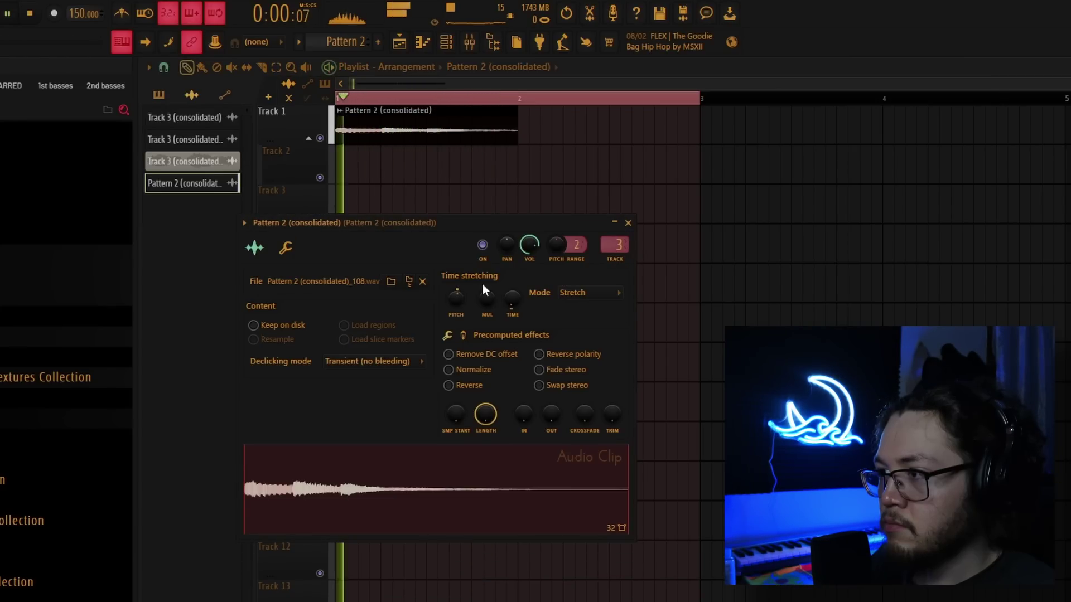
{"action": "left_click", "coordinate": [628, 222]}
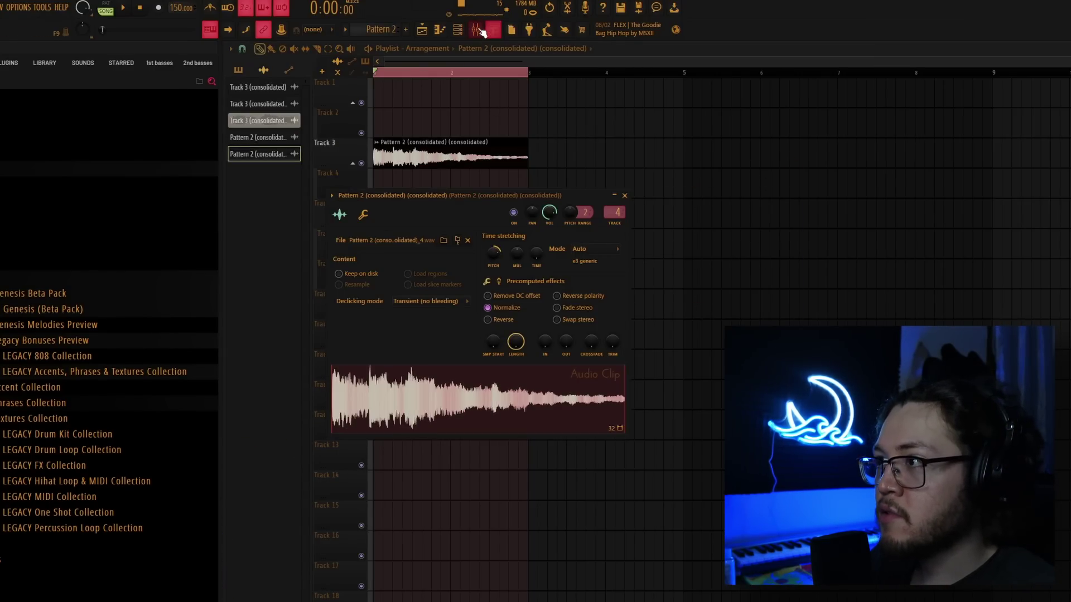
Load the Backmask effect on mixer track 4 for the normalized Pattern 2 clip and play it.
{"action": "left_click", "coordinate": [475, 30]}
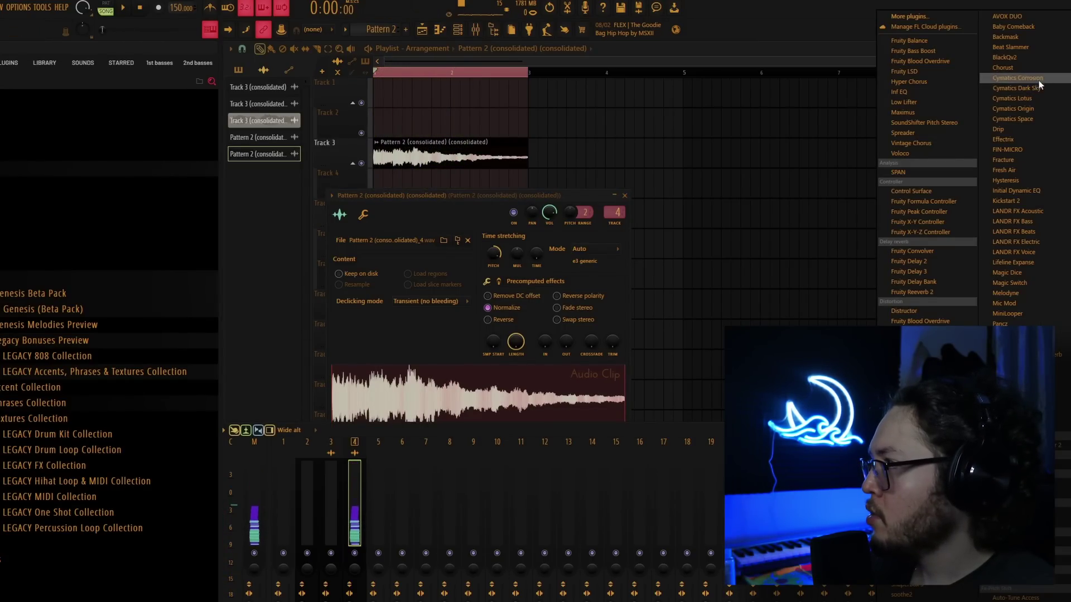
{"action": "left_click", "coordinate": [1004, 37]}
{"action": "key", "text": "space"}
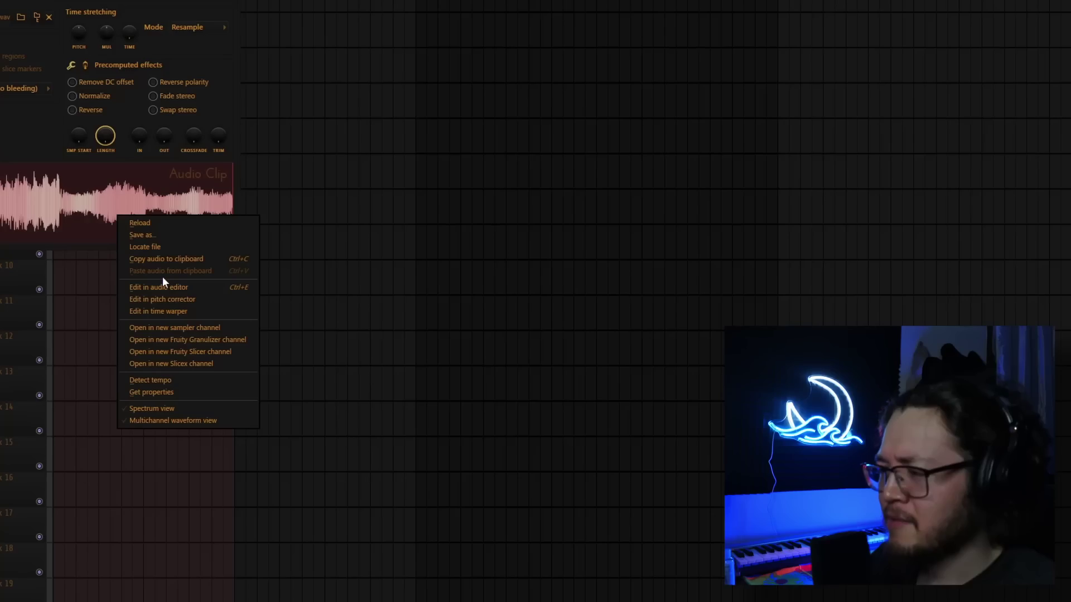
Normalize the consolidated Pattern 2 clip in Edison and name it "Cymatics - ACCENT - LEGACY (Cmin)".
{"action": "left_click", "coordinate": [165, 282]}
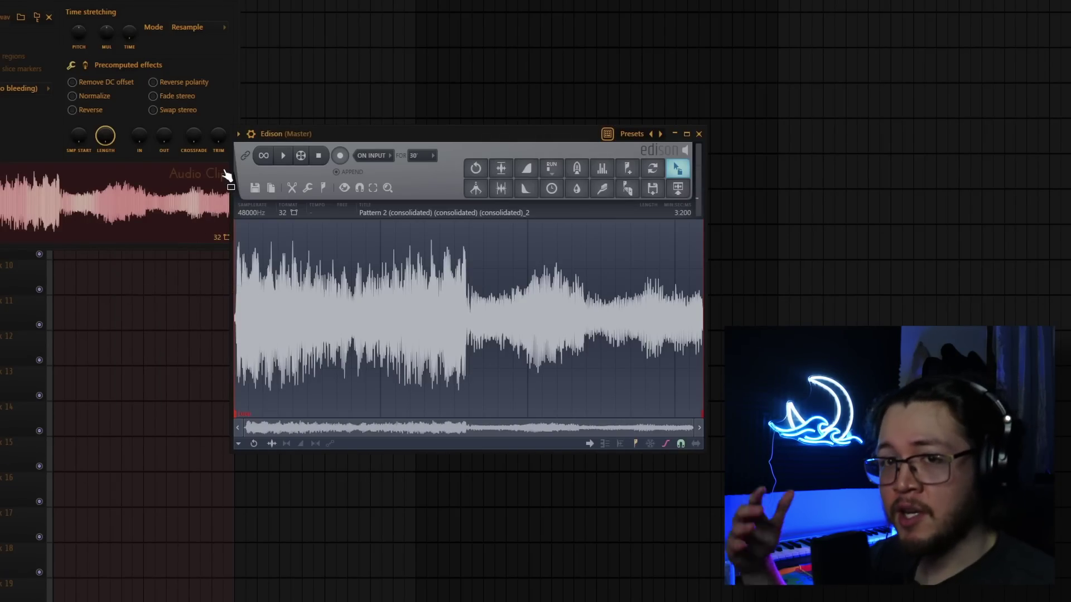
{"action": "left_click", "coordinate": [261, 430]}
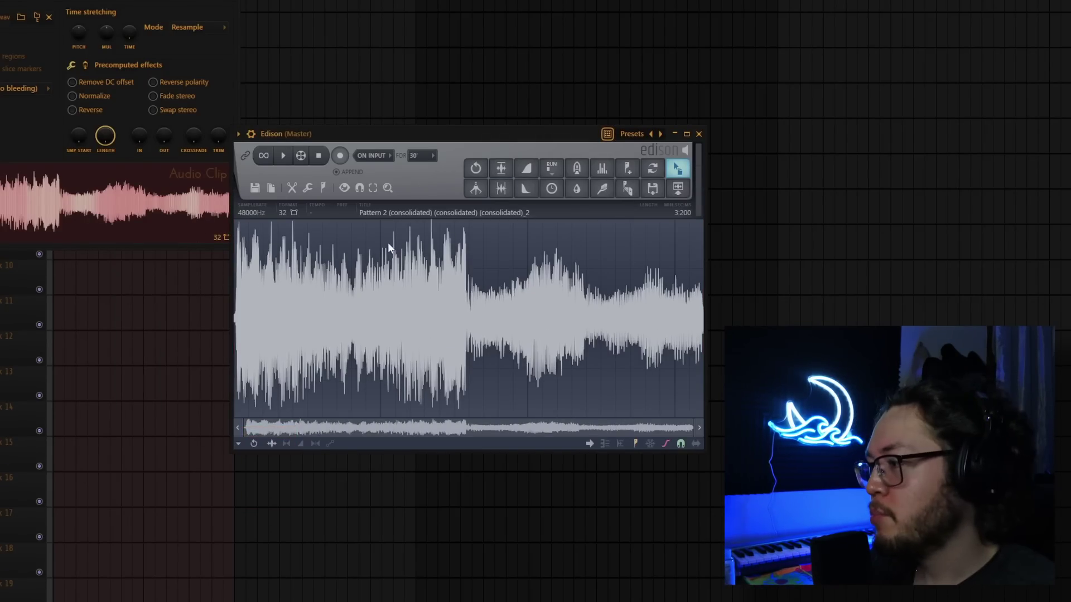
{"action": "left_click", "coordinate": [245, 212]}
{"action": "type", "text": "Cymatics - ACCENT - LEGACY (Cmin)"}
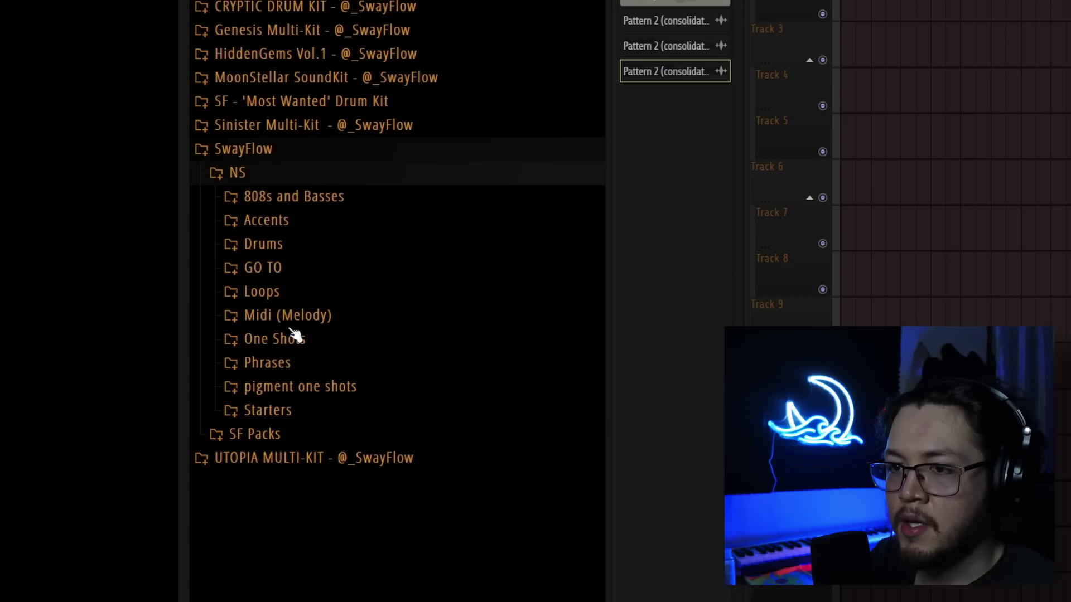
Open the Phrases folder inside the SwayFlow NS sample folder.
{"action": "left_click", "coordinate": [287, 362]}
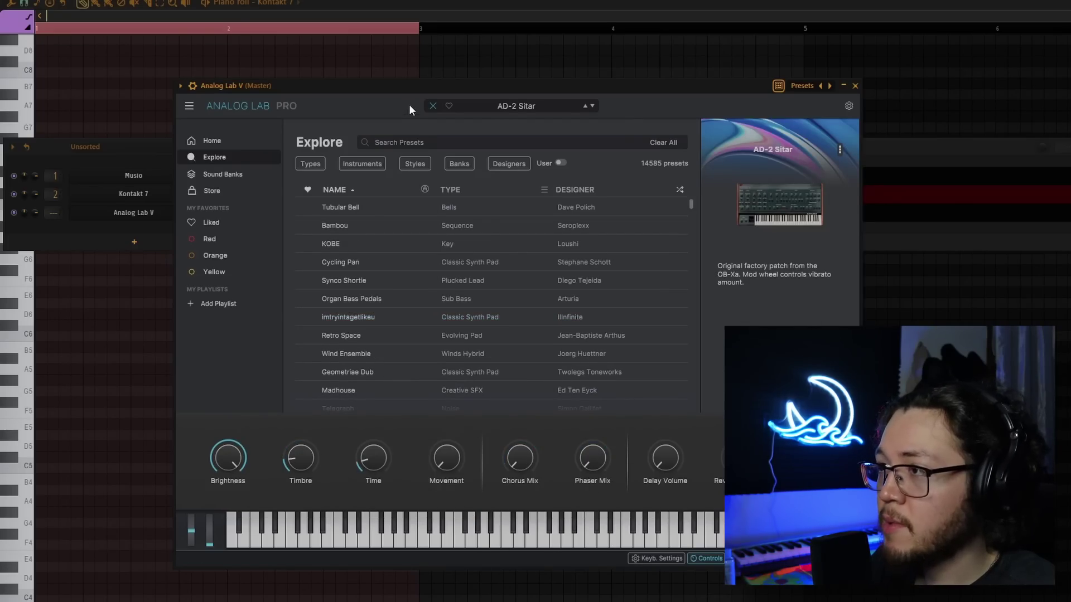
Import "PG - Darn Wings MIDI - 165 BPM C# Min" from the LEGACY MIDI Collection into the Analog Lab V piano roll.
{"action": "left_click_drag", "start_coordinate": [409, 105], "coordinate": [393, 288]}
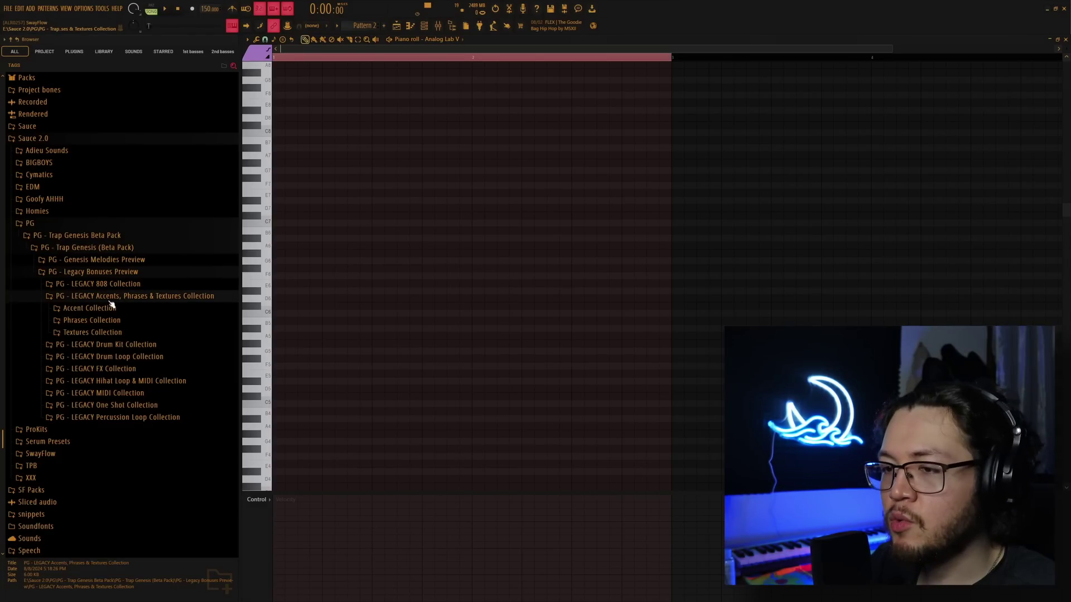
{"action": "left_click", "coordinate": [109, 296]}
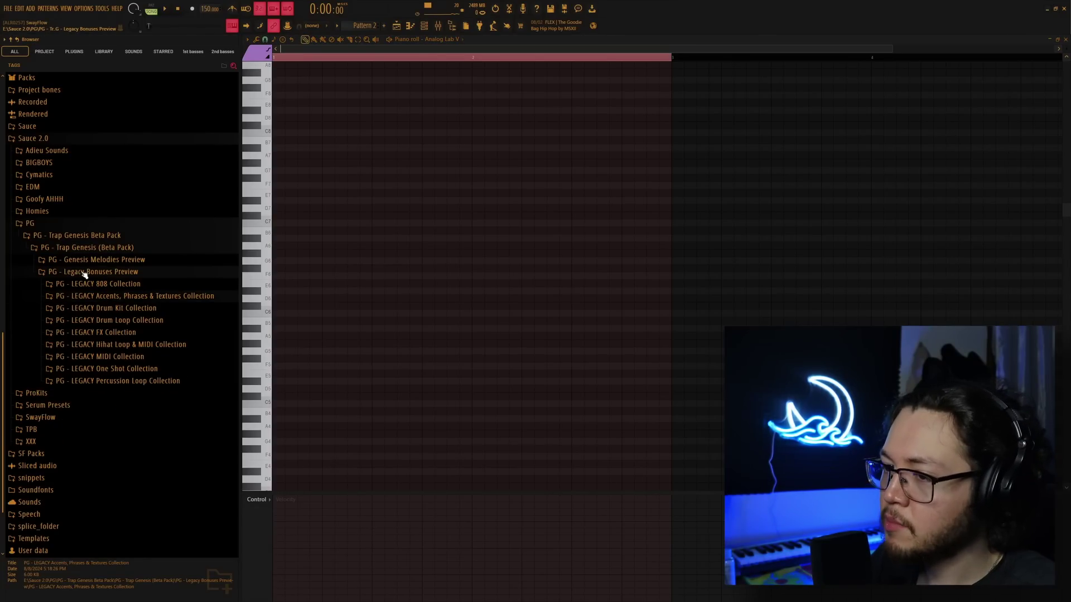
{"action": "left_click", "coordinate": [84, 273]}
{"action": "left_click", "coordinate": [104, 344]}
{"action": "left_click", "coordinate": [103, 323]}
{"action": "left_click_drag", "start_coordinate": [107, 244], "coordinate": [108, 251]}
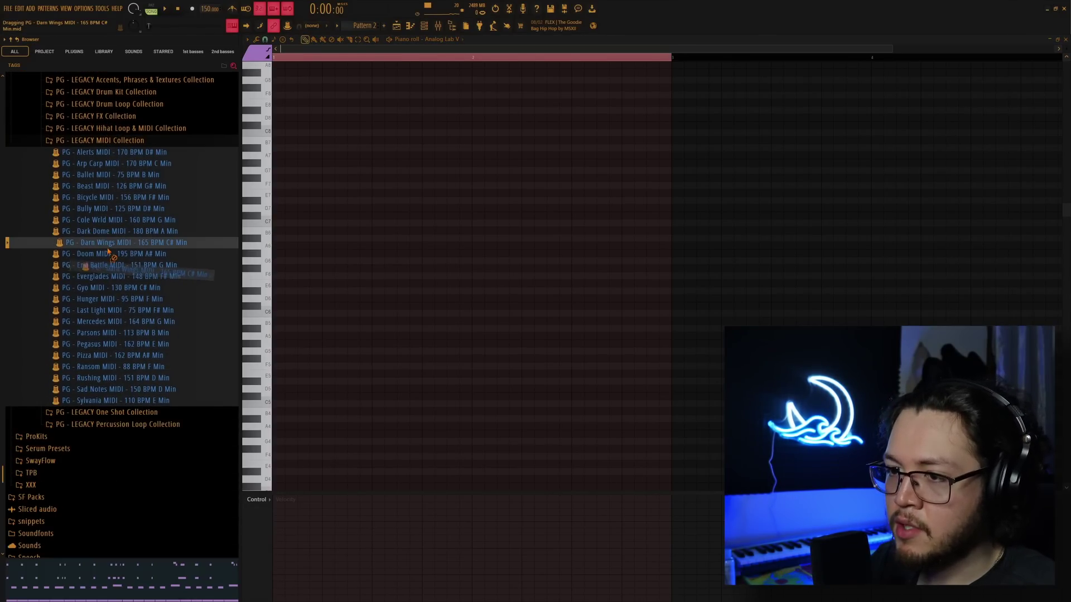
{"action": "left_click_drag", "start_coordinate": [440, 244], "coordinate": [441, 245]}
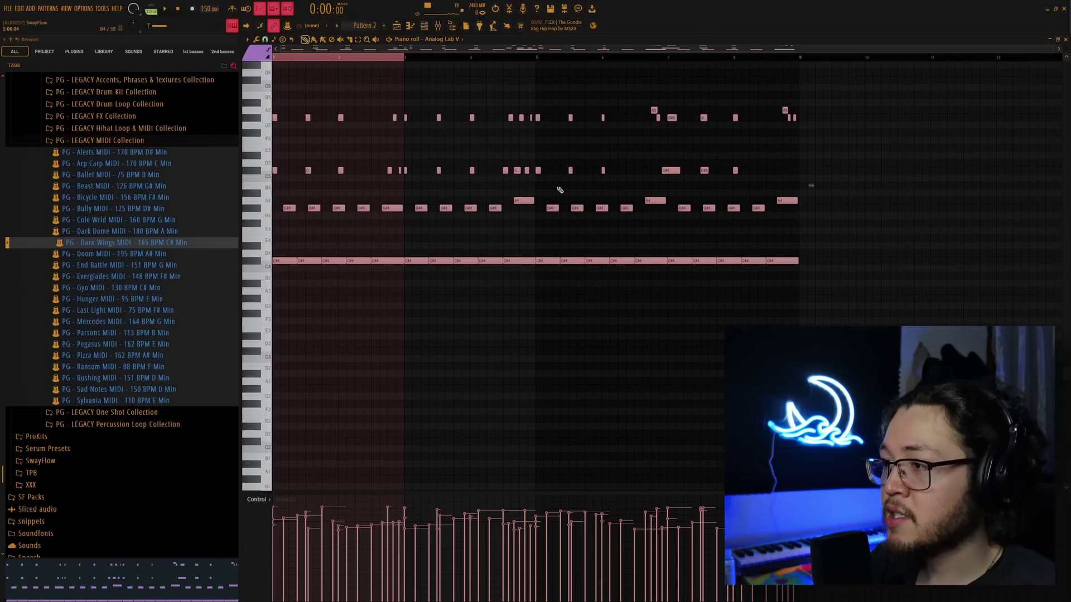
Compress all imported Darn Wings notes in time to about a quarter of a bar.
{"action": "scroll", "coordinate": [697, 290], "scroll_direction": "up", "scroll_amount": 1}
{"action": "left_click_drag", "start_coordinate": [886, 402], "coordinate": [155, 133]}
{"action": "scroll", "coordinate": [501, 251], "scroll_direction": "up", "scroll_amount": 3}
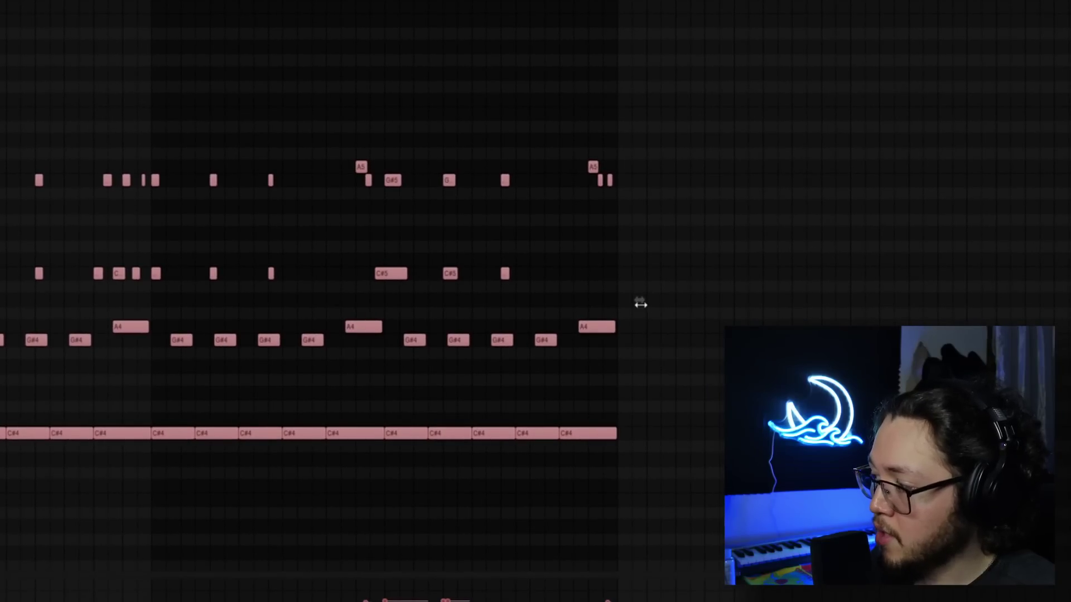
{"action": "left_click_drag", "start_coordinate": [641, 305], "coordinate": [450, 339]}
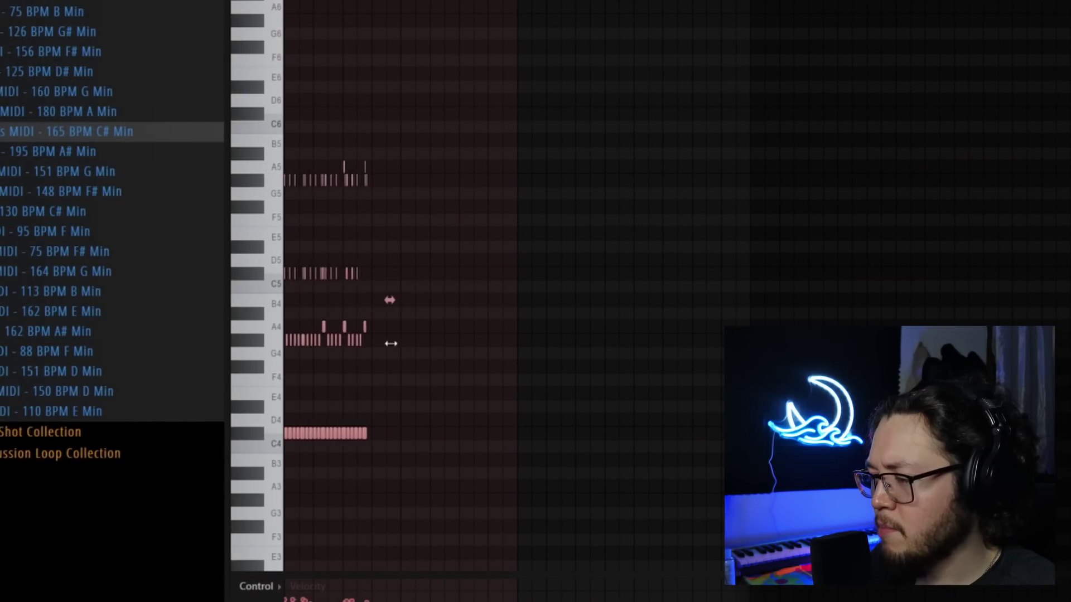
{"action": "left_click_drag", "start_coordinate": [357, 339], "coordinate": [334, 338]}
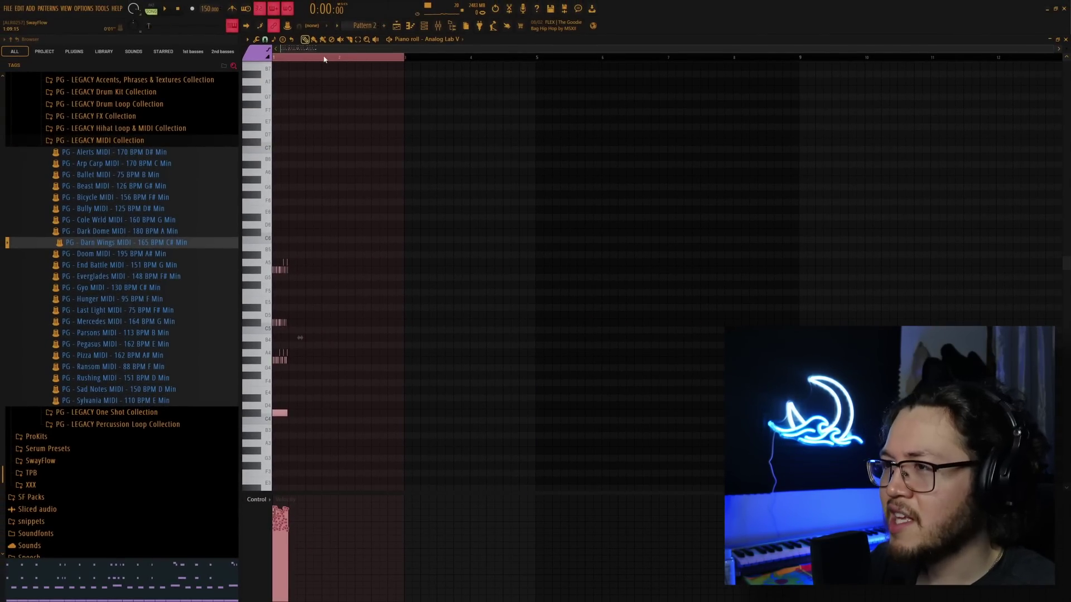
Lengthen the compressed notes to about half a bar, transpose them up, and audition them in a one-bar loop.
{"action": "scroll", "coordinate": [348, 52], "scroll_direction": "up", "scroll_amount": 4}
{"action": "left_click_drag", "start_coordinate": [349, 53], "coordinate": [310, 54]}
{"action": "key", "text": "space"}
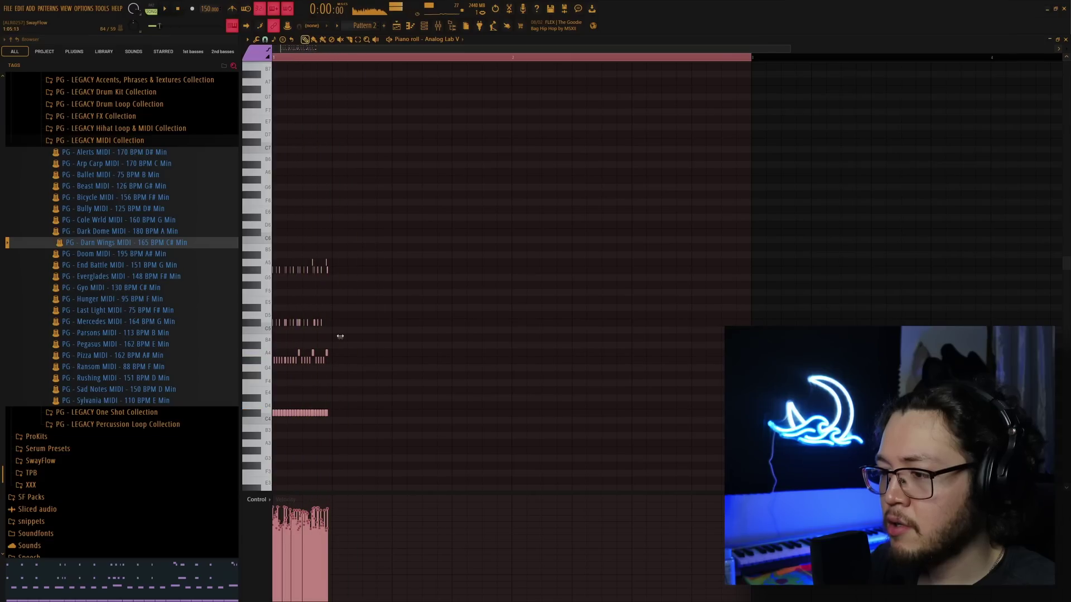
{"action": "key", "text": "ctrl+z"}
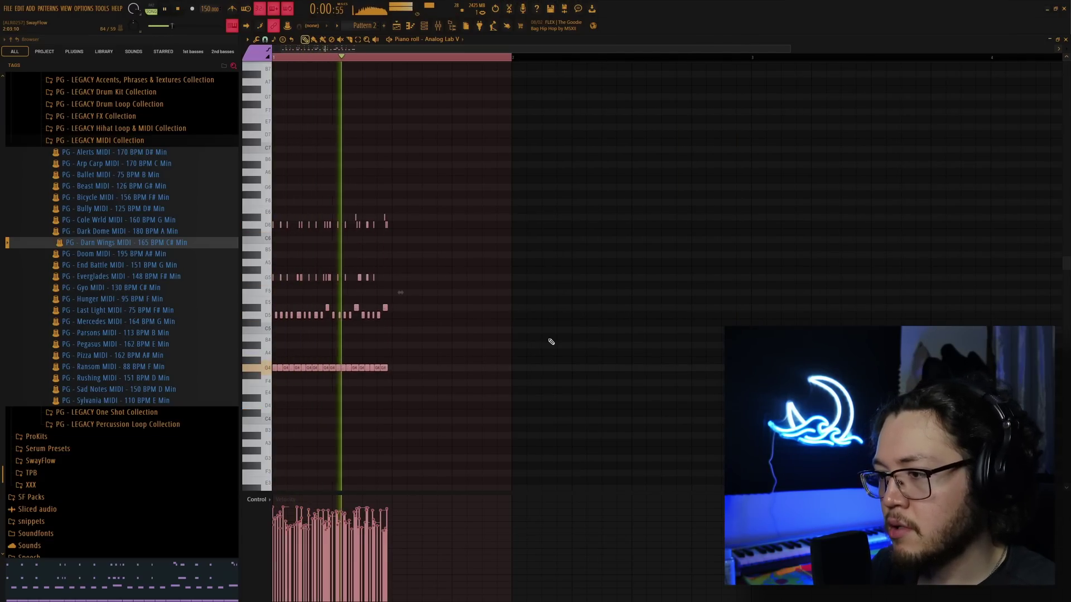
{"action": "key", "text": "space"}
Add Cymatics Illusion and Fruity Reeverb 2 to the Analog Lab V mixer track.
{"action": "key", "text": "F9"}
{"action": "left_click", "coordinate": [425, 28]}
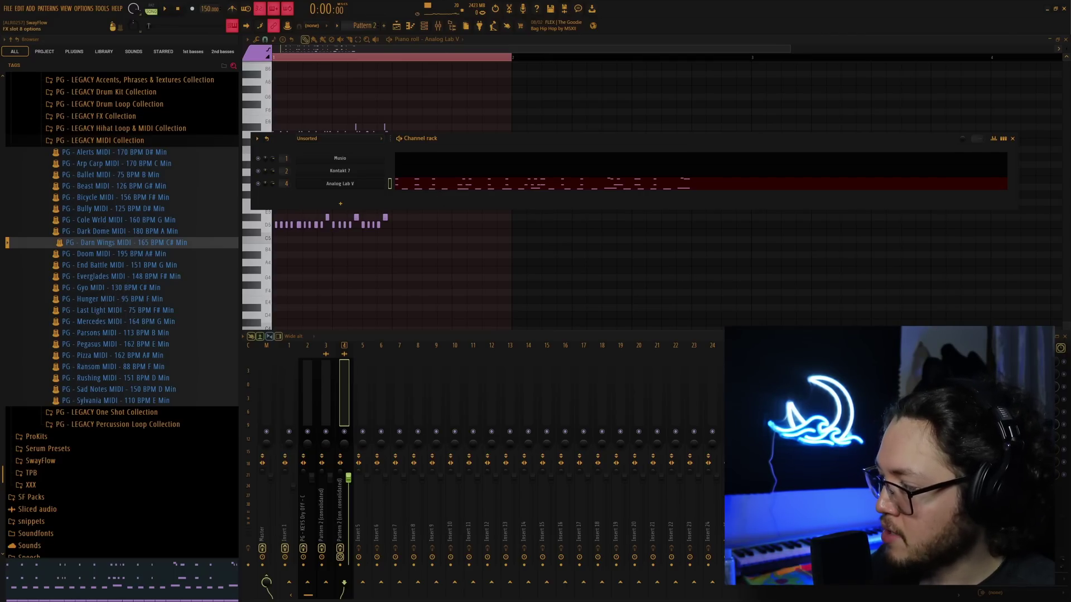
{"action": "left_click", "coordinate": [977, 449]}
{"action": "left_click", "coordinate": [859, 446]}
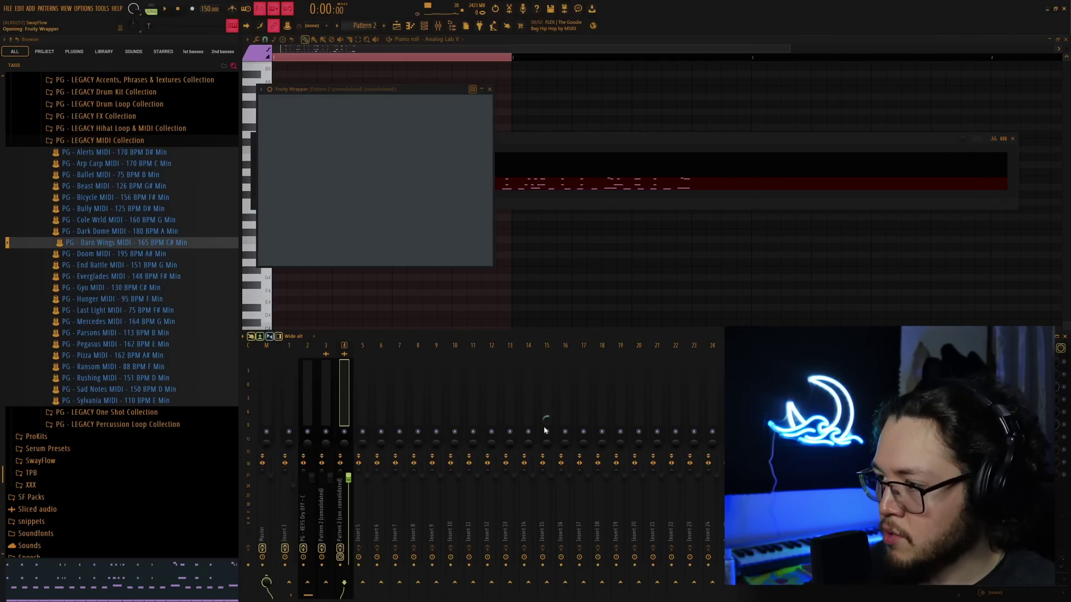
{"action": "left_click", "coordinate": [977, 463]}
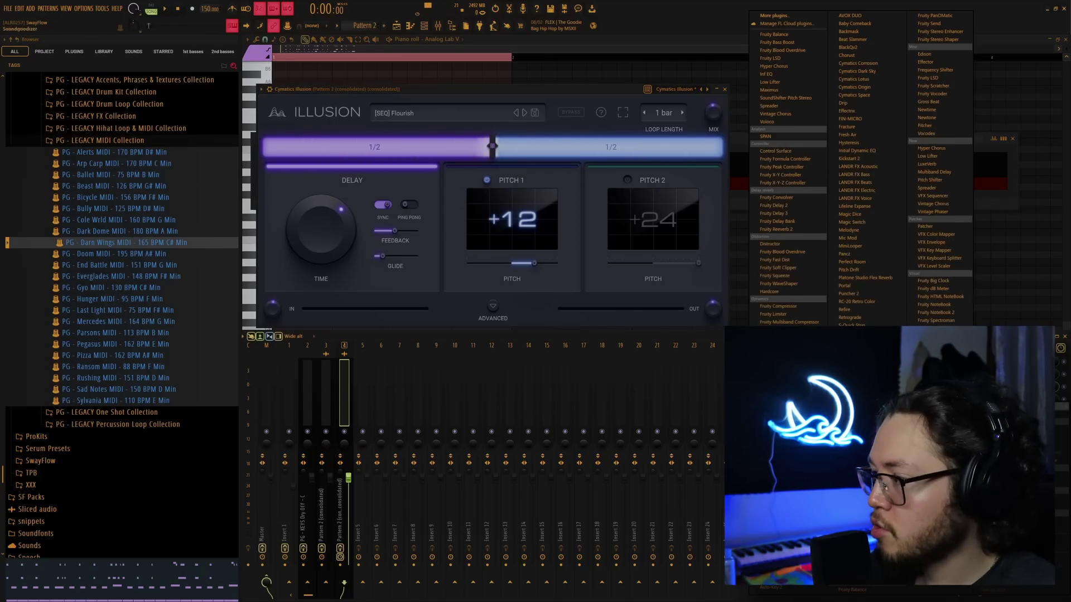
{"action": "left_click", "coordinate": [801, 234]}
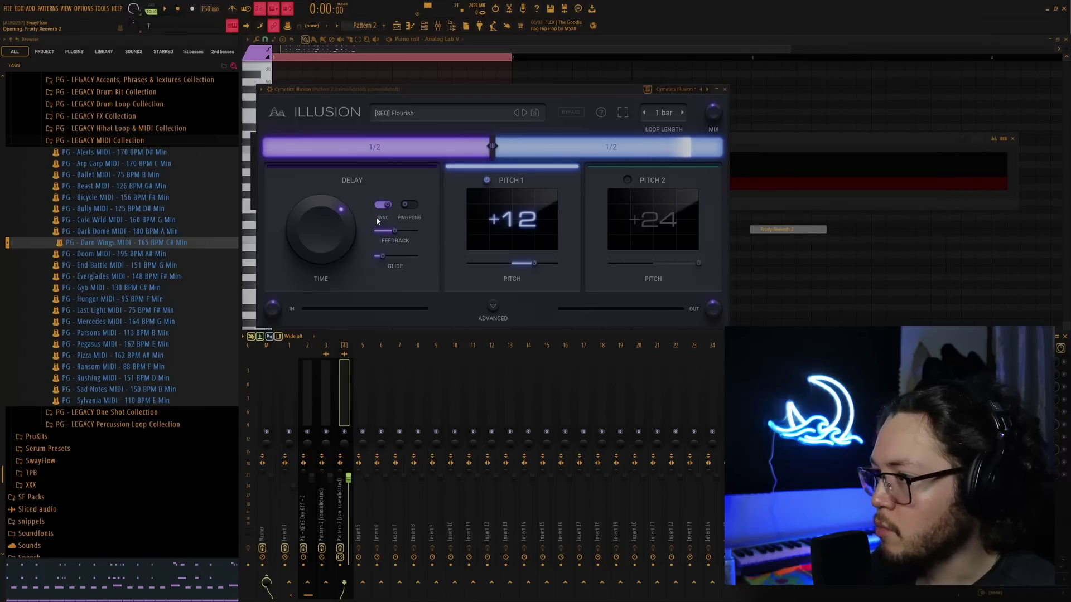
{"action": "left_click", "coordinate": [858, 265]}
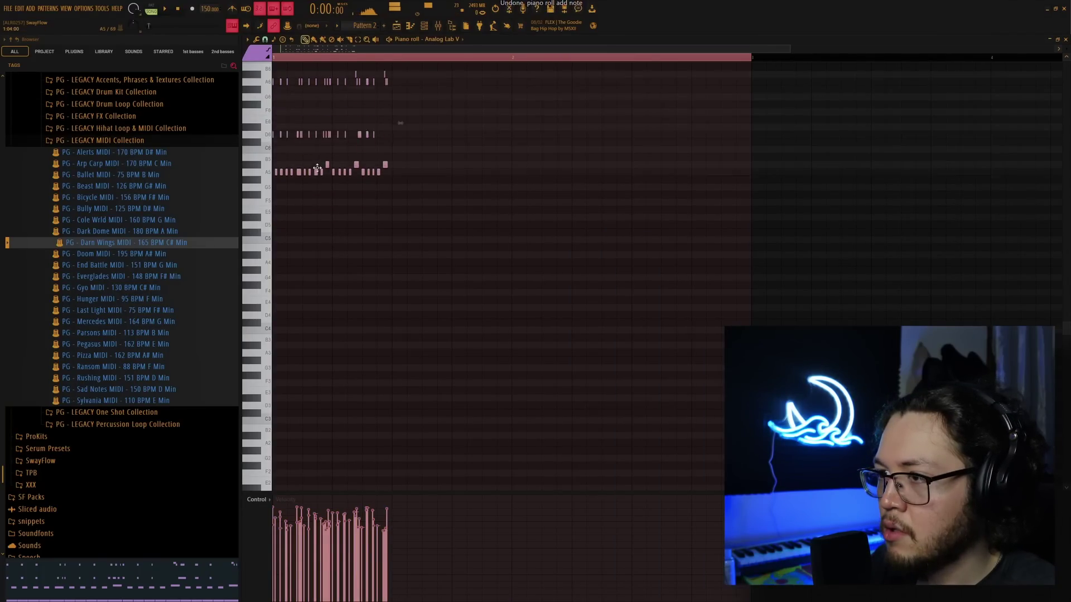
Audition the compressed notes through the effects and check the Analog Lab V preset browser.
{"action": "scroll", "coordinate": [487, 167], "scroll_direction": "up", "scroll_amount": 3}
{"action": "key", "text": "space"}
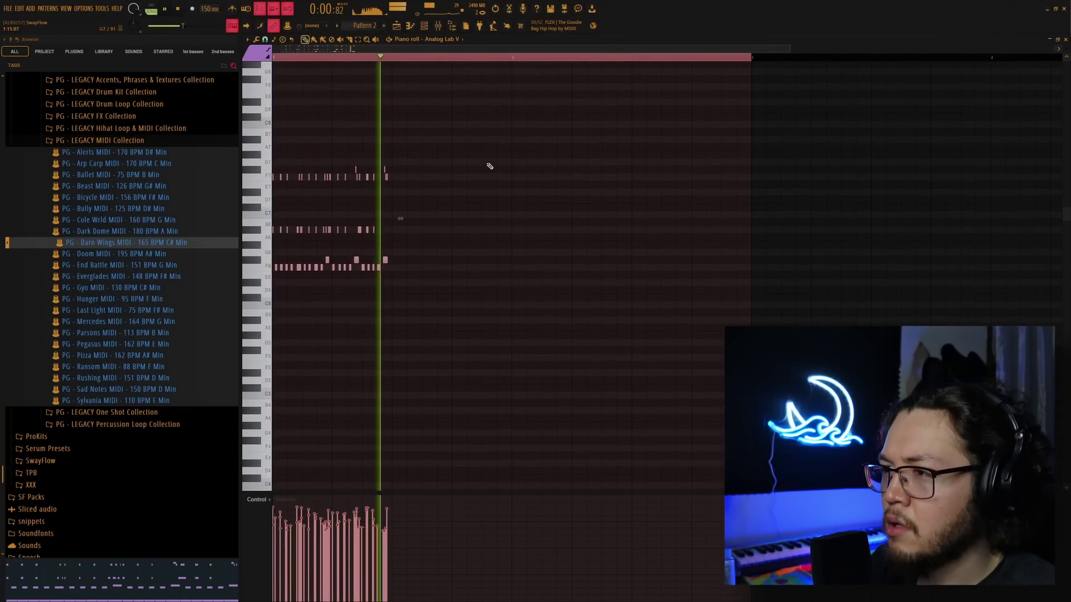
{"action": "left_click", "coordinate": [424, 25]}
{"action": "left_click", "coordinate": [366, 188]}
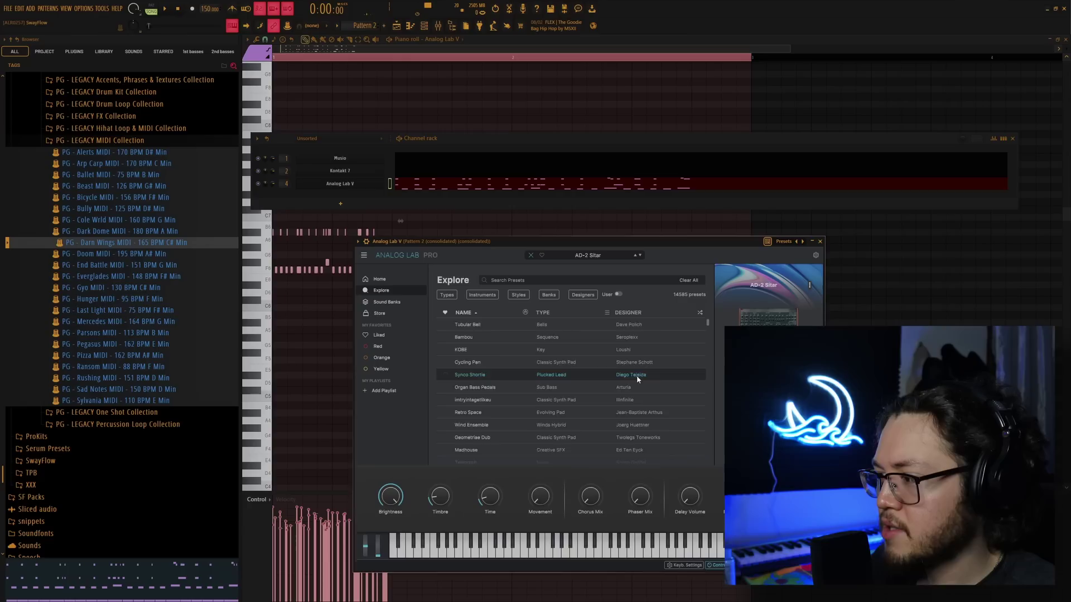
{"action": "key", "text": "space"}
{"action": "right_click", "coordinate": [369, 92]}
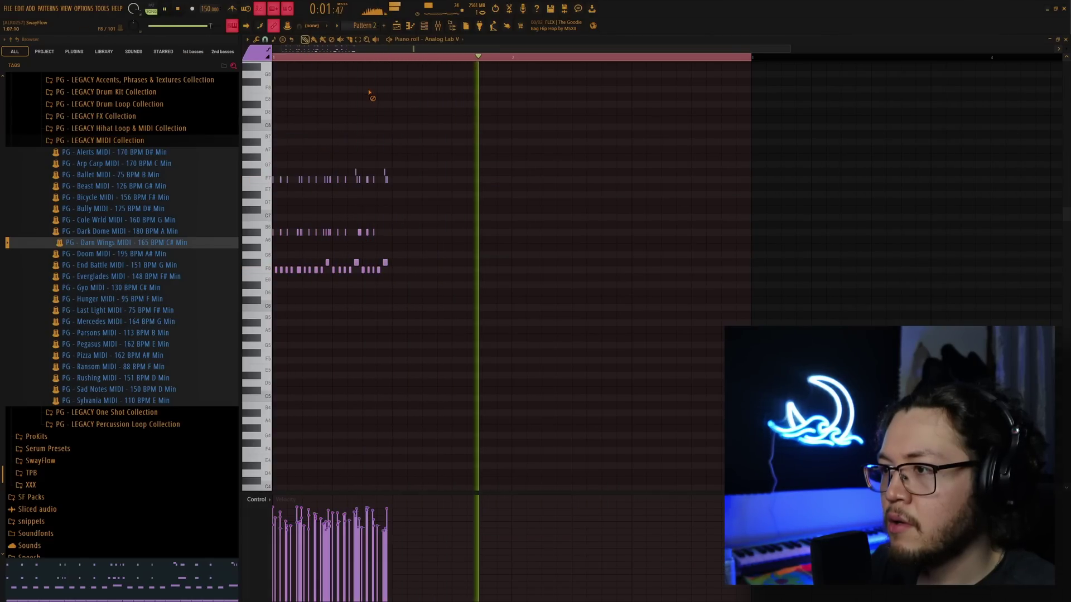
Stretch the compressed notes in time to about one bar, audition them, and show Pattern 2 in the playlist.
{"action": "left_click_drag", "start_coordinate": [453, 176], "coordinate": [430, 174]}
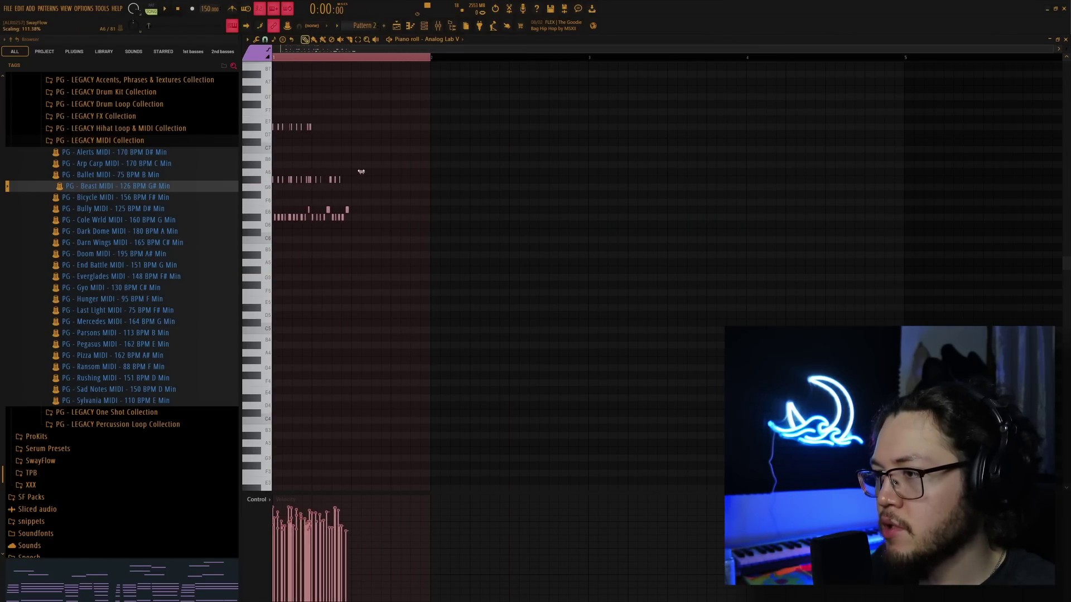
{"action": "key", "text": "space"}
{"action": "right_click", "coordinate": [435, 205]}
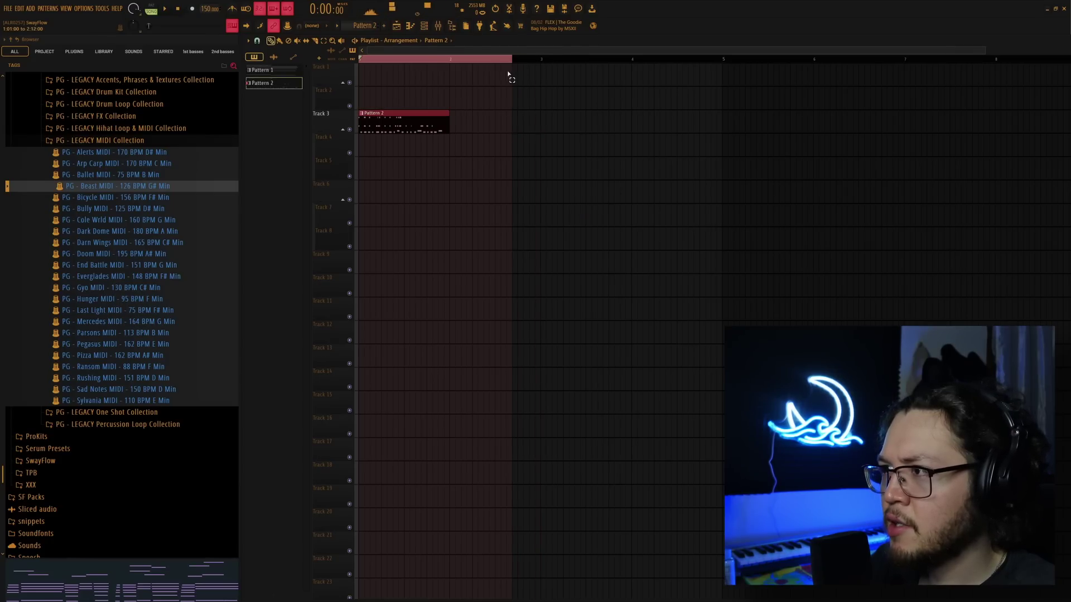
Consolidate Pattern 2 to an audio clip, delete its leftover pattern clip, audition the result, and start an audio export.
{"action": "key", "text": "ctrl+alt+c"}
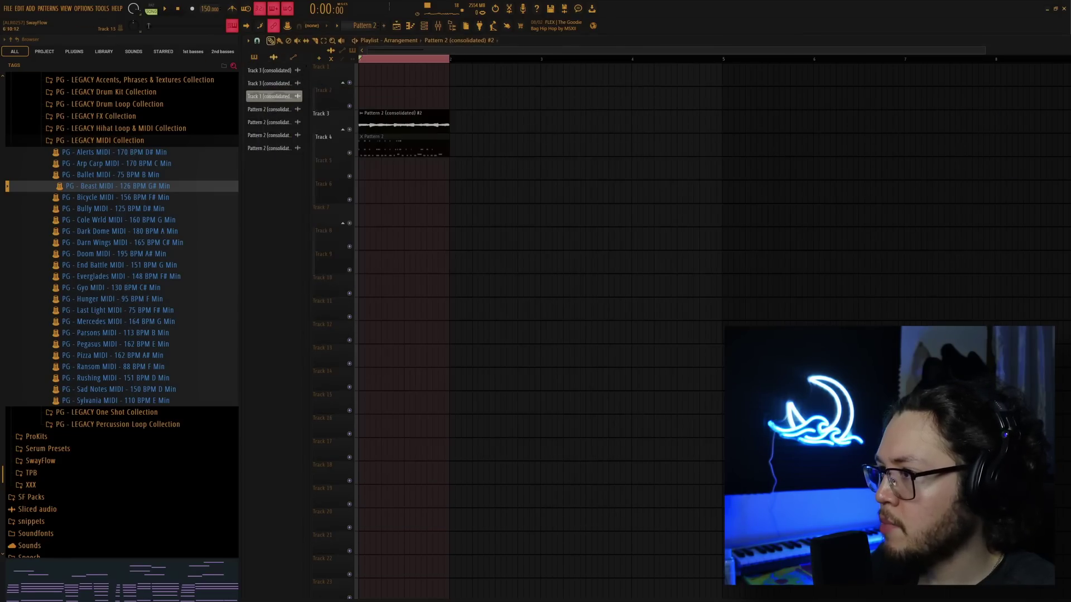
{"action": "right_click", "coordinate": [395, 146]}
{"action": "key", "text": "space"}
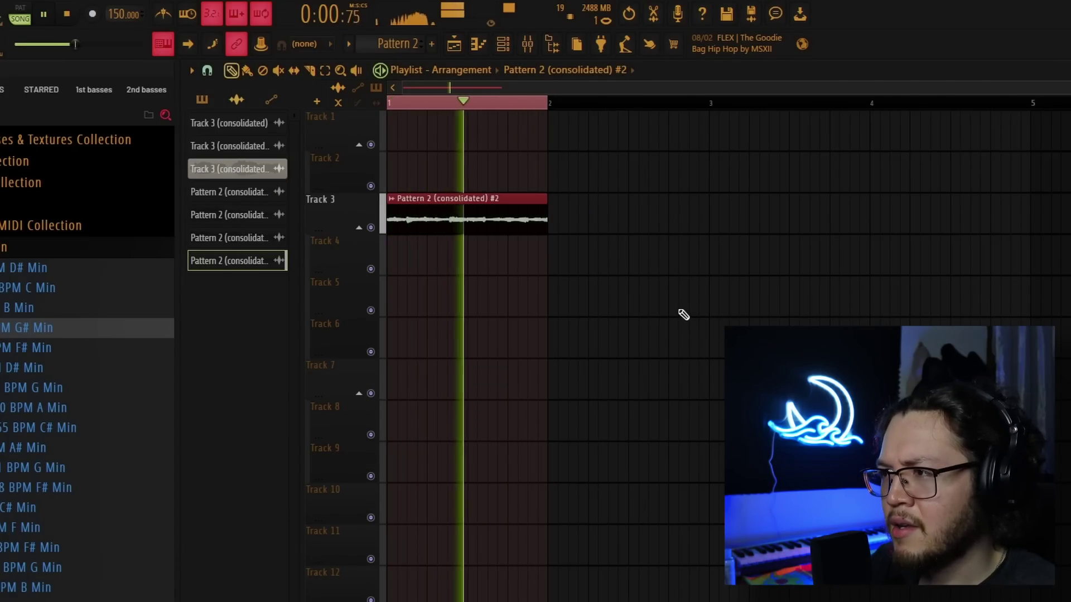
{"action": "key", "text": "ctrl+r"}
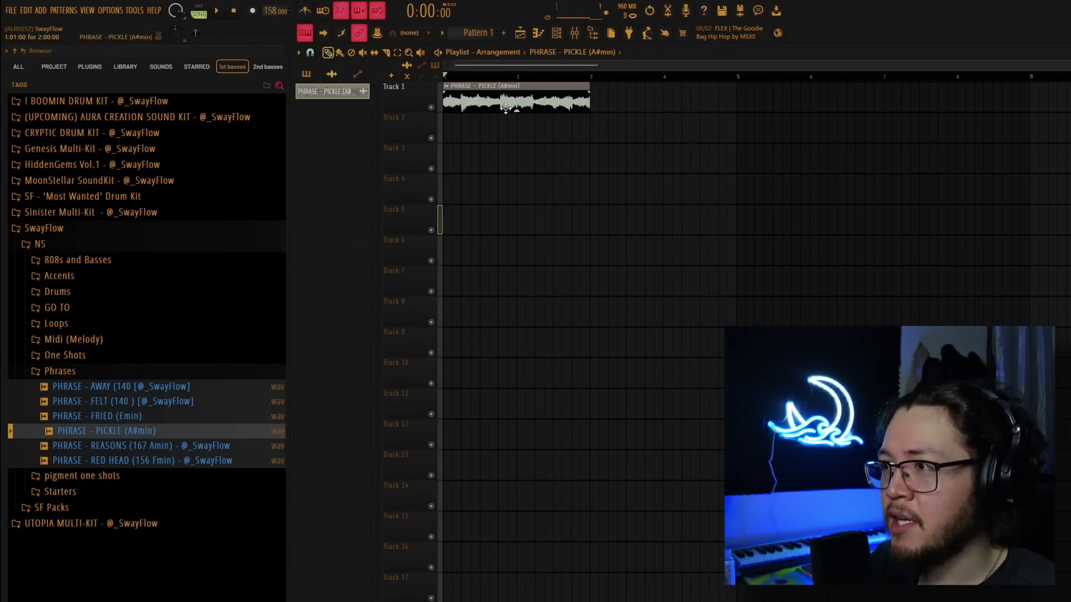
Audition the PHRASE - PICKLE (A#min) clip on Track 1 and duplicate it to fill four bars.
{"action": "double_click", "coordinate": [505, 108]}
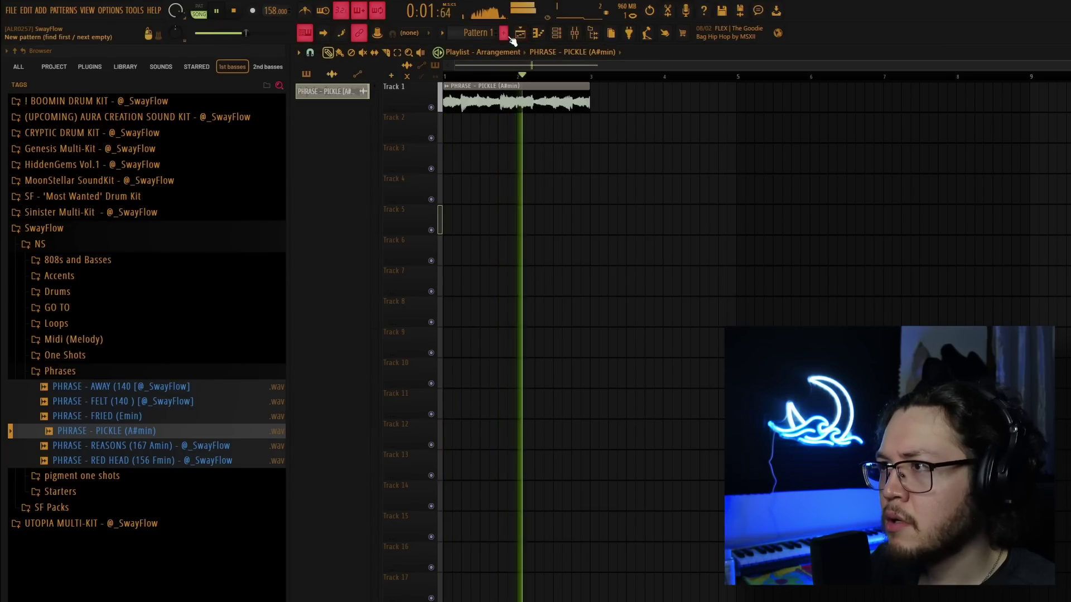
{"action": "key", "text": "ctrl+b"}
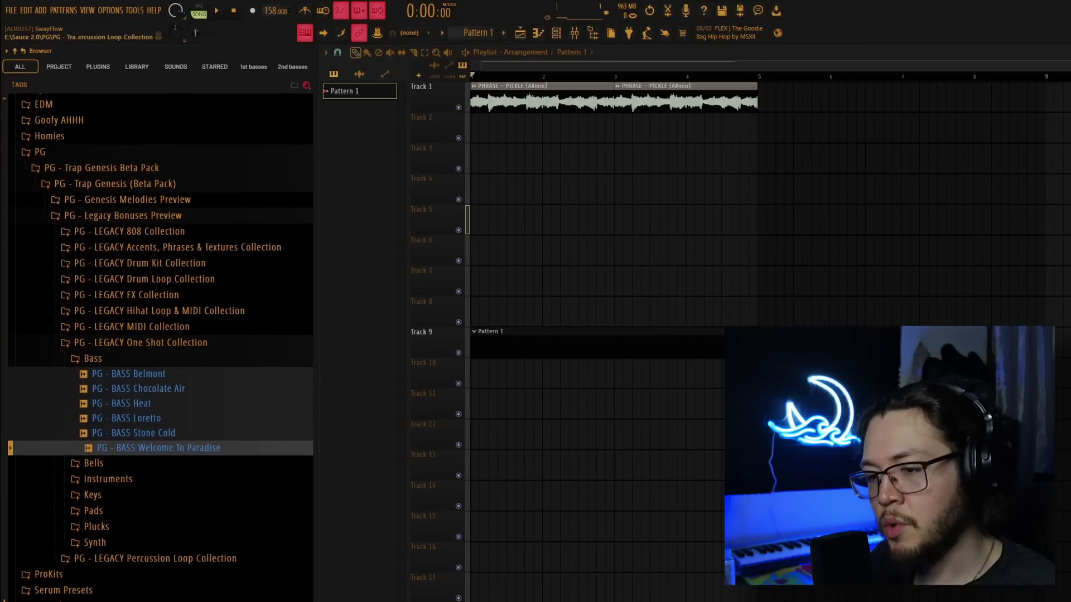
Load PG - BASS Welcome To Paradise and write two consecutive two-bar notes, with the second dropped an octave.
{"action": "scroll", "coordinate": [225, 351], "scroll_direction": "down", "scroll_amount": 1}
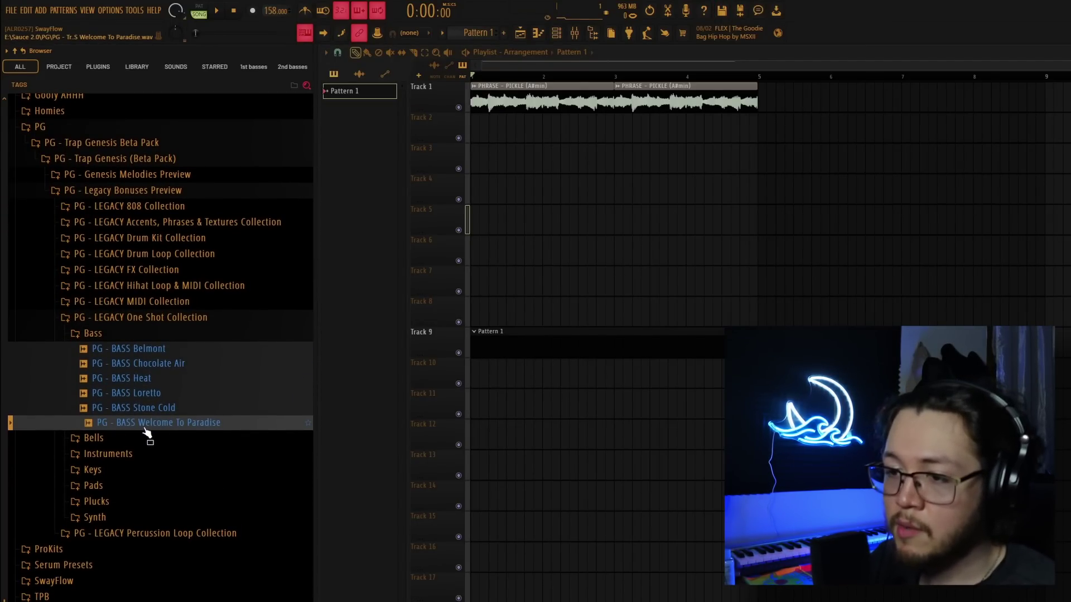
{"action": "left_click_drag", "start_coordinate": [167, 426], "coordinate": [152, 429]}
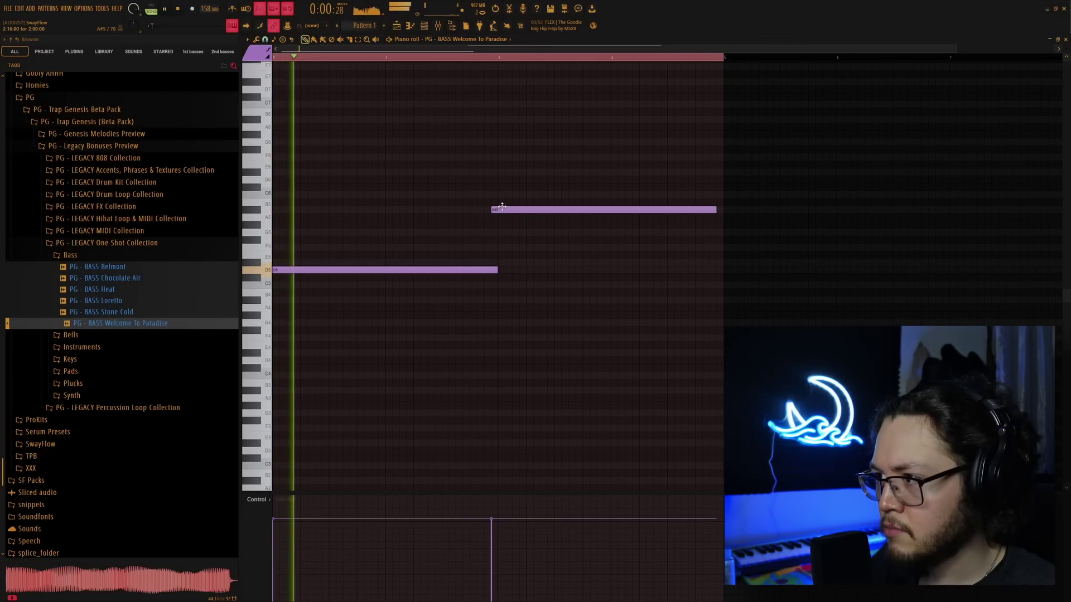
{"action": "key", "text": "ctrl+Down"}
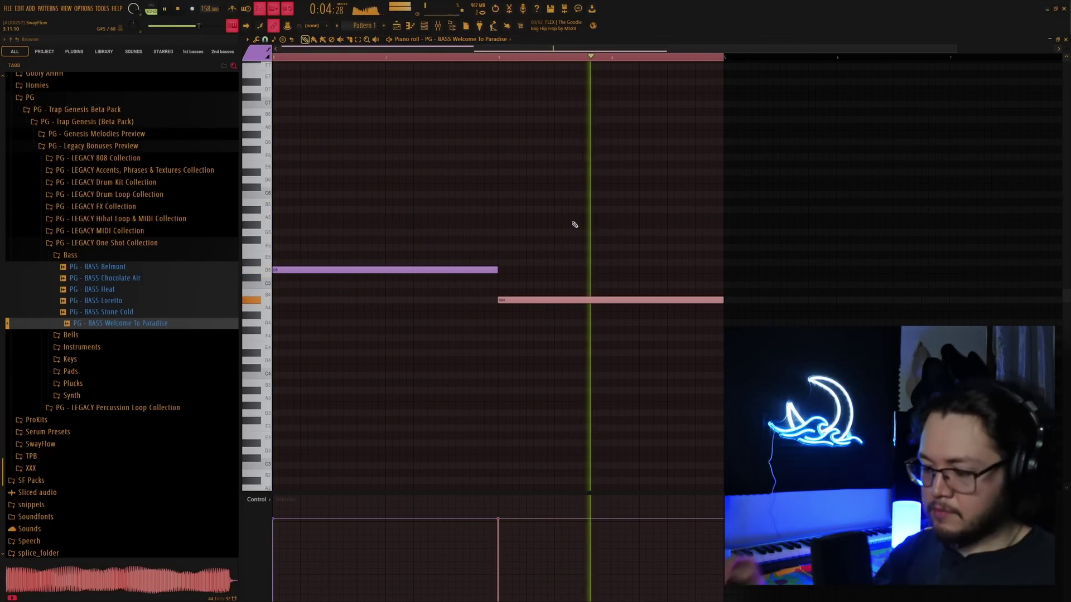
Transpose both bass notes up one semitone, keep the second in the lower octave, and audition the line.
{"action": "key", "text": "space"}
{"action": "key", "text": "ctrl+z"}
{"action": "key", "text": "ctrl+z"}
{"action": "key", "text": "ctrl+z"}
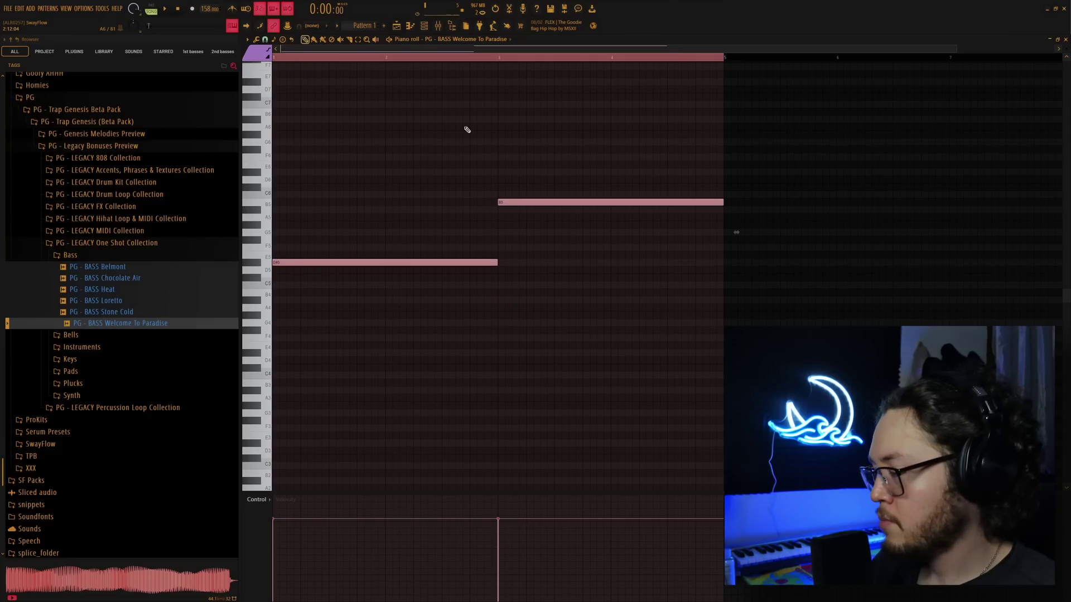
{"action": "key", "text": "space"}
{"action": "right_click", "coordinate": [873, 292]}
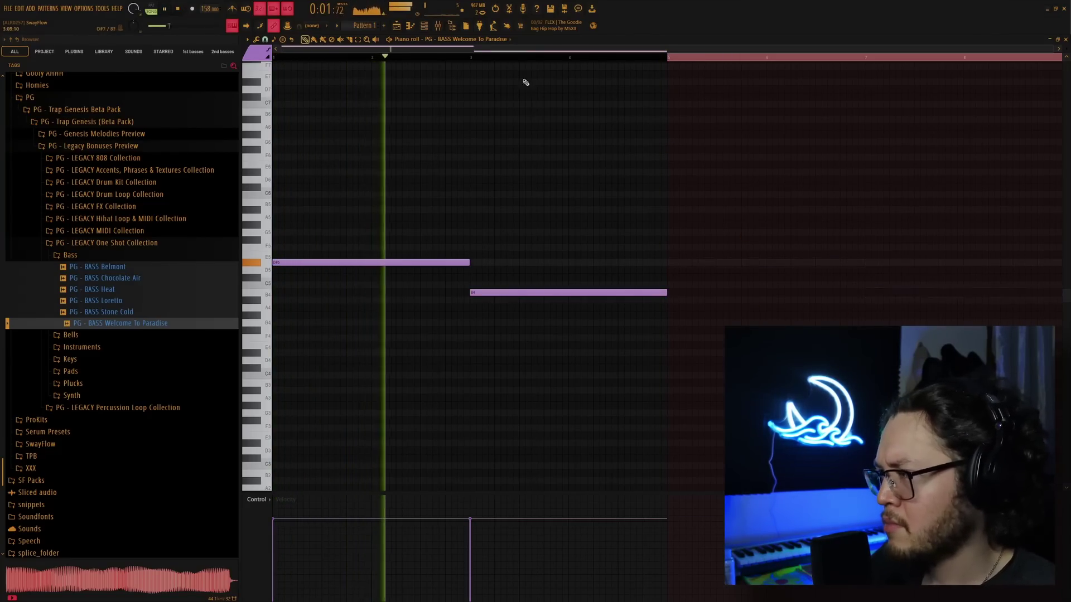
Audition the bass pattern against the PICKLE phrase in the playlist and inspect the second phrase clip.
{"action": "left_click", "coordinate": [396, 25]}
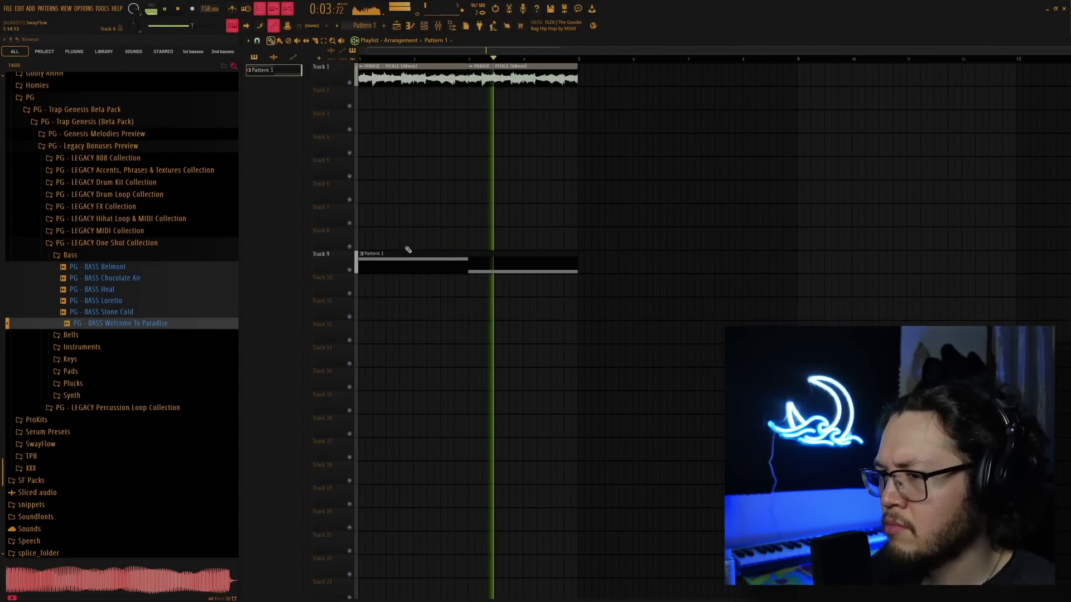
{"action": "double_click", "coordinate": [521, 78]}
{"action": "left_click", "coordinate": [522, 158]}
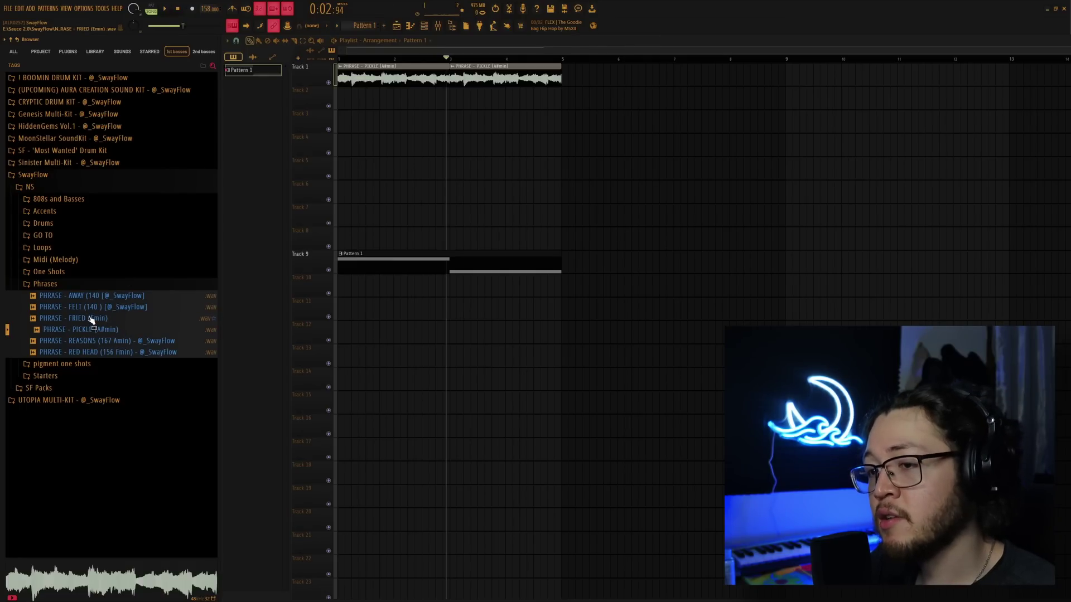
Preview PHRASE - FRIED (Emin) and place it at the start of Track 5.
{"action": "left_click", "coordinate": [92, 319]}
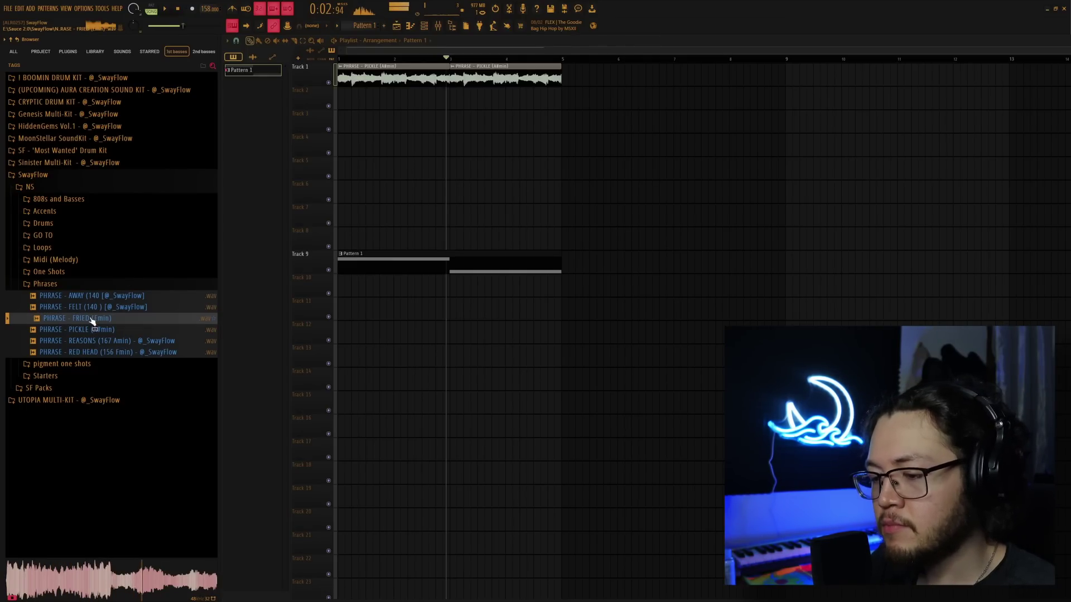
{"action": "left_click_drag", "start_coordinate": [367, 193], "coordinate": [411, 162]}
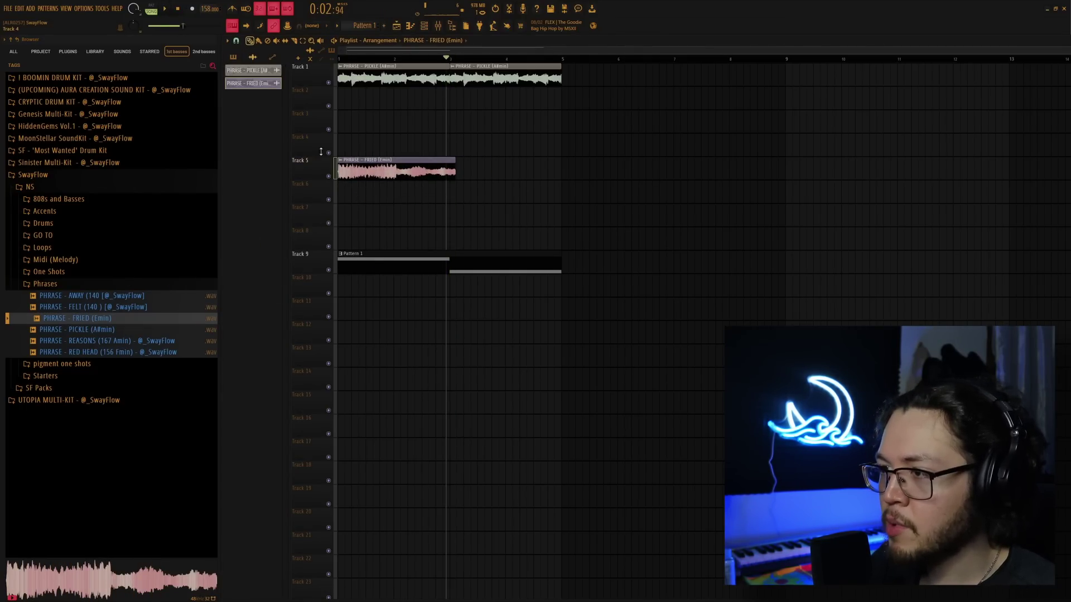
{"action": "left_click", "coordinate": [179, 9]}
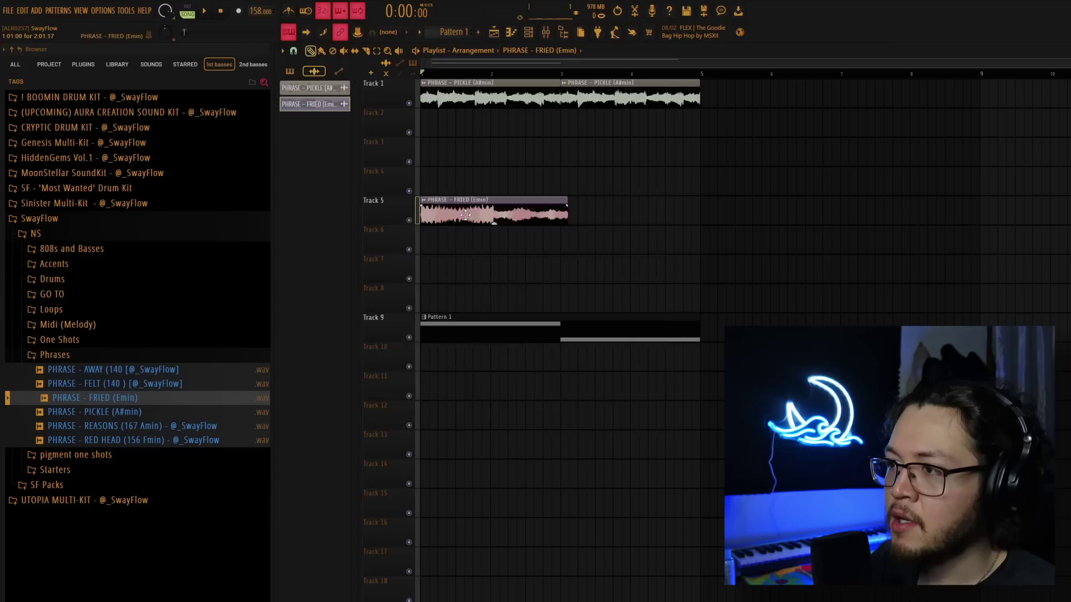
Raise the FRIED clip's pitch, set its stretch mode to Auto, and lower its volume to about 59%.
{"action": "double_click", "coordinate": [394, 173]}
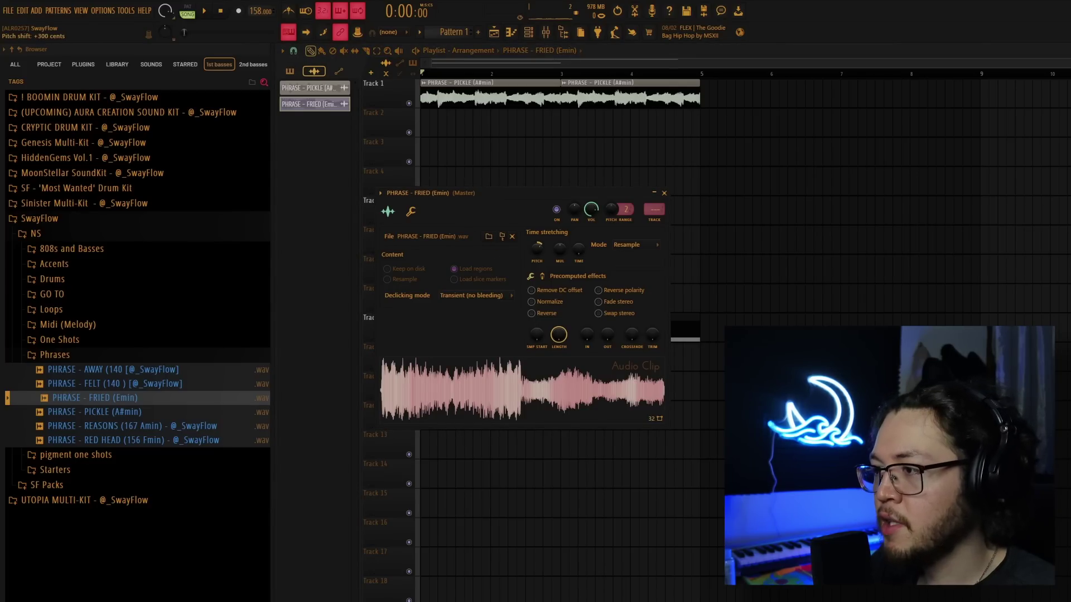
{"action": "left_click_drag", "start_coordinate": [535, 249], "coordinate": [535, 240]}
{"action": "key", "text": "space"}
{"action": "key", "text": "space"}
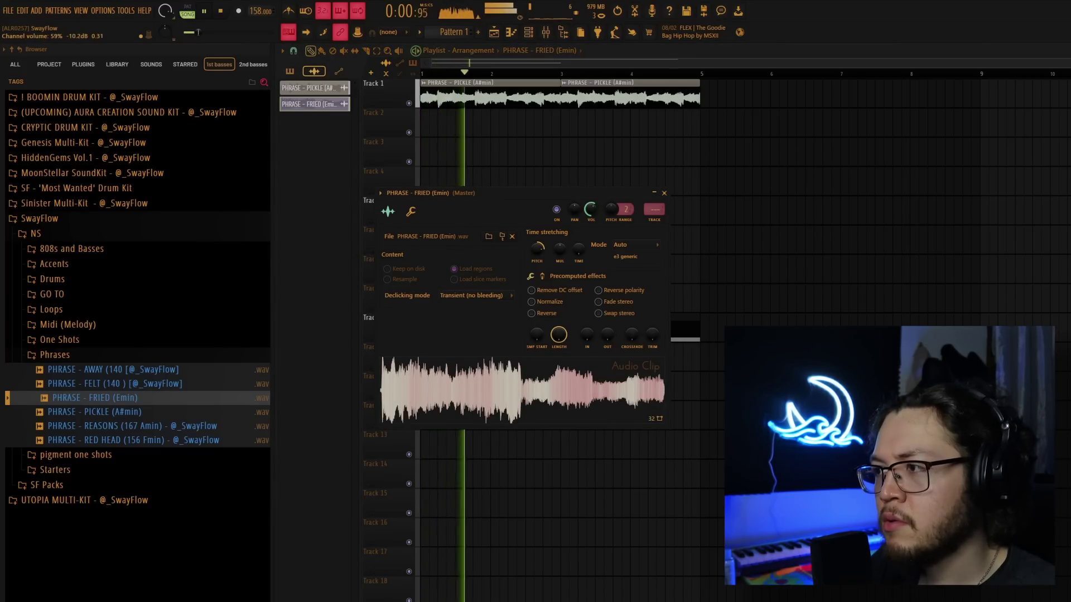
{"action": "key", "text": "space"}
{"action": "key", "text": "Escape"}
Arrange one-bar FRIED slices on Track 5, with the softer part in bars 1–2 and the louder part in bars 3–4.
{"action": "left_click", "coordinate": [570, 218]}
{"action": "right_click", "coordinate": [569, 211]}
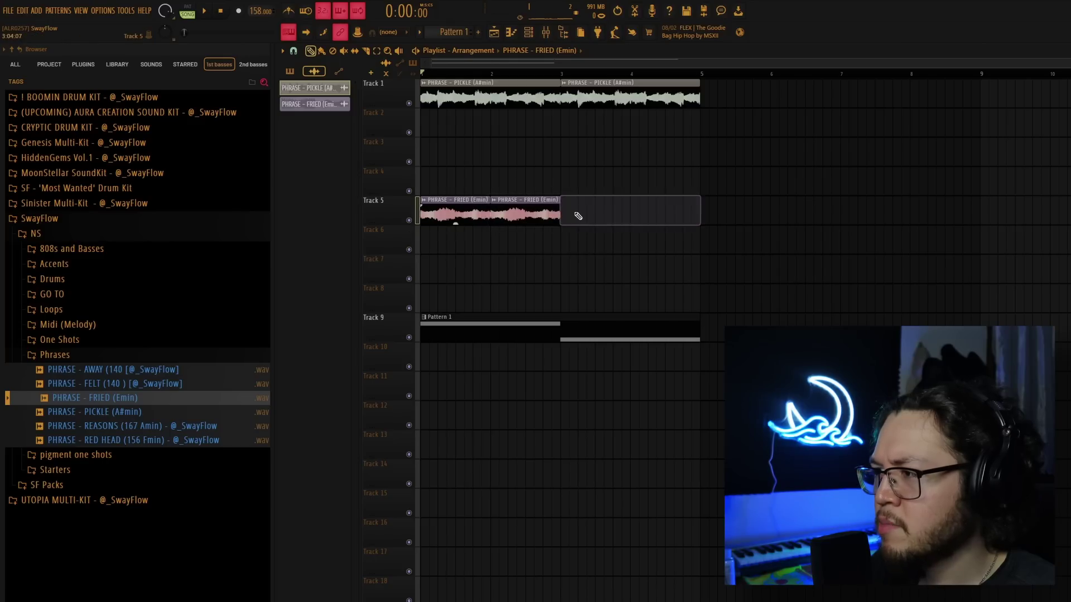
{"action": "key", "text": "ctrl+z"}
{"action": "key", "text": "ctrl+z"}
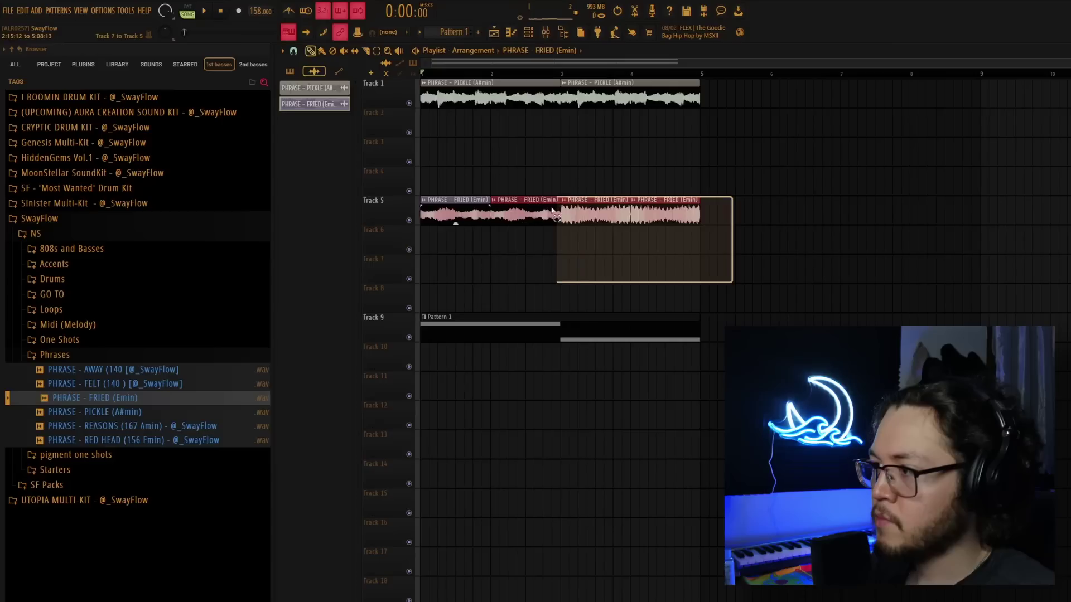
Move the two louder FRIED slices to bar 5 and duplicate the two softer slices into bars 3–4.
{"action": "left_click_drag", "start_coordinate": [569, 209], "coordinate": [719, 208]}
{"action": "left_click_drag", "start_coordinate": [626, 242], "coordinate": [458, 207]}
{"action": "left_click_drag", "start_coordinate": [458, 207], "coordinate": [572, 208]}
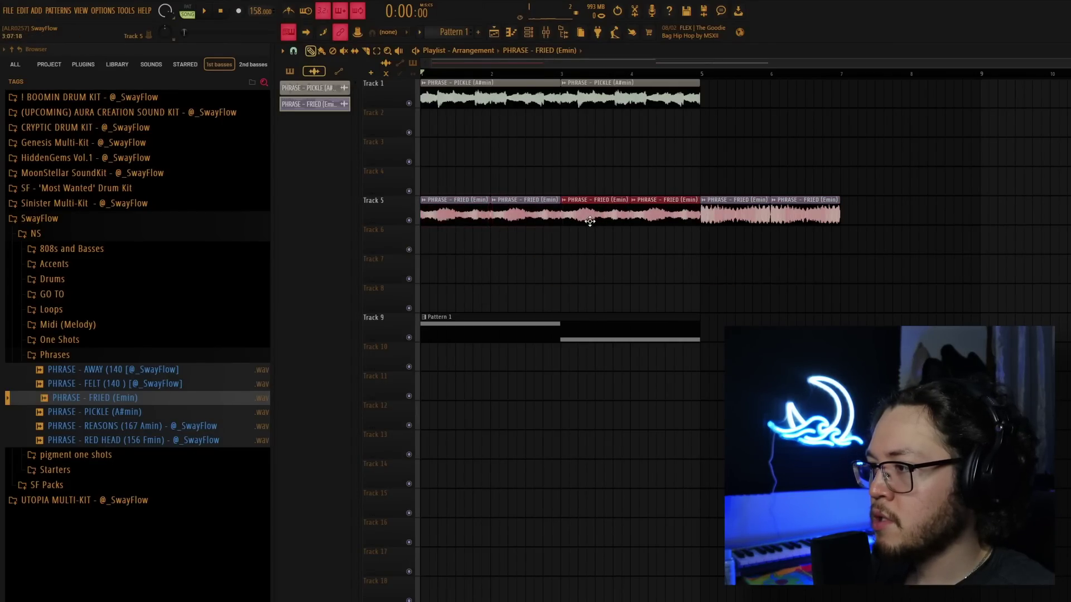
Duplicate the PICKLE clips and bass pattern to bars 5–8, and copy the louder FRIED slices to bar 7.
{"action": "left_click_drag", "start_coordinate": [719, 125], "coordinate": [493, 99]}
{"action": "left_click_drag", "start_coordinate": [493, 99], "coordinate": [756, 113]}
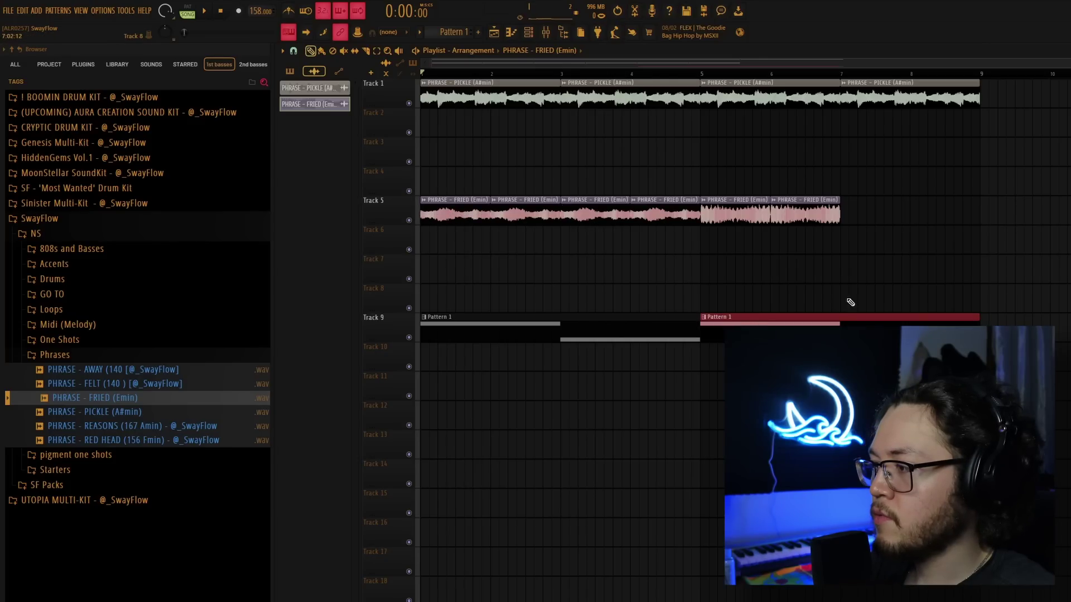
{"action": "left_click_drag", "start_coordinate": [871, 310], "coordinate": [759, 214]}
{"action": "left_click_drag", "start_coordinate": [760, 213], "coordinate": [1034, 214]}
Make the PICKLE clip at bar 5 unique and delete the PICKLE clip at bar 7.
{"action": "left_click", "coordinate": [703, 83]}
{"action": "left_click", "coordinate": [727, 192]}
{"action": "right_click", "coordinate": [901, 97]}
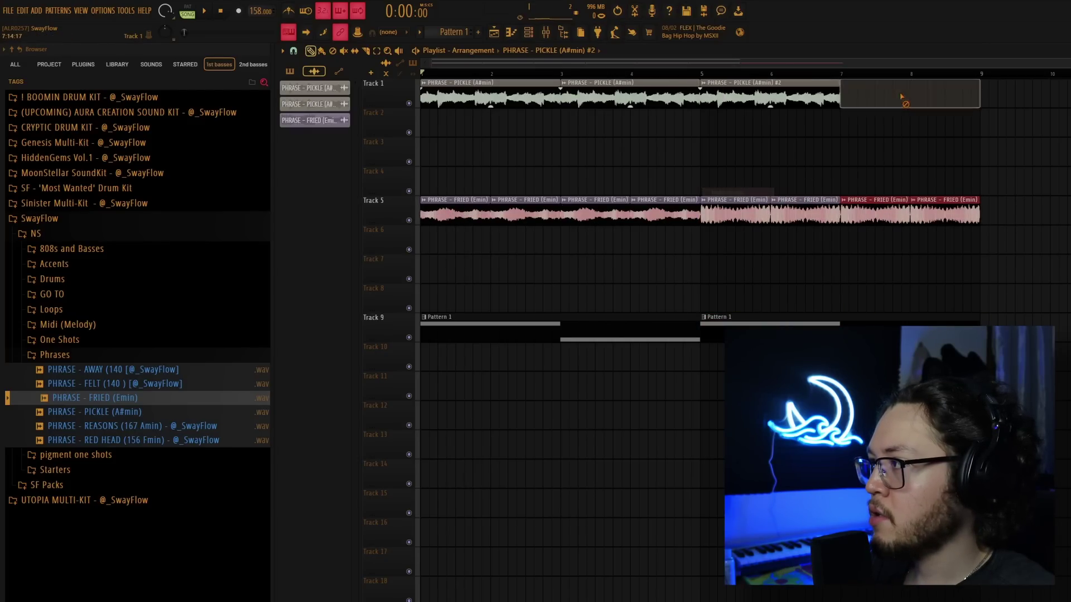
Set the unique PICKLE clip's time-stretching mode to Stretch Pro.
{"action": "double_click", "coordinate": [777, 88]}
{"action": "left_click", "coordinate": [543, 149]}
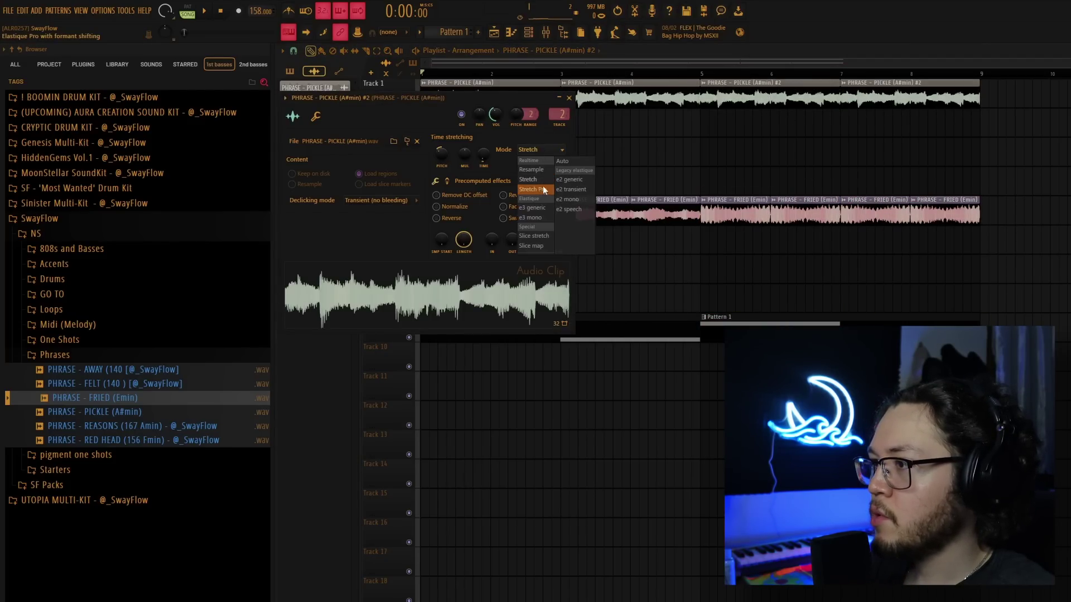
{"action": "left_click", "coordinate": [542, 189]}
{"action": "left_click", "coordinate": [567, 98]}
Delete the FRIED slice at bar 6, extend the bar 5 slice to two bars, and audition the second half.
{"action": "left_click", "coordinate": [674, 73]}
{"action": "key", "text": "space"}
{"action": "right_click", "coordinate": [786, 216]}
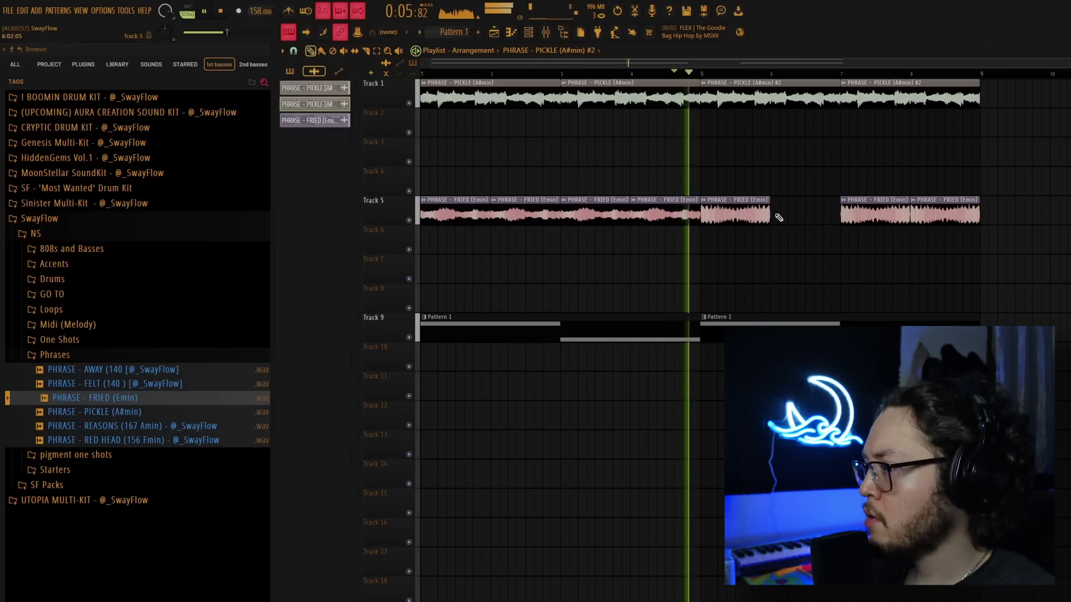
{"action": "left_click_drag", "start_coordinate": [768, 217], "coordinate": [836, 231]}
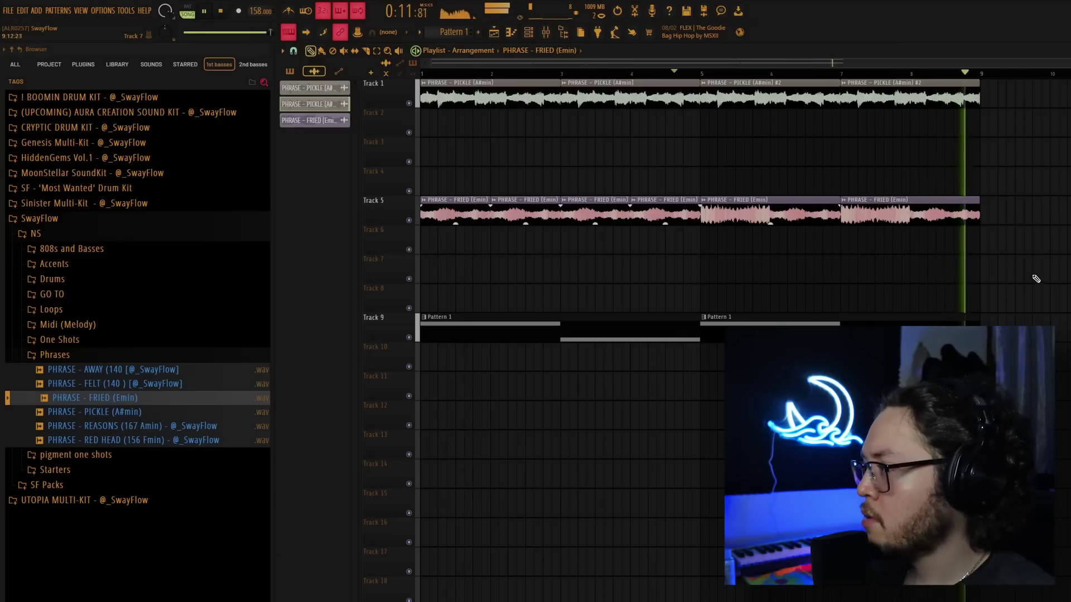
Audition samples from the SwayFlow Accents folder and place ACCENT - SKY (140 Cmin) on track 3 at bar 5.
{"action": "key", "text": "space"}
{"action": "left_click", "coordinate": [54, 264]}
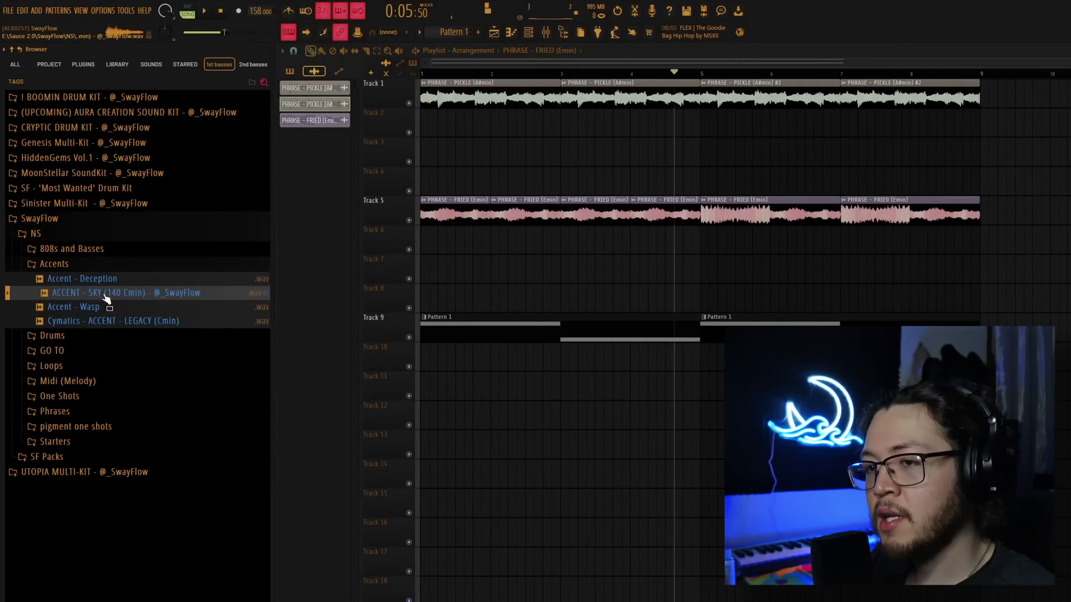
{"action": "left_click_drag", "start_coordinate": [106, 278], "coordinate": [405, 325]}
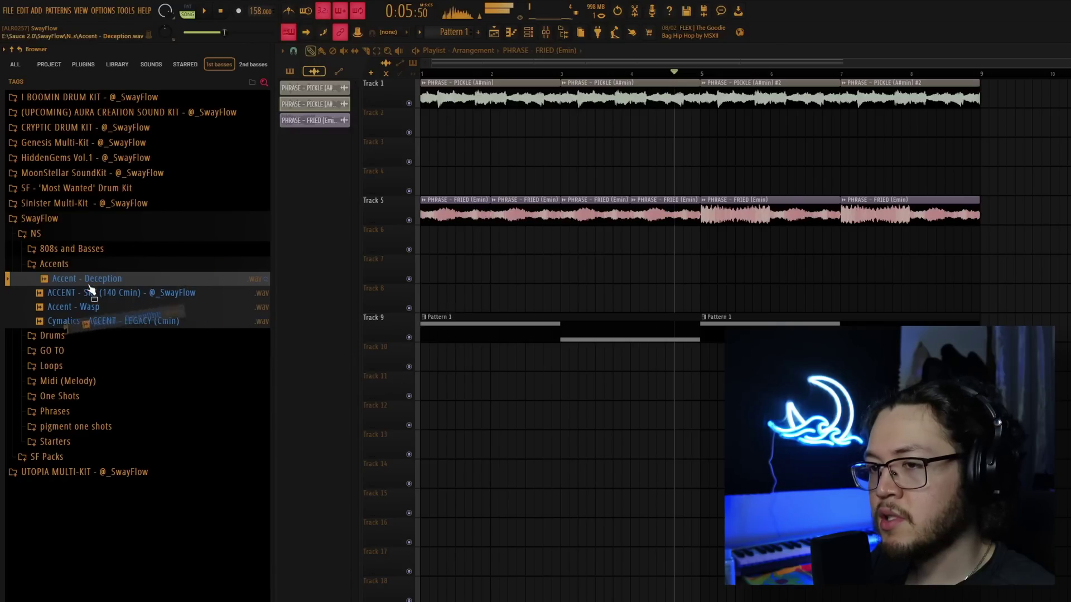
{"action": "left_click_drag", "start_coordinate": [98, 291], "coordinate": [92, 289]}
{"action": "left_click", "coordinate": [92, 291]}
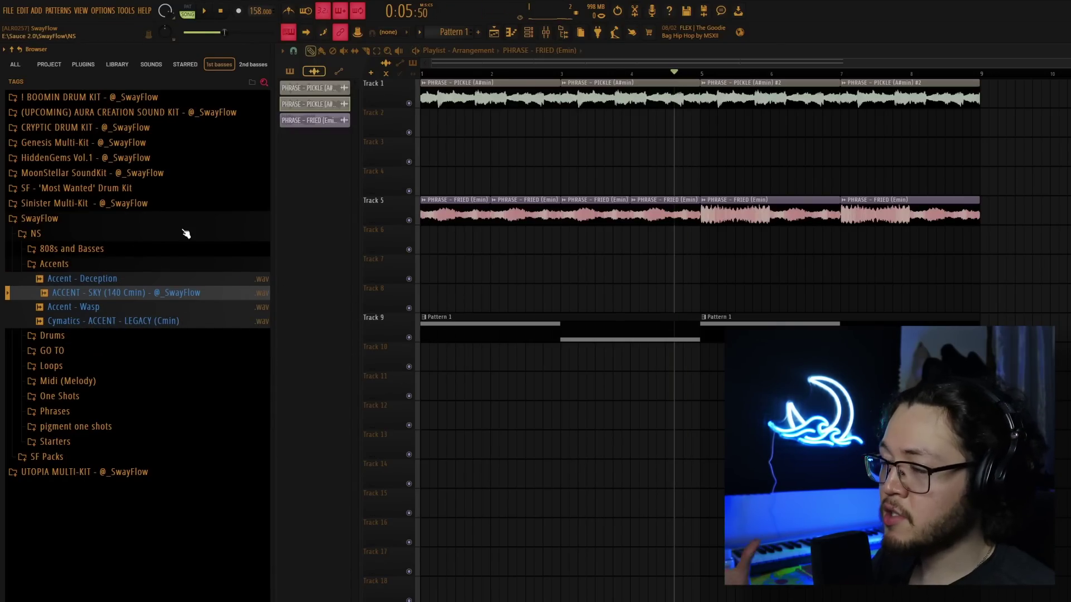
{"action": "left_click_drag", "start_coordinate": [171, 225], "coordinate": [708, 194]}
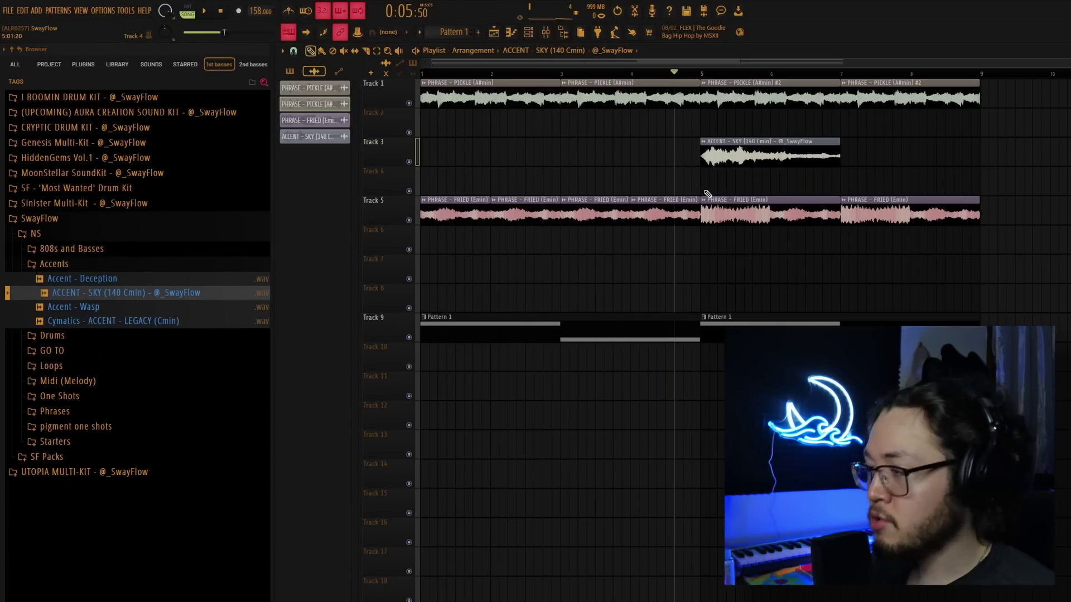
Lower the SKY accent's channel volume to about 29%, route it to mixer track 4, and keep its only clip at bar 1.
{"action": "key", "text": "space"}
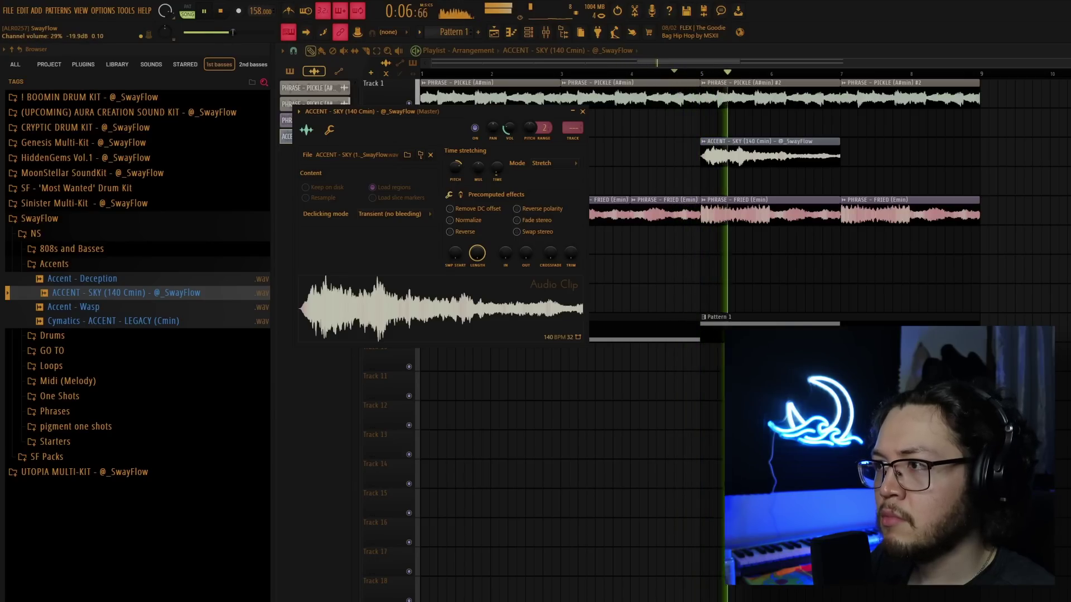
{"action": "left_click_drag", "start_coordinate": [725, 159], "coordinate": [866, 160]}
{"action": "right_click", "coordinate": [866, 159]}
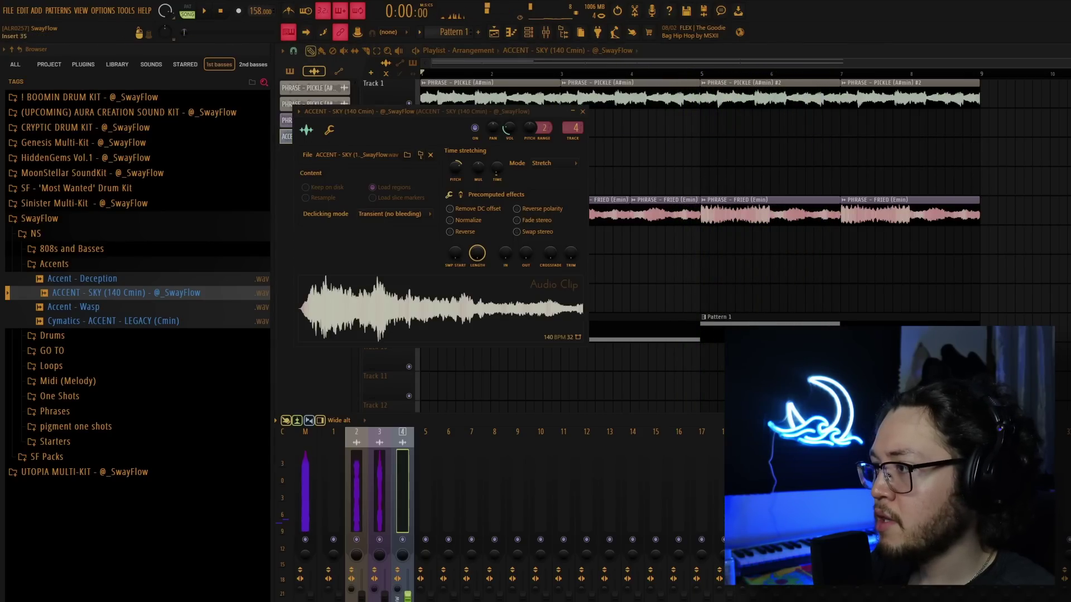
{"action": "left_click", "coordinate": [937, 458]}
{"action": "left_click", "coordinate": [998, 277]}
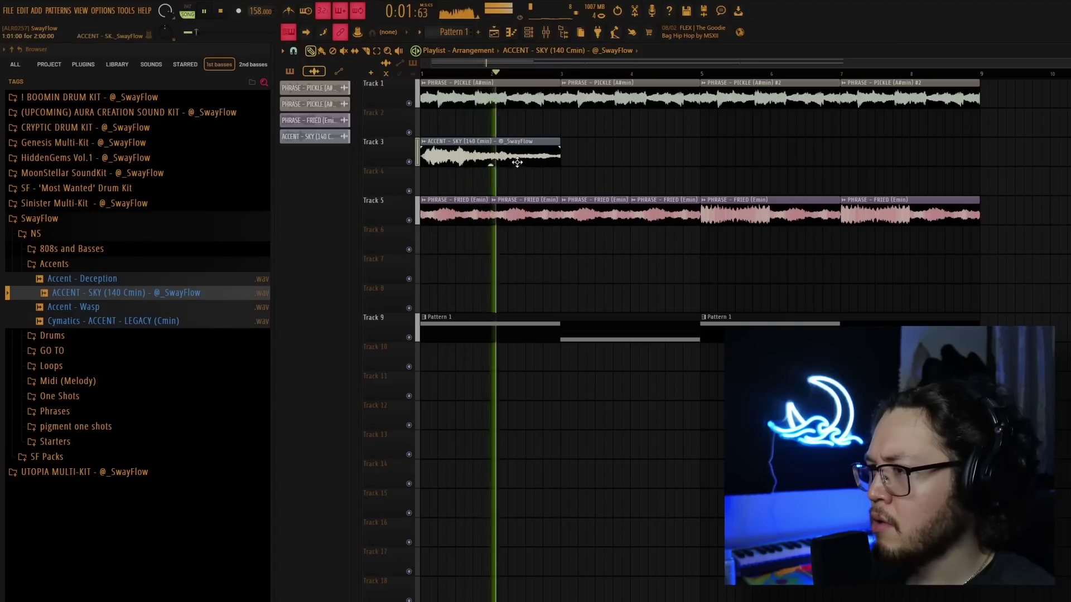
{"action": "left_click_drag", "start_coordinate": [514, 155], "coordinate": [641, 157]}
{"action": "right_click", "coordinate": [645, 158]}
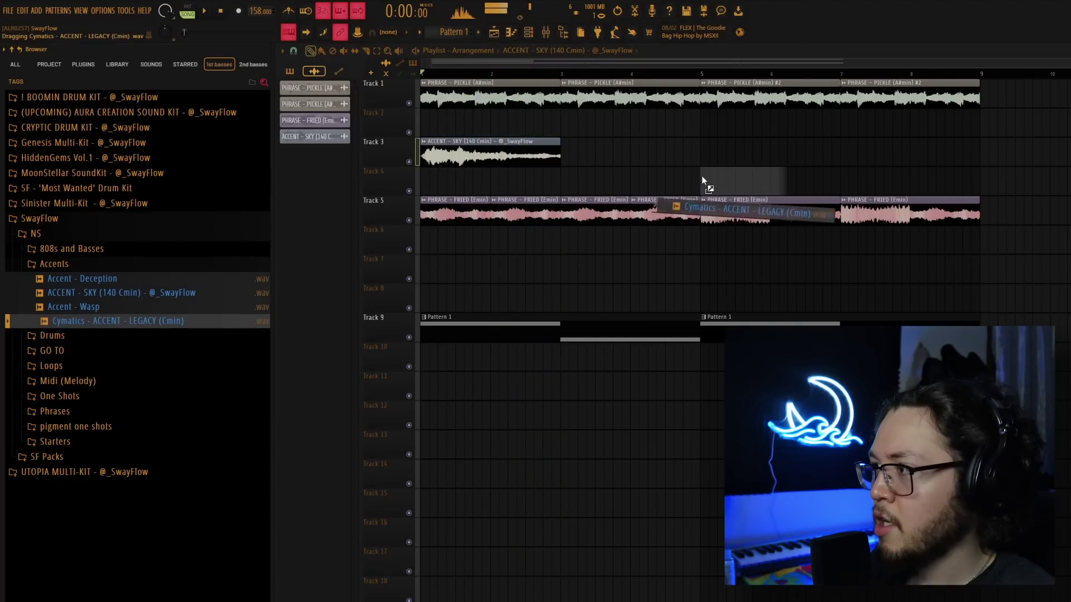
Place Cymatics - ACCENT - LEGACY (Cmin) on track 4 at bar 5 and lower its channel volume while auditioning.
{"action": "left_click_drag", "start_coordinate": [702, 180], "coordinate": [707, 183]}
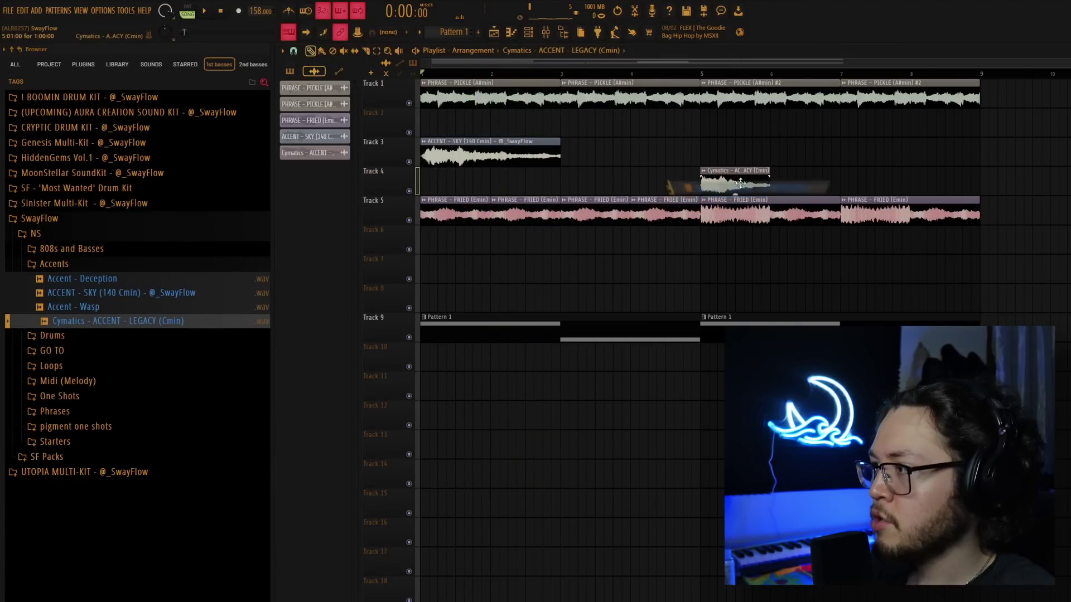
{"action": "double_click", "coordinate": [709, 185]}
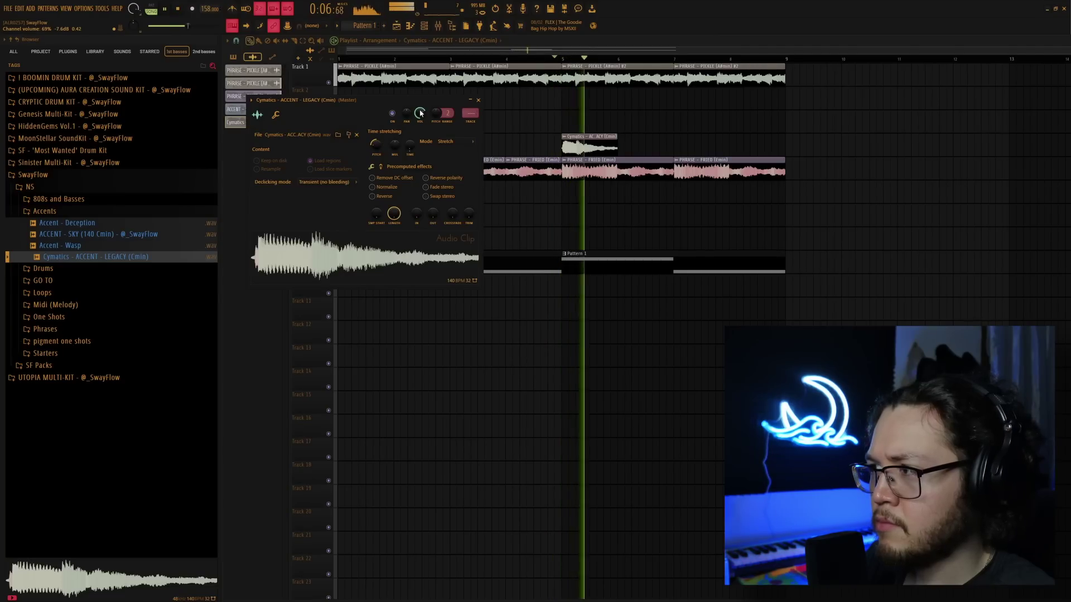
{"action": "left_click_drag", "start_coordinate": [417, 118], "coordinate": [415, 124]}
{"action": "key", "text": "space"}
{"action": "key", "text": "space"}
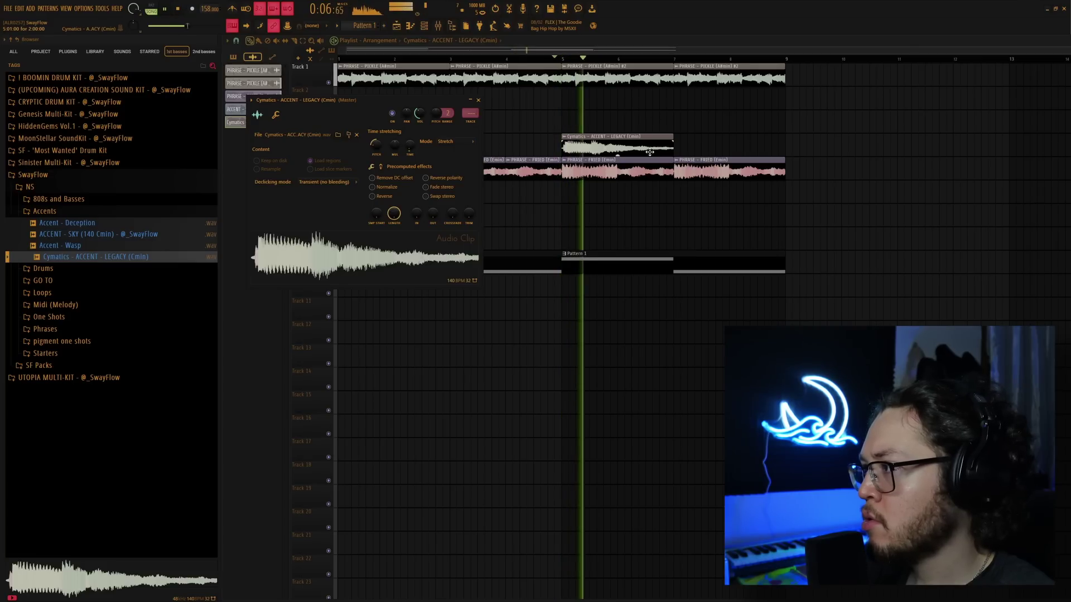
Trim the LEGACY accent clip to under one bar, select bars 5–6 for looping, and solo track 4.
{"action": "left_click_drag", "start_coordinate": [673, 148], "coordinate": [651, 148]}
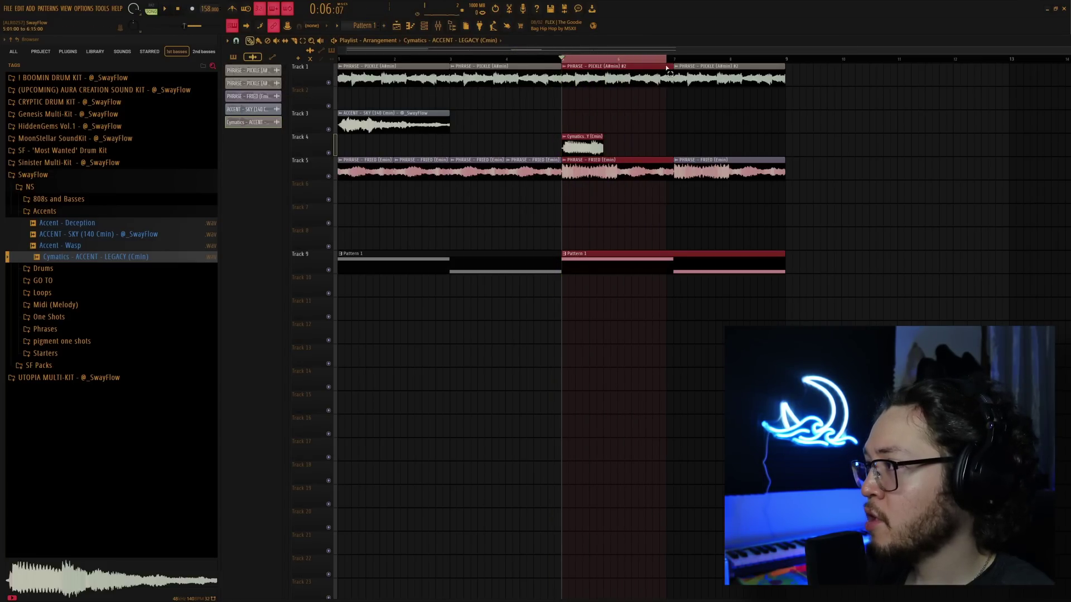
{"action": "scroll", "coordinate": [639, 59], "scroll_direction": "up", "scroll_amount": 3}
{"action": "scroll", "coordinate": [354, 141], "scroll_direction": "left", "scroll_amount": 3}
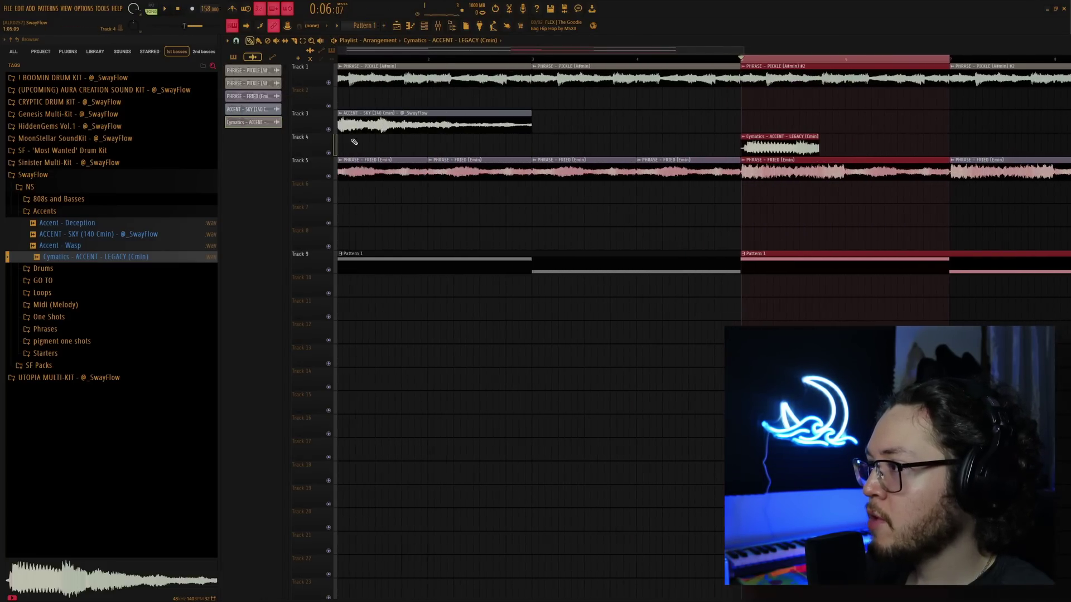
{"action": "right_click", "coordinate": [328, 153]}
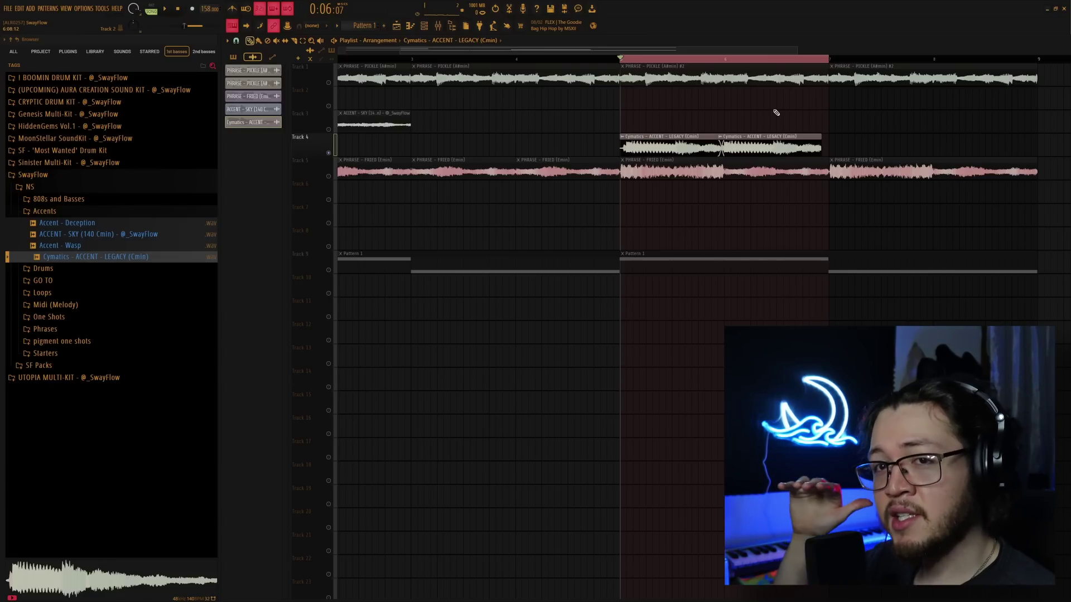
Build a chain of overlapping, crossfaded LEGACY accent clips across bars 5–6 on track 4.
{"action": "key", "text": "space"}
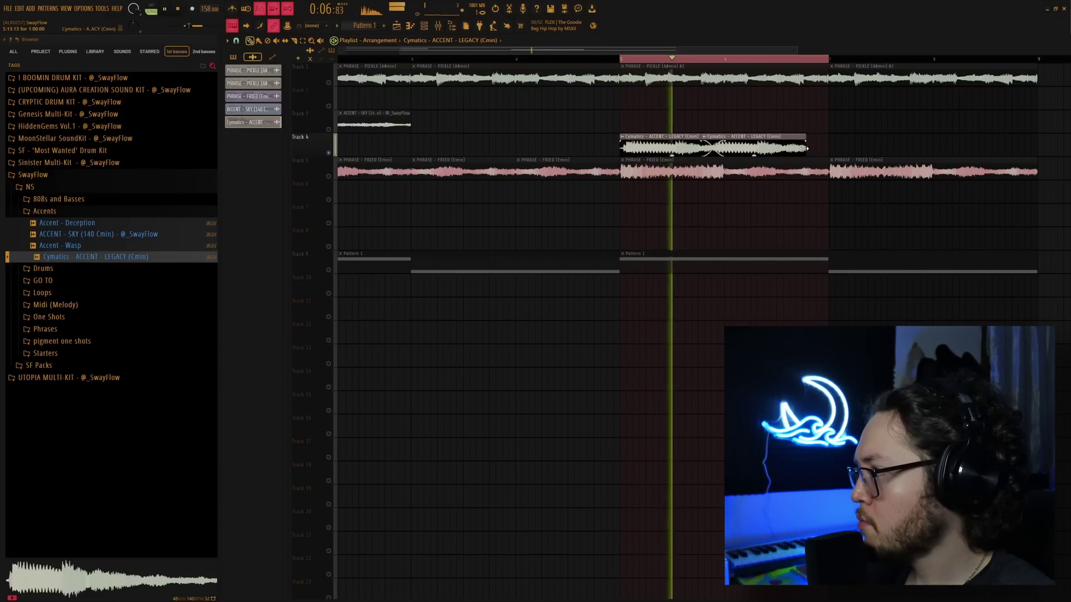
{"action": "left_click_drag", "start_coordinate": [805, 148], "coordinate": [759, 157]}
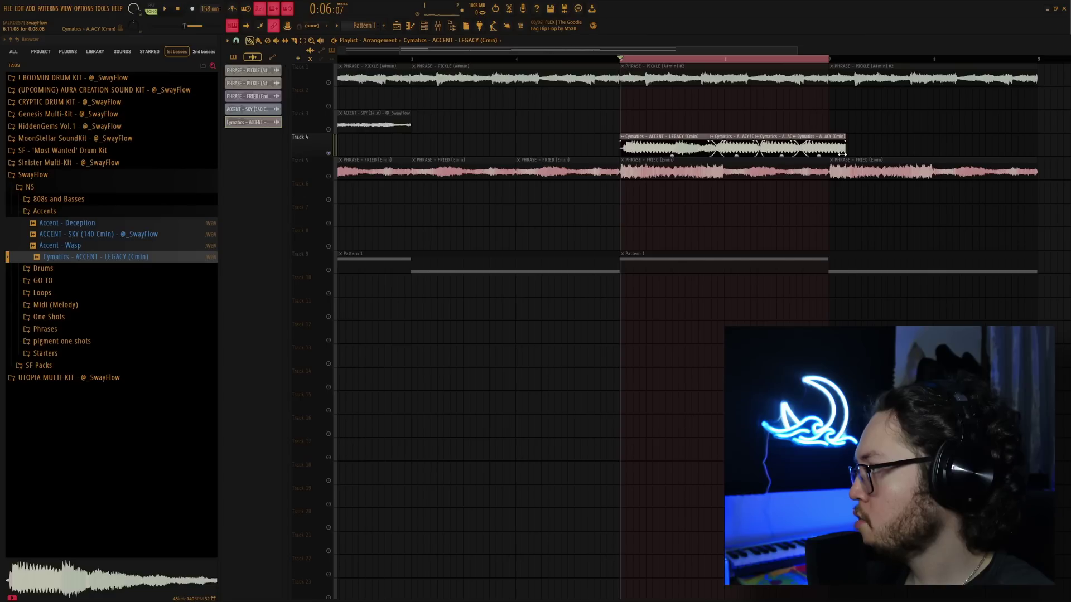
{"action": "left_click_drag", "start_coordinate": [828, 157], "coordinate": [831, 158]}
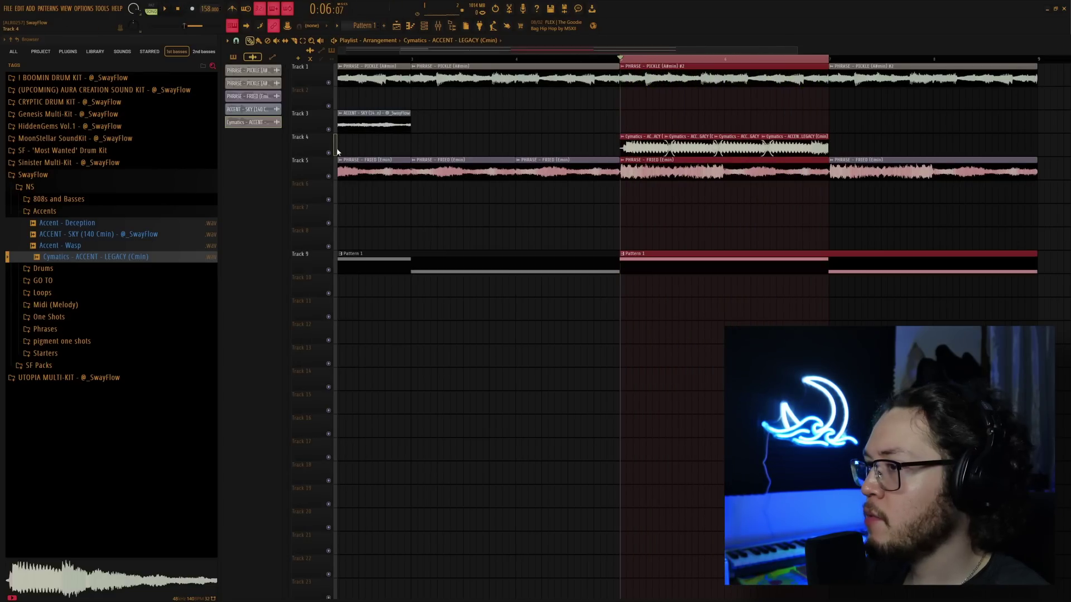
Consolidate track 4 over the bars 5–6 time selection, rendering the layered LEGACY clips into one audio clip.
{"action": "left_click", "coordinate": [414, 285]}
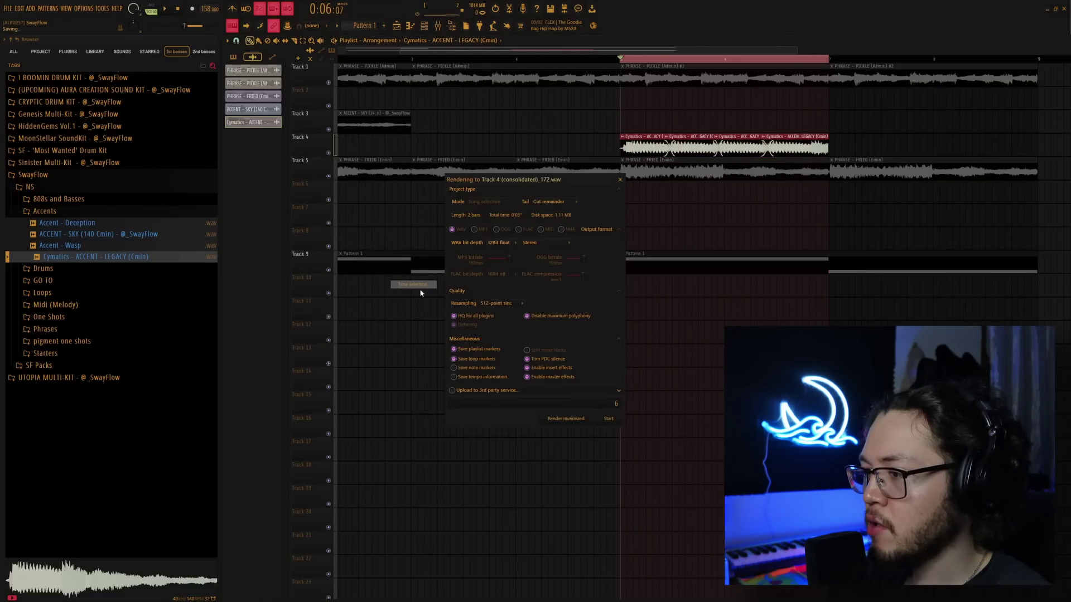
{"action": "left_click", "coordinate": [614, 420]}
{"action": "right_click", "coordinate": [328, 153]}
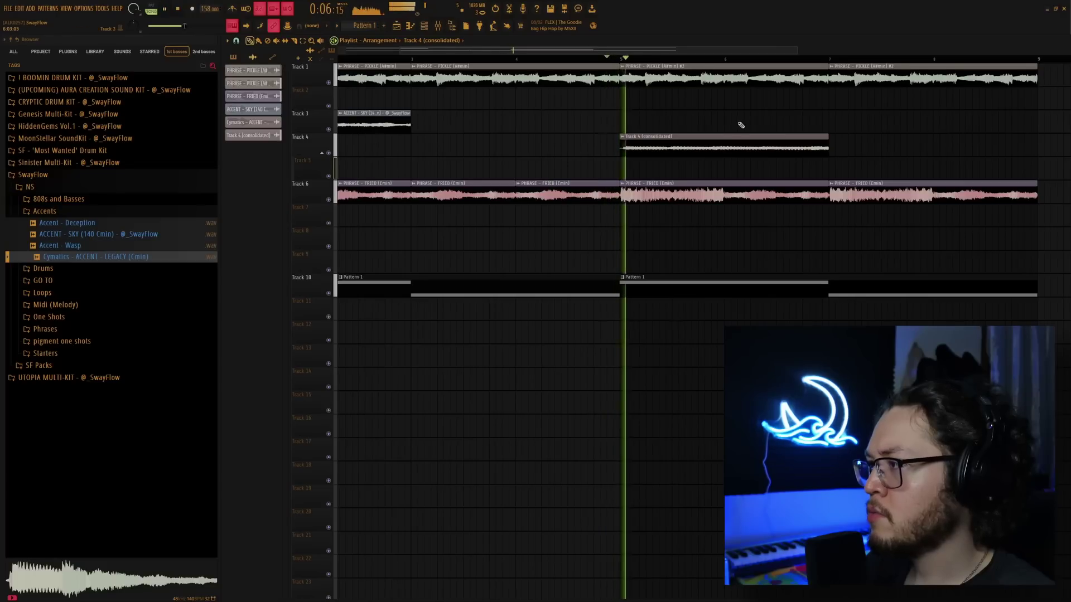
Copy the consolidated accent clip to bar 7 at -1.9 dB clip gain and open its time-stretching mode.
{"action": "left_click_drag", "start_coordinate": [724, 157], "coordinate": [875, 159]}
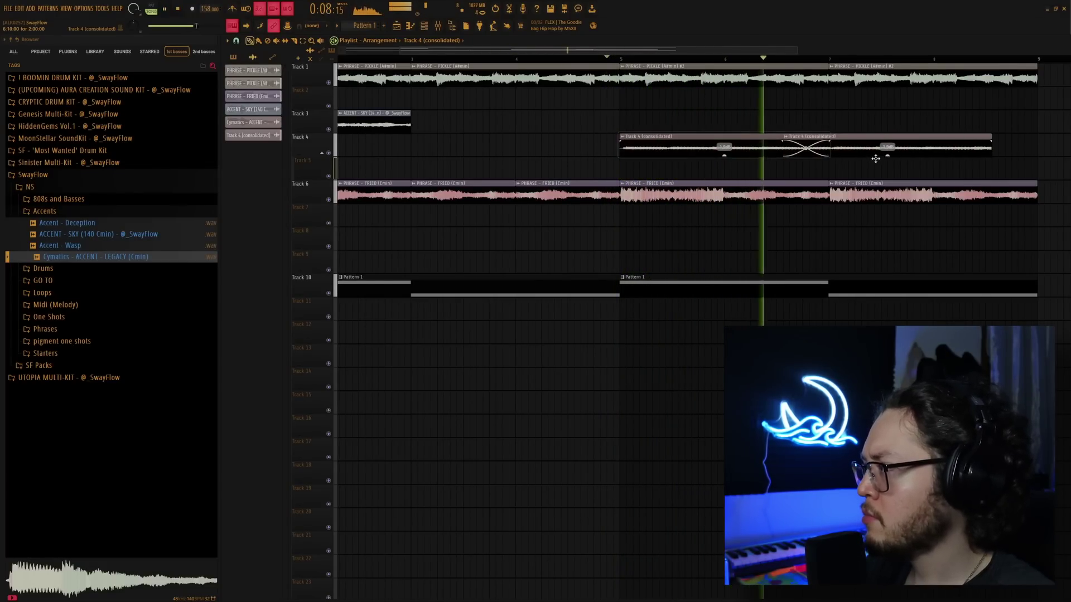
{"action": "double_click", "coordinate": [909, 155]}
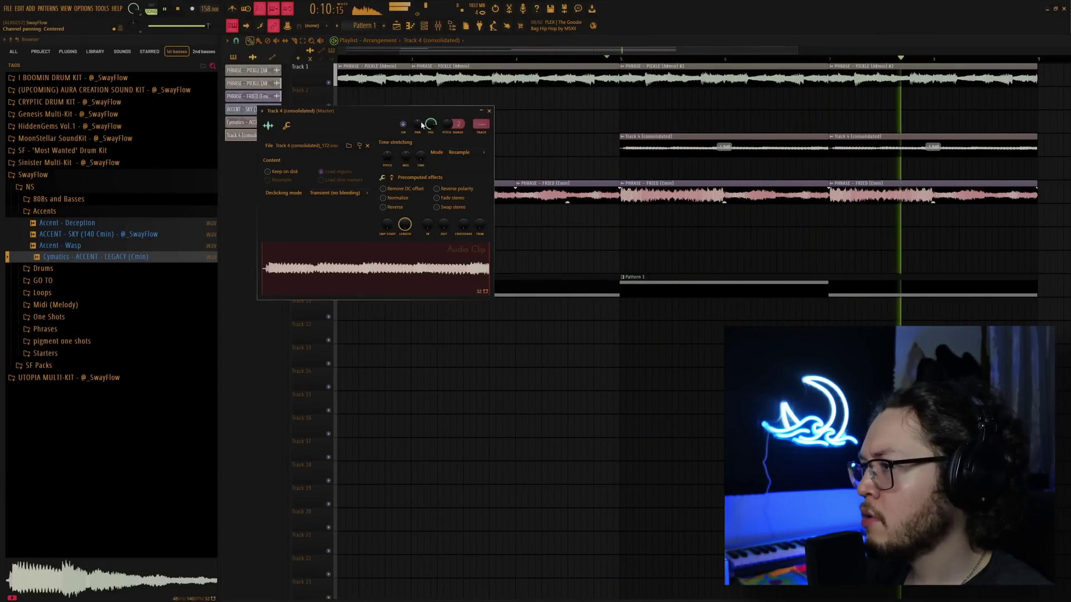
{"action": "left_click", "coordinate": [459, 152]}
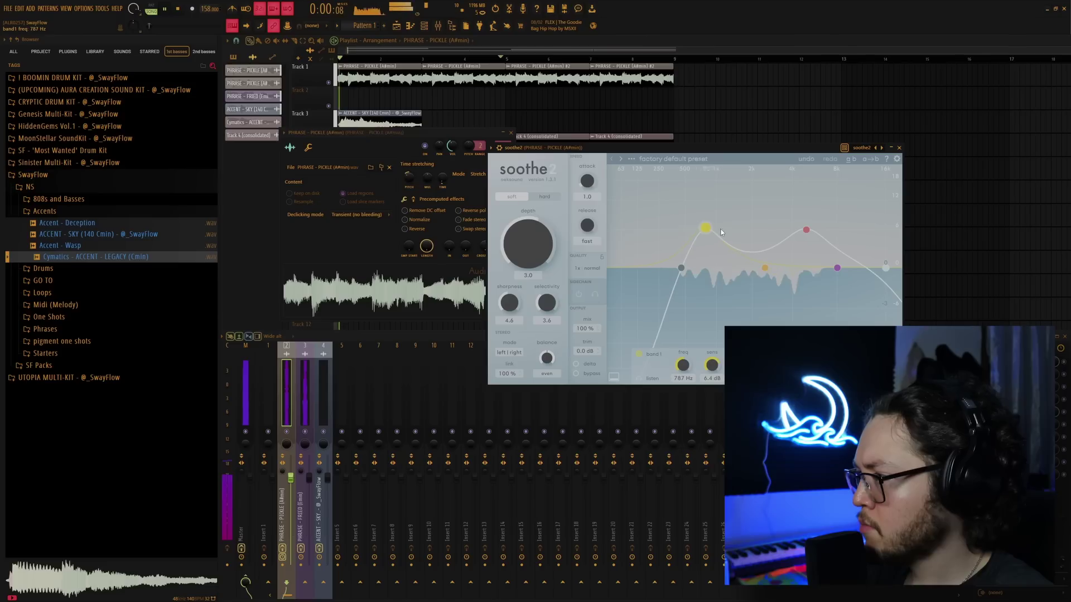
{"action": "key", "text": "F12"}
Extend the arrangement to 16 bars by duplicating the clips so each four-bar section repeats.
{"action": "key", "text": "ctrl+a"}
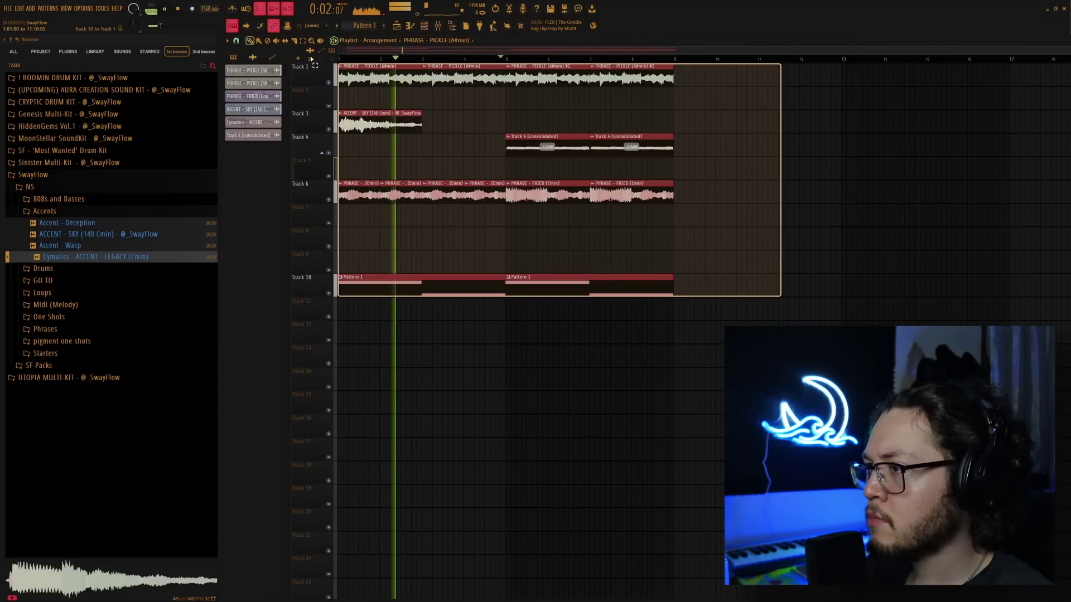
{"action": "key", "text": "ctrl+b"}
{"action": "key", "text": "ctrl+d"}
Place PG - PHRASE Jump - 140 BPM F# Min on track 8 at bar 1 and audition it with the beat.
{"action": "scroll", "coordinate": [684, 59], "scroll_direction": "down", "scroll_amount": 3}
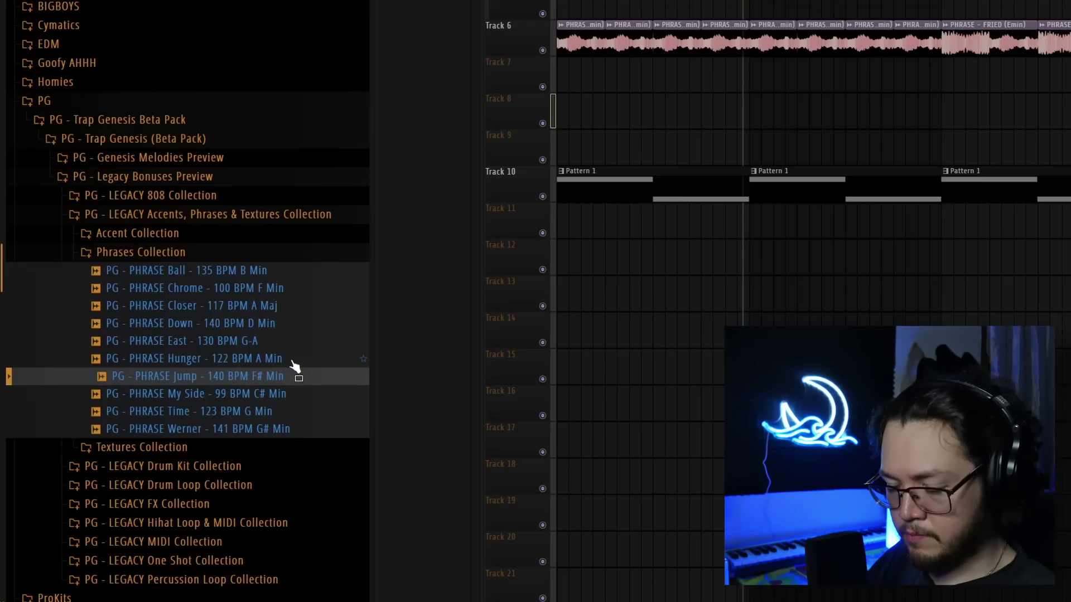
{"action": "left_click_drag", "start_coordinate": [245, 364], "coordinate": [545, 125]}
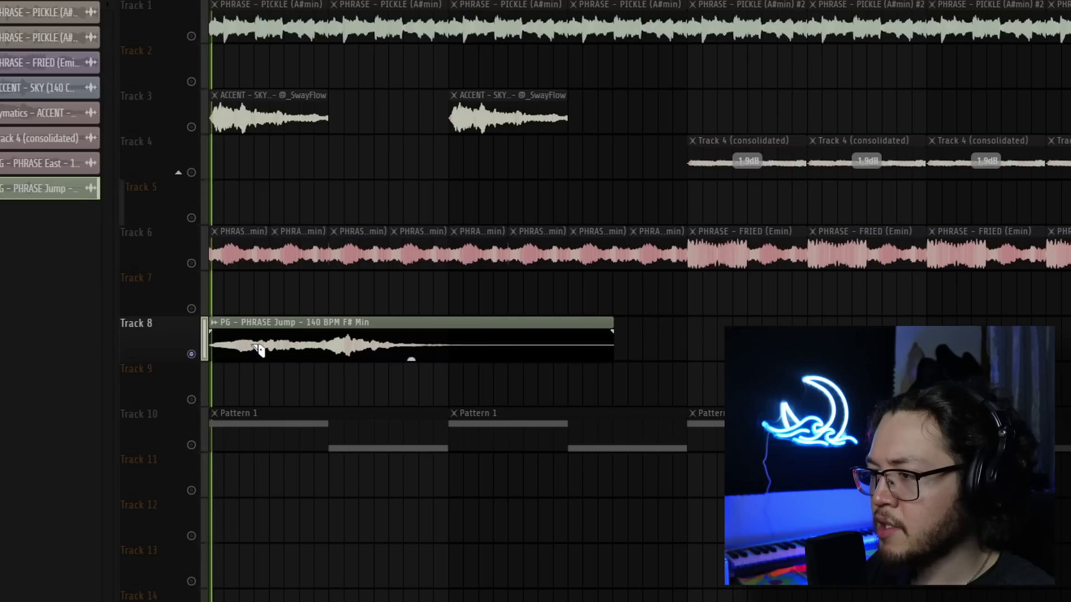
{"action": "key", "text": "space"}
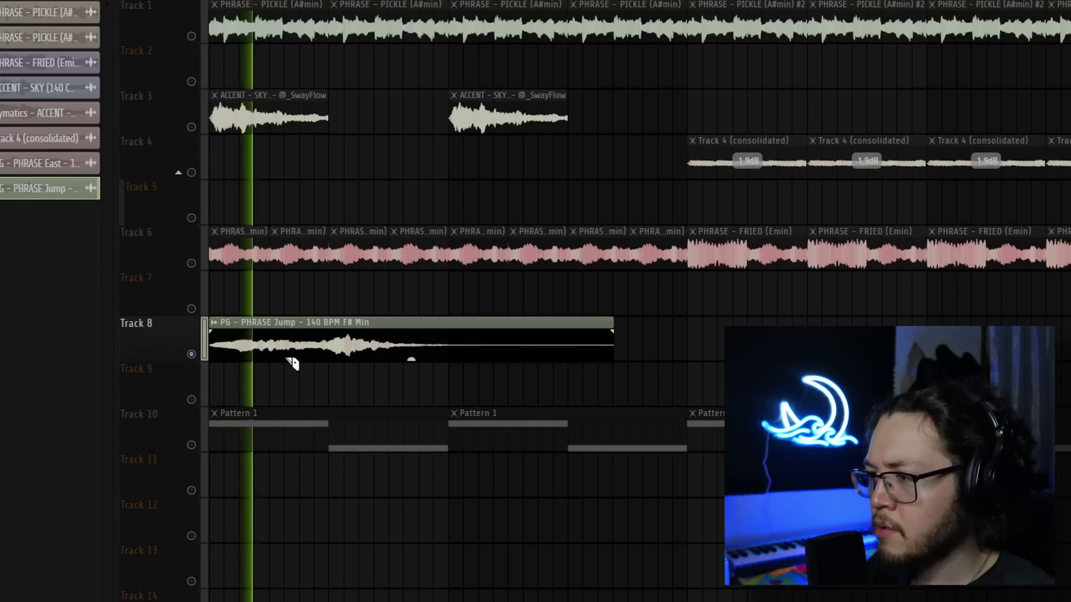
{"action": "key", "text": "space"}
Trim the Jump phrase to just over one bar with a fade-out and audition the cut.
{"action": "mouse_move", "coordinate": [287, 359]}
{"action": "left_mouse_down"}
{"action": "mouse_move", "coordinate": [309, 382]}
{"action": "mouse_move", "coordinate": [291, 357]}
{"action": "left_mouse_up"}
{"action": "right_click", "coordinate": [304, 351]}
{"action": "key", "text": "space"}
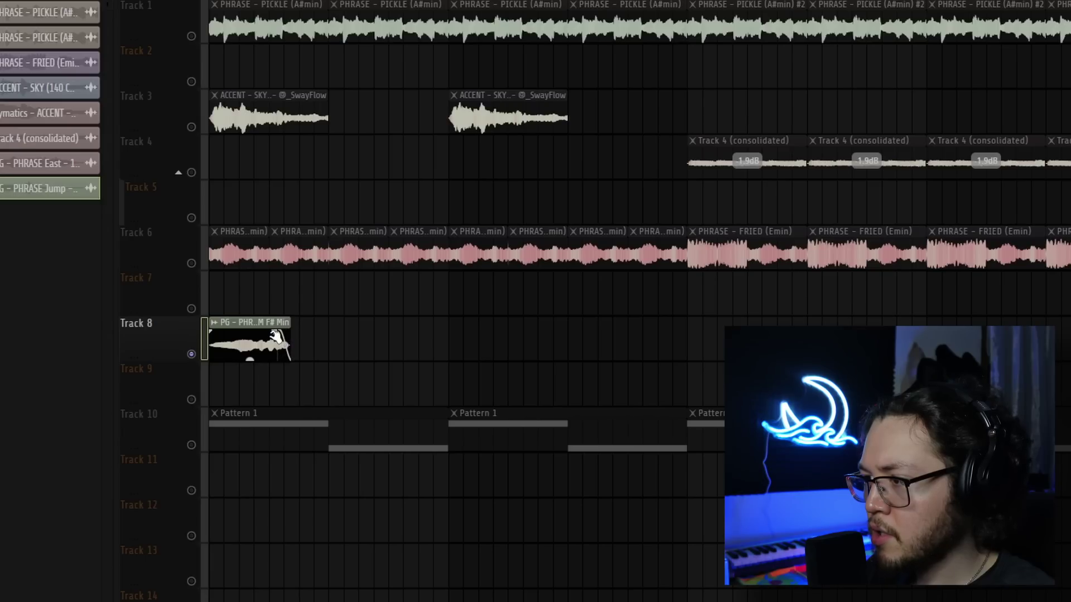
{"action": "key", "text": "space"}
Route the Jump phrase to mixer track 5 and add an effect to that track.
{"action": "double_click", "coordinate": [260, 352]}
{"action": "left_click", "coordinate": [545, 132]}
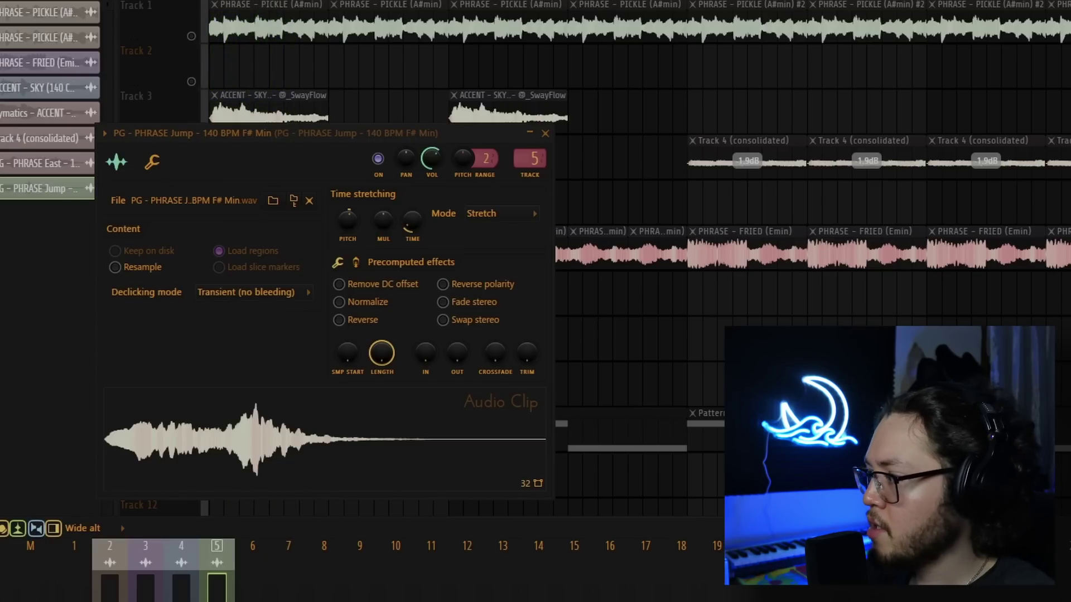
{"action": "left_click", "coordinate": [971, 562]}
{"action": "left_click", "coordinate": [1006, 334]}
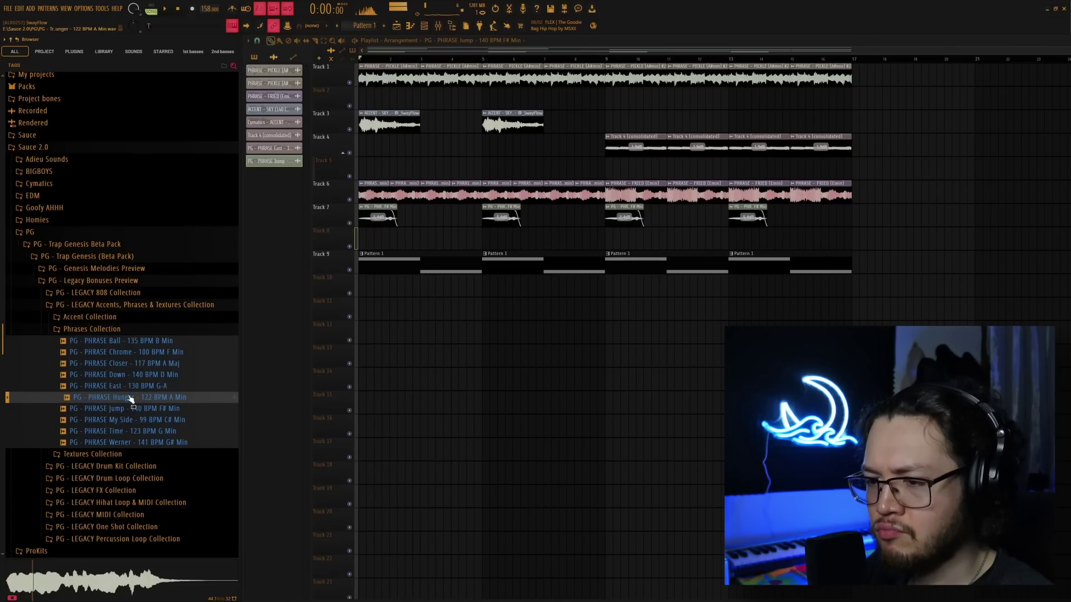
Place PG - PHRASE East - 130 BPM G-A, trimmed to about two bars, on track 5 just before bars 11 and 15.
{"action": "left_click", "coordinate": [131, 387]}
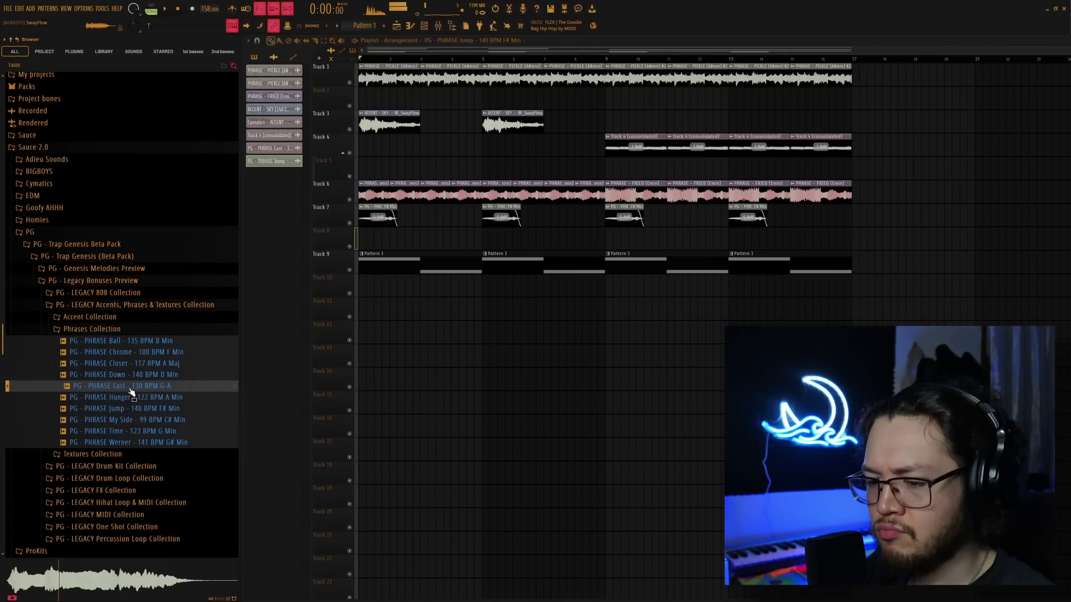
{"action": "left_click_drag", "start_coordinate": [131, 390], "coordinate": [664, 175]}
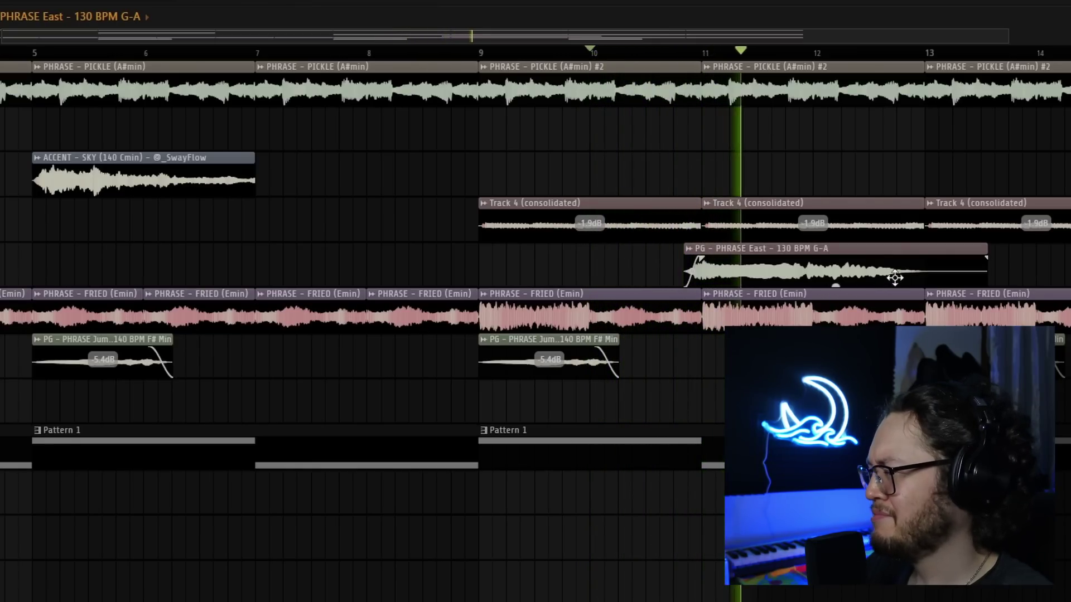
{"action": "scroll", "coordinate": [812, 52], "scroll_direction": "down", "scroll_amount": 3}
{"action": "left_click_drag", "start_coordinate": [592, 279], "coordinate": [569, 284]}
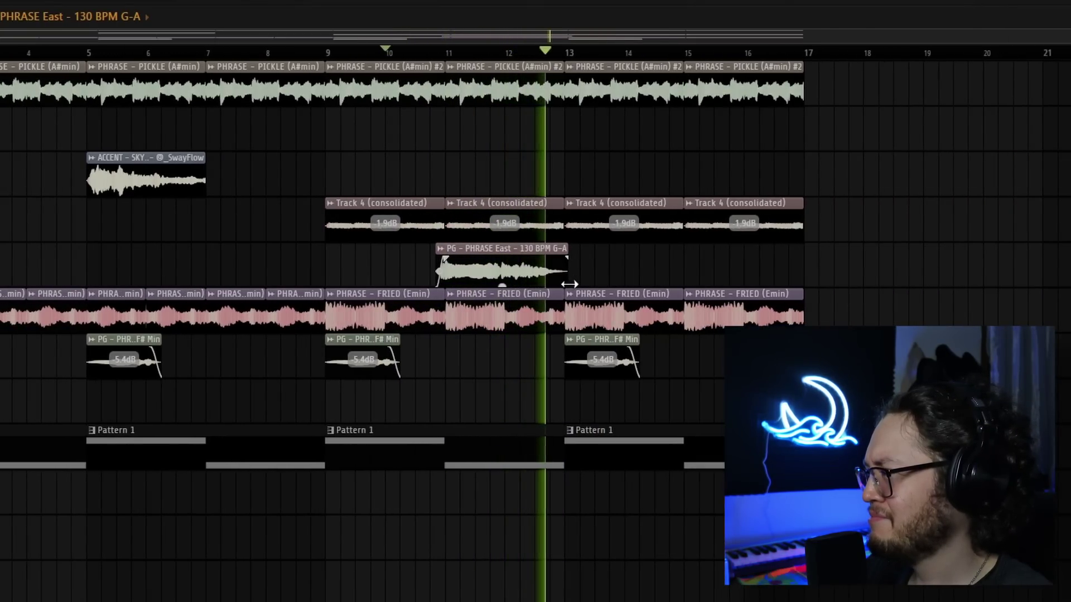
{"action": "left_click_drag", "start_coordinate": [471, 269], "coordinate": [710, 268]}
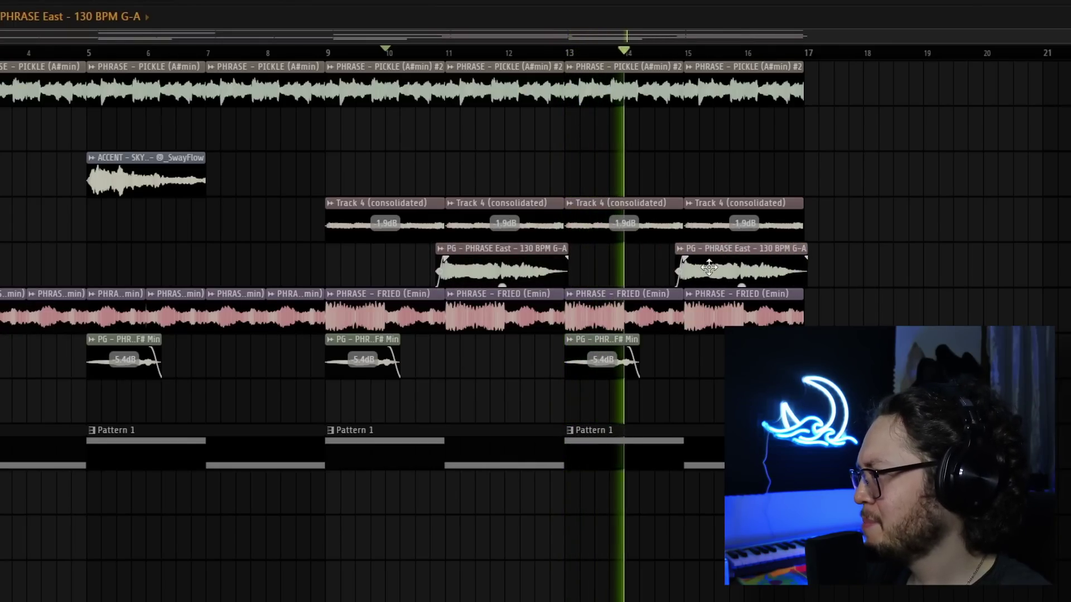
Route the East phrase to mixer track 6 and load Fruity Reeverb 2 on it.
{"action": "double_click", "coordinate": [710, 267]}
{"action": "key", "text": "ctrl+l"}
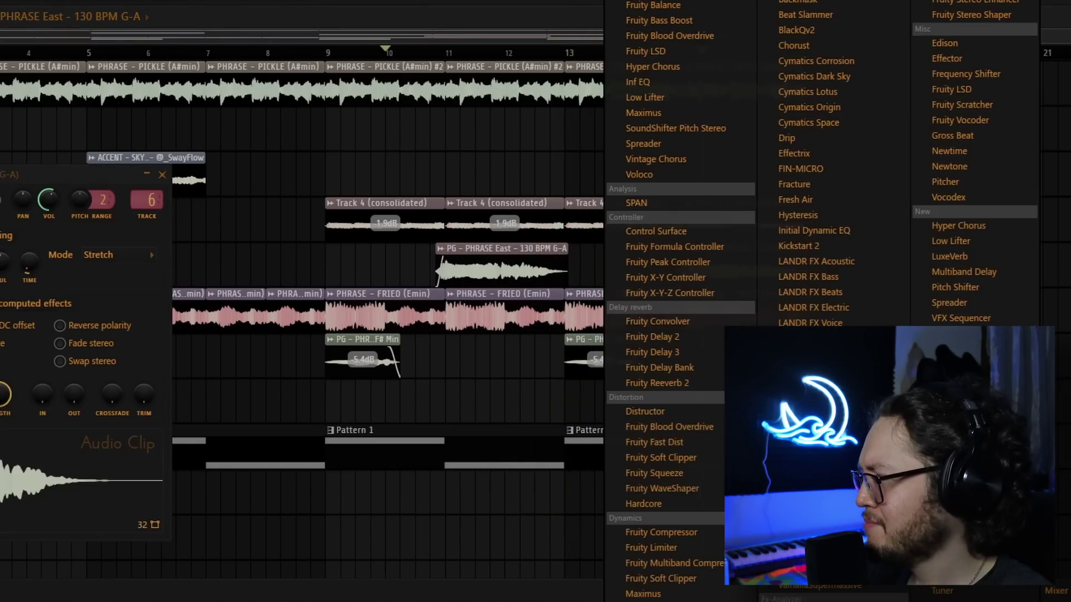
{"action": "left_click", "coordinate": [678, 385]}
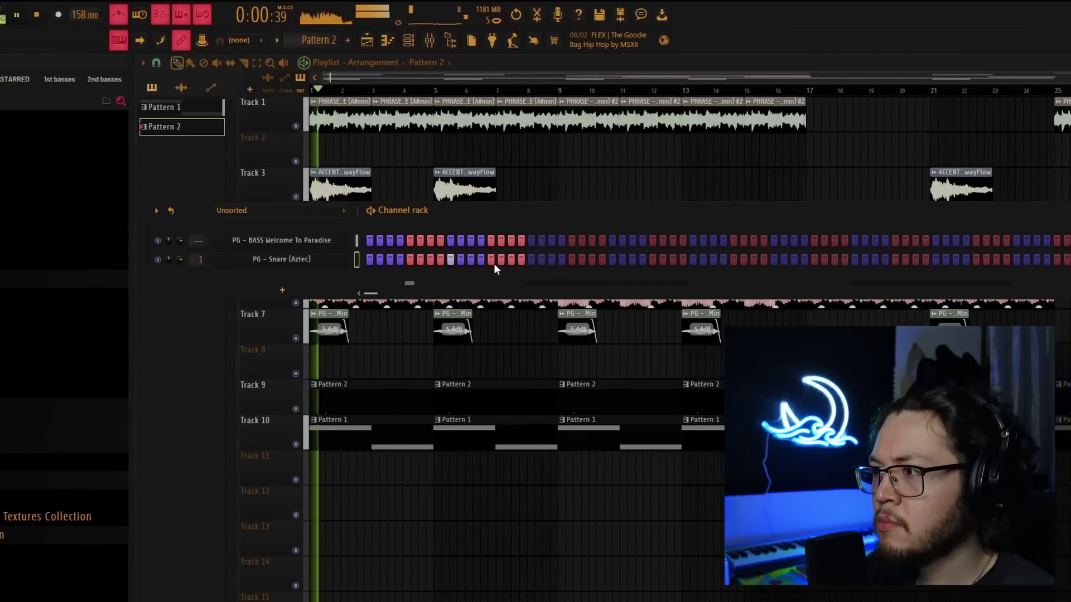
Add steps to the PG - Snare (Aztec) row in Pattern 2, then load PG - Snare (Zodiac) as a new channel and program its hits.
{"action": "left_click", "coordinate": [610, 258]}
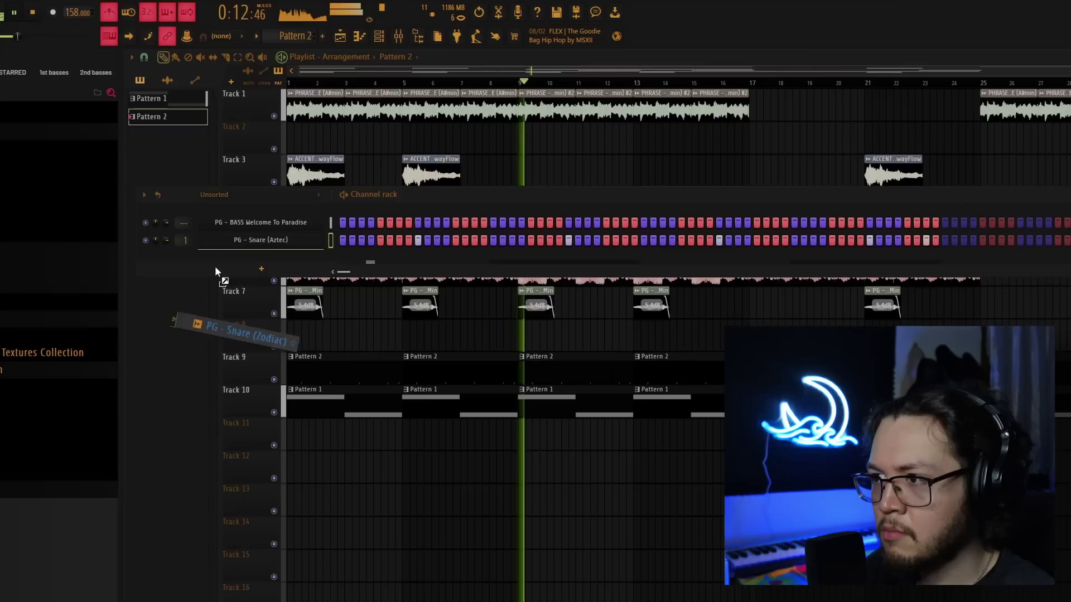
{"action": "left_click_drag", "start_coordinate": [215, 266], "coordinate": [217, 265]}
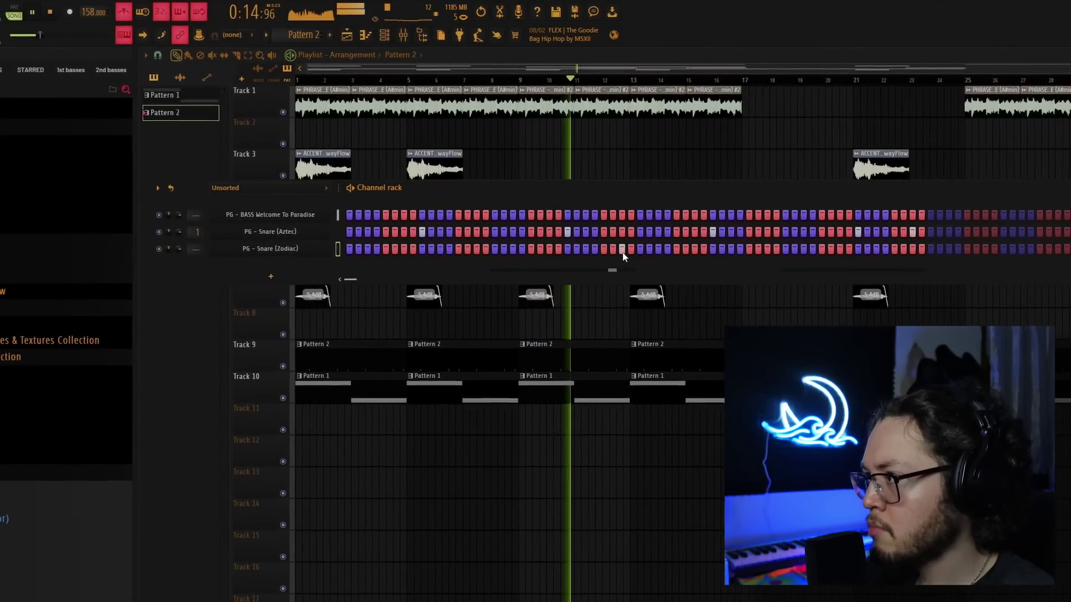
{"action": "left_click", "coordinate": [623, 254]}
{"action": "left_click", "coordinate": [803, 247]}
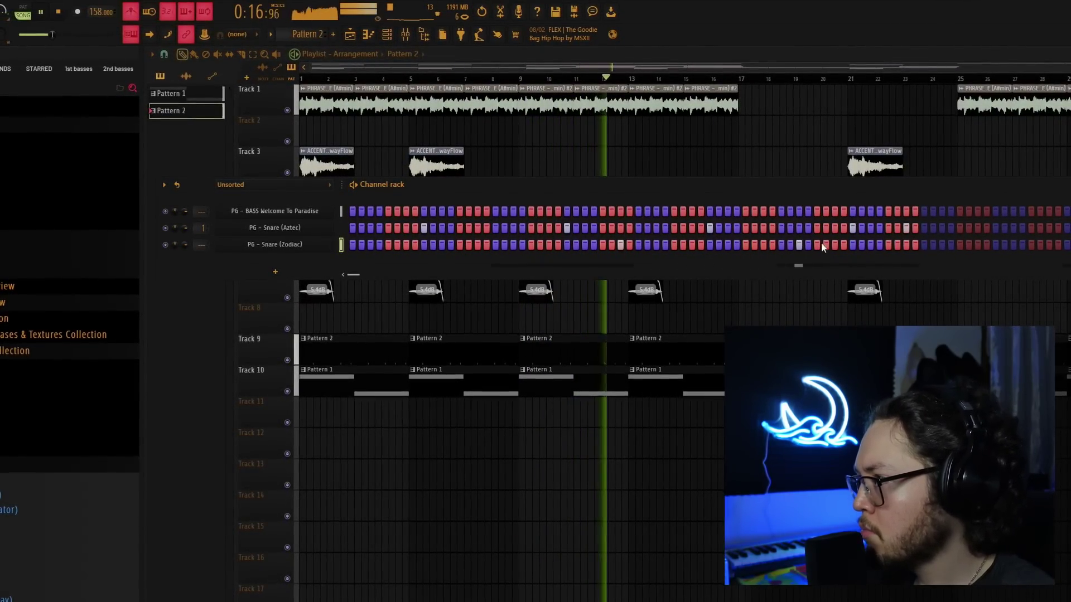
{"action": "left_click", "coordinate": [839, 247]}
{"action": "left_click", "coordinate": [849, 247]}
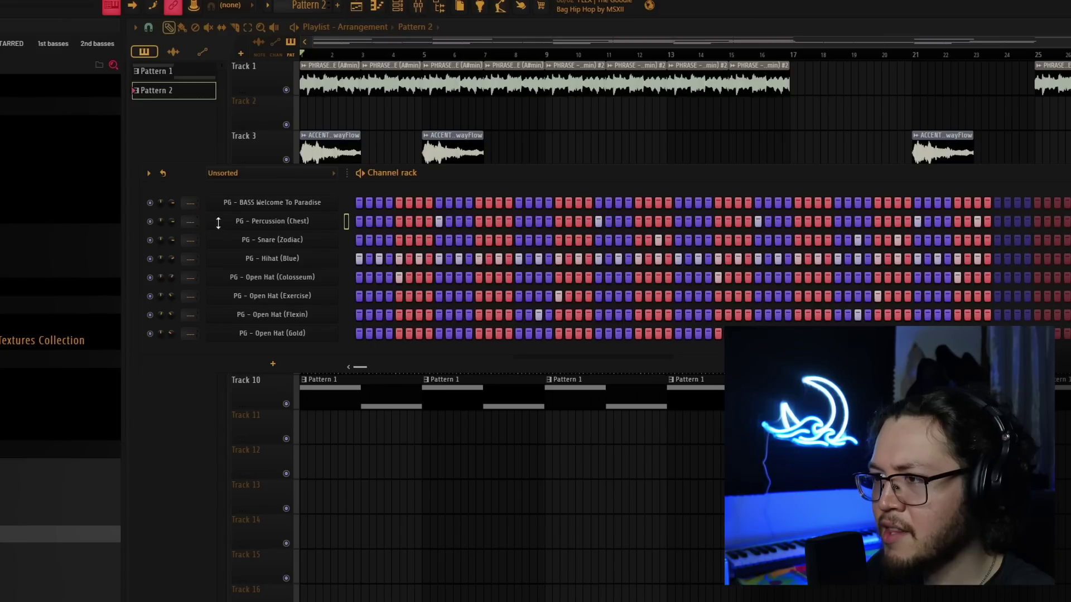
Inspect the sampler settings of the PG - Percussion (Chest) channel.
{"action": "left_click", "coordinate": [220, 222]}
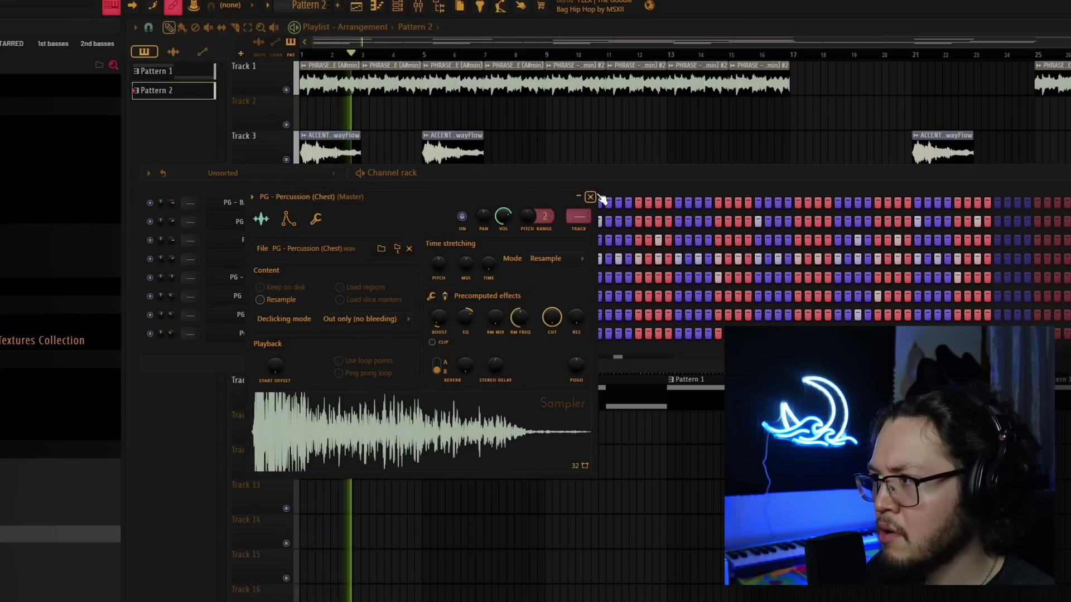
{"action": "left_click", "coordinate": [590, 197]}
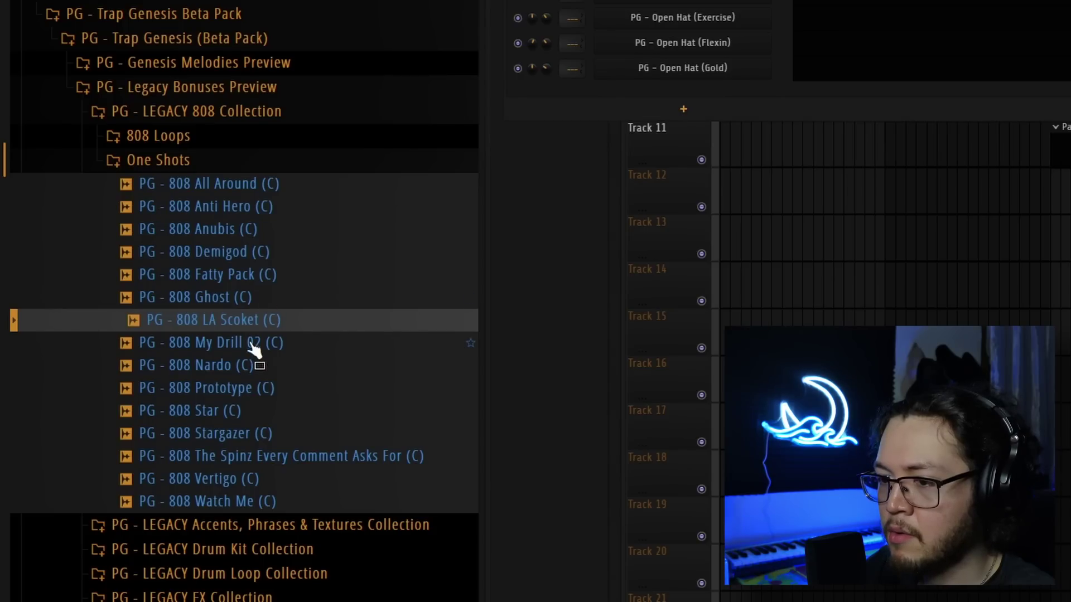
Load PG - 808 LA Scoket (C) as a channel, fill Pattern 3's first two bars with D#5 notes and delete the long B4 note.
{"action": "left_click_drag", "start_coordinate": [252, 322], "coordinate": [661, 105]}
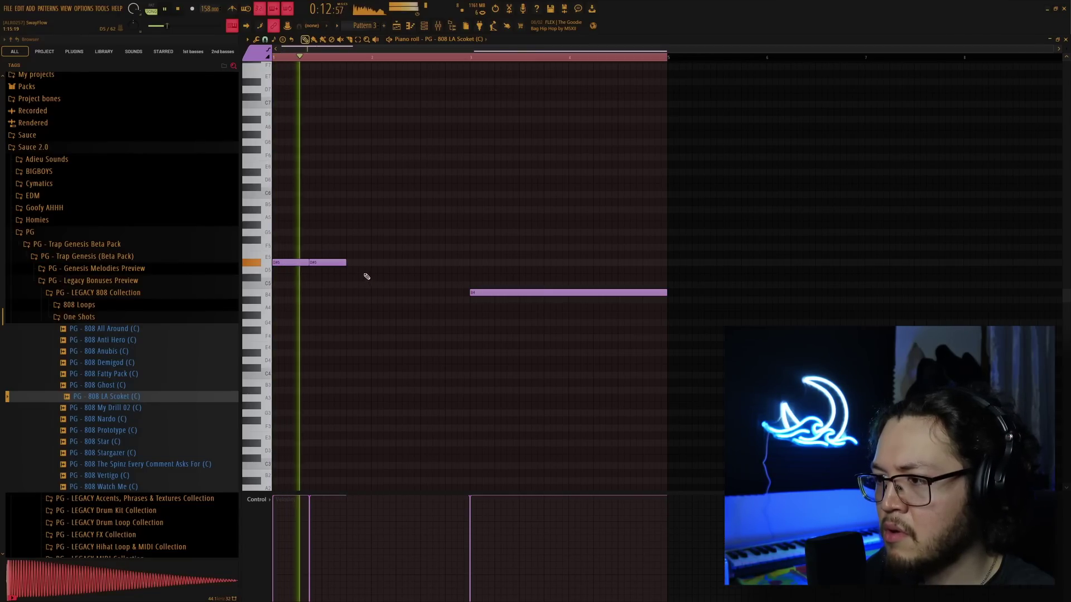
{"action": "left_click", "coordinate": [352, 262]}
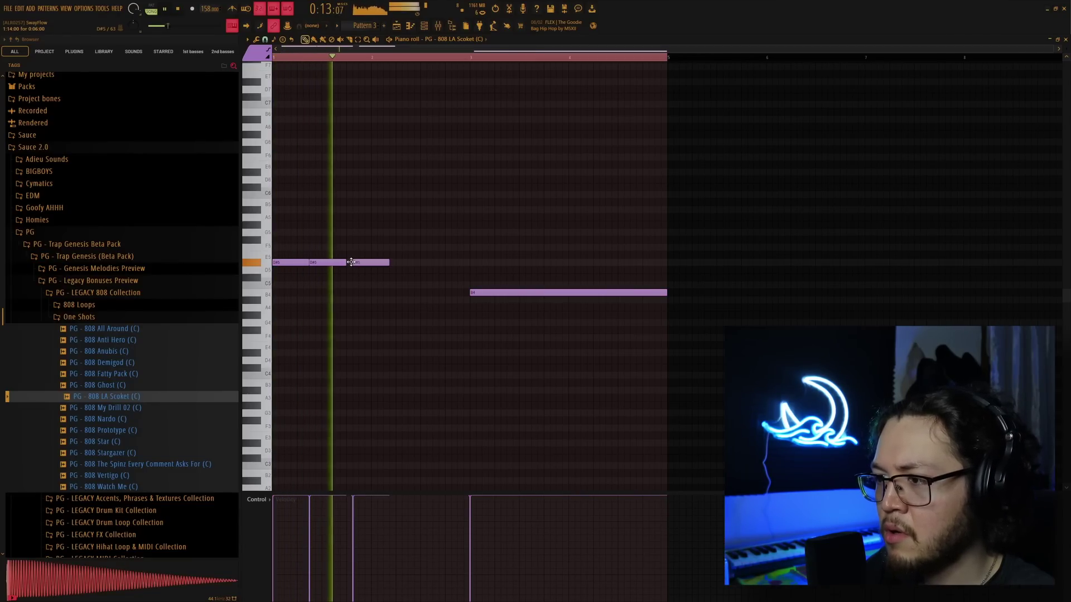
{"action": "key", "text": "space"}
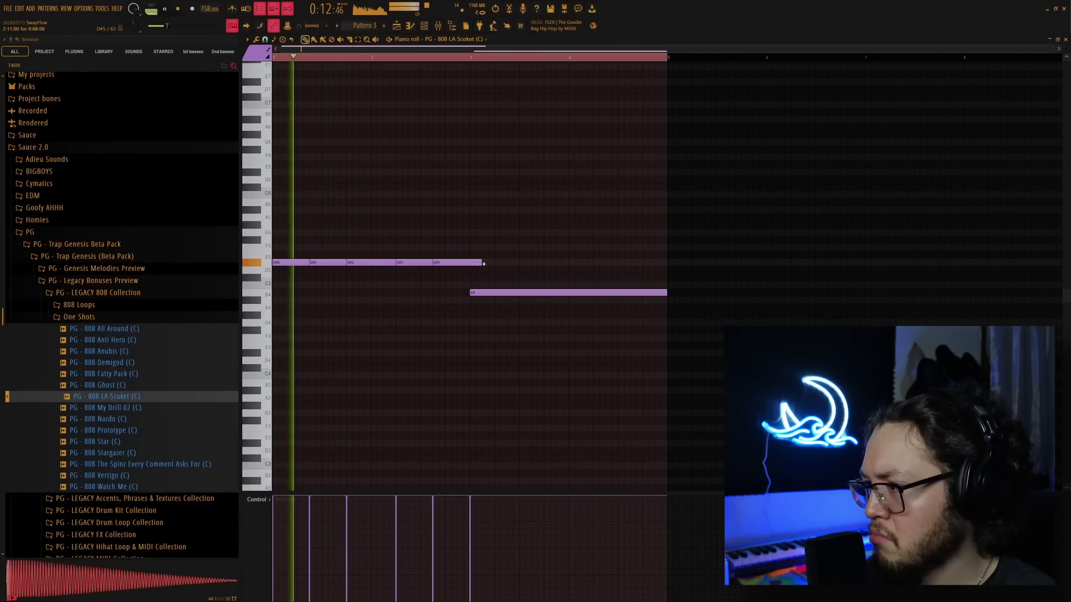
{"action": "left_click_drag", "start_coordinate": [482, 263], "coordinate": [472, 263]}
{"action": "right_click", "coordinate": [480, 293]}
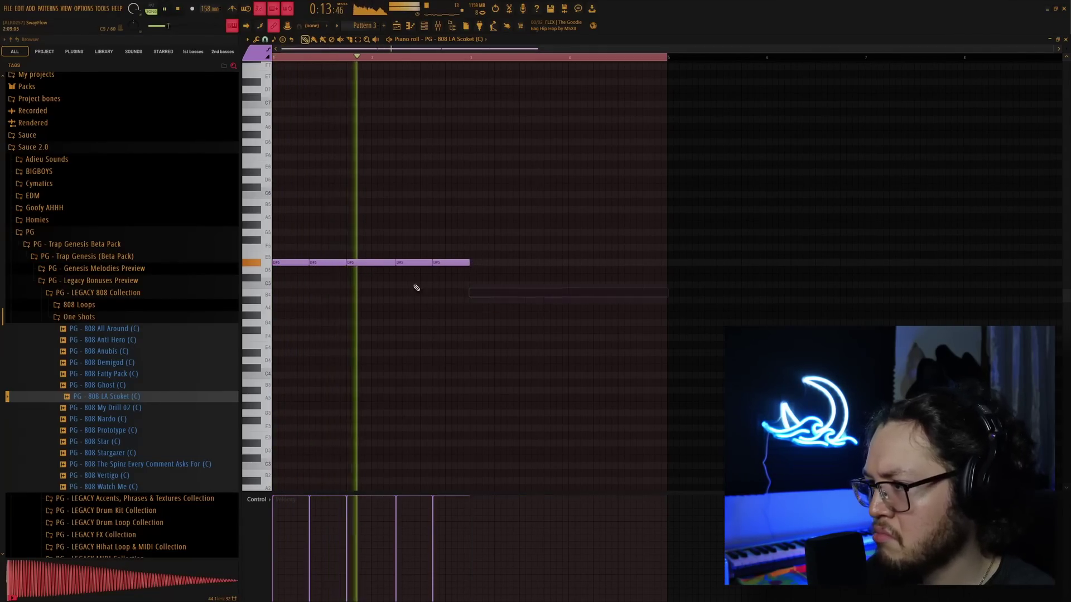
Copy the two-bar D#5 sequence down to B4 starting at bar 3 and duplicate the resulting four-bar phrase.
{"action": "key", "text": "ctrl+a"}
{"action": "left_click_drag", "start_coordinate": [292, 265], "coordinate": [491, 289]}
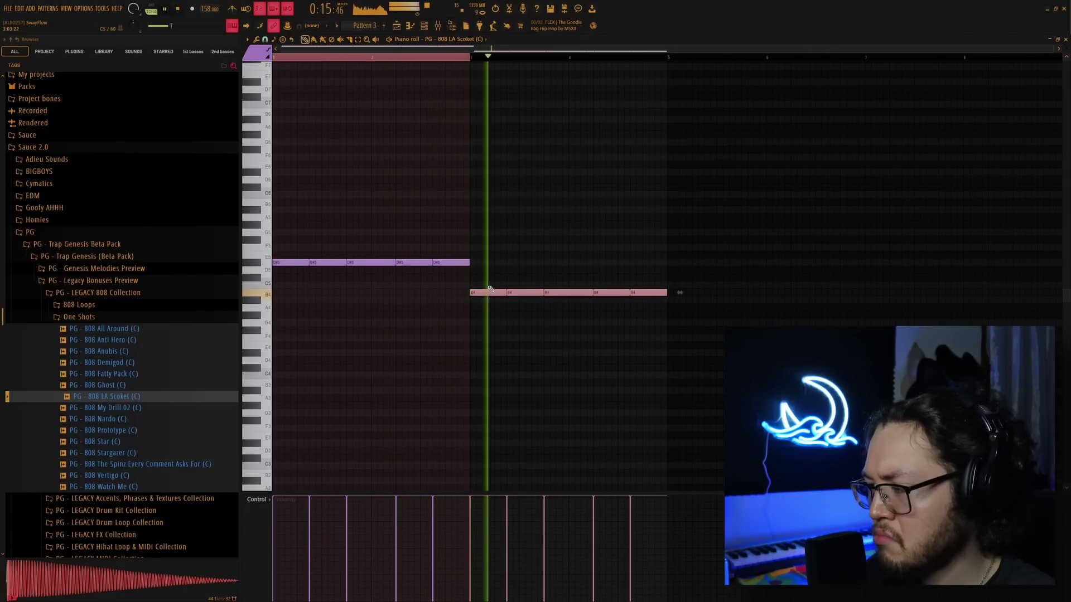
{"action": "key", "text": "ctrl+a"}
{"action": "key", "text": "ctrl+b"}
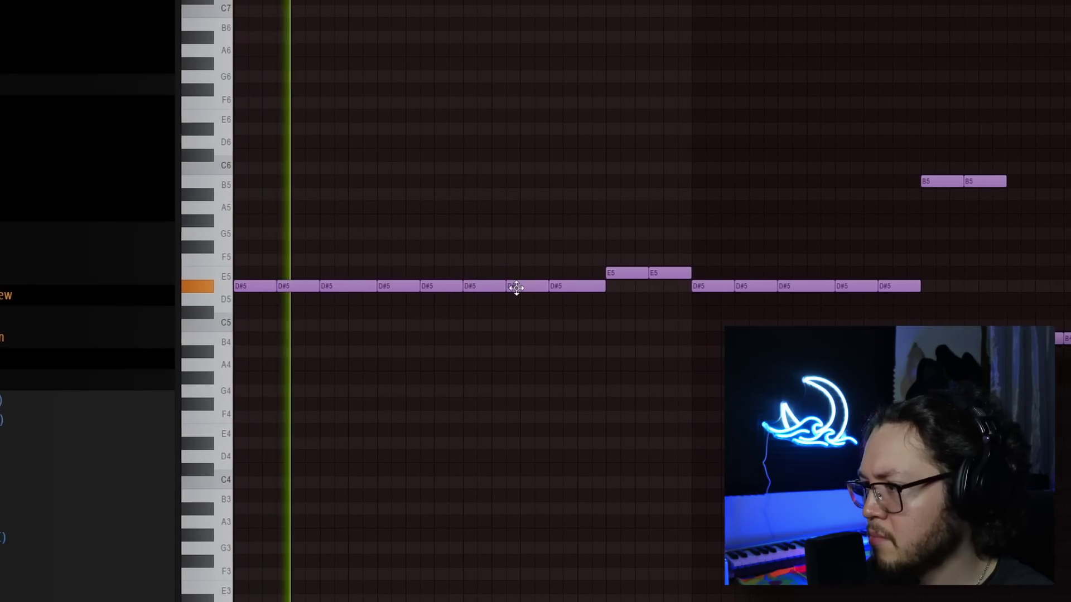
Raise the seventh 808 note to E5, lower the two E5 notes ending bar 4 to D#5, and replace everything after bar 4 with a duplicate.
{"action": "left_click_drag", "start_coordinate": [511, 289], "coordinate": [512, 277]}
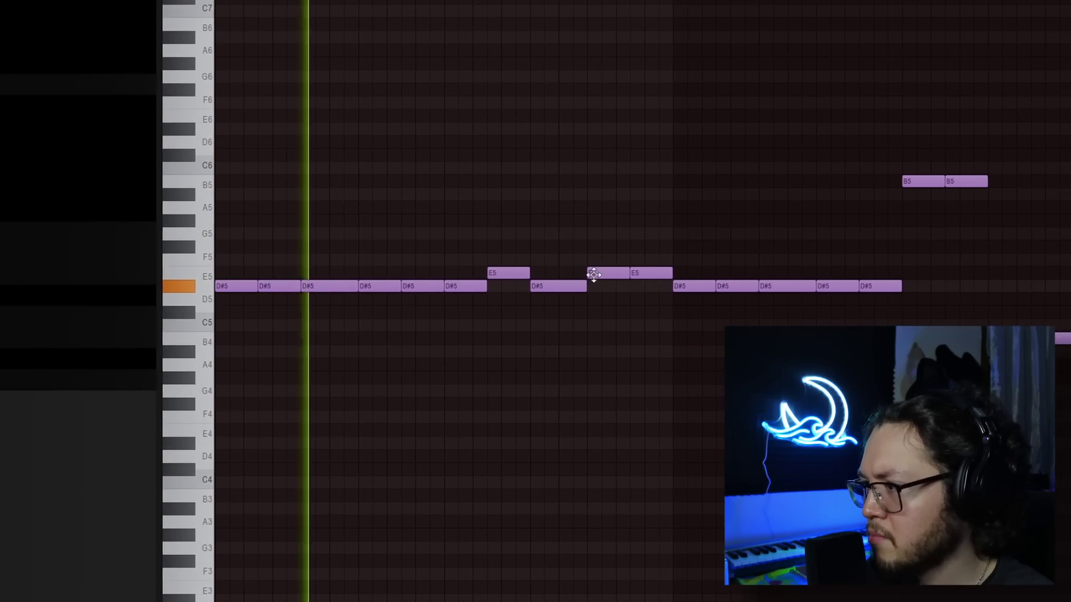
{"action": "left_click", "coordinate": [621, 275]}
{"action": "left_click_drag", "start_coordinate": [622, 276], "coordinate": [623, 288]}
{"action": "left_click_drag", "start_coordinate": [1068, 413], "coordinate": [677, 95]}
{"action": "key", "text": "Delete"}
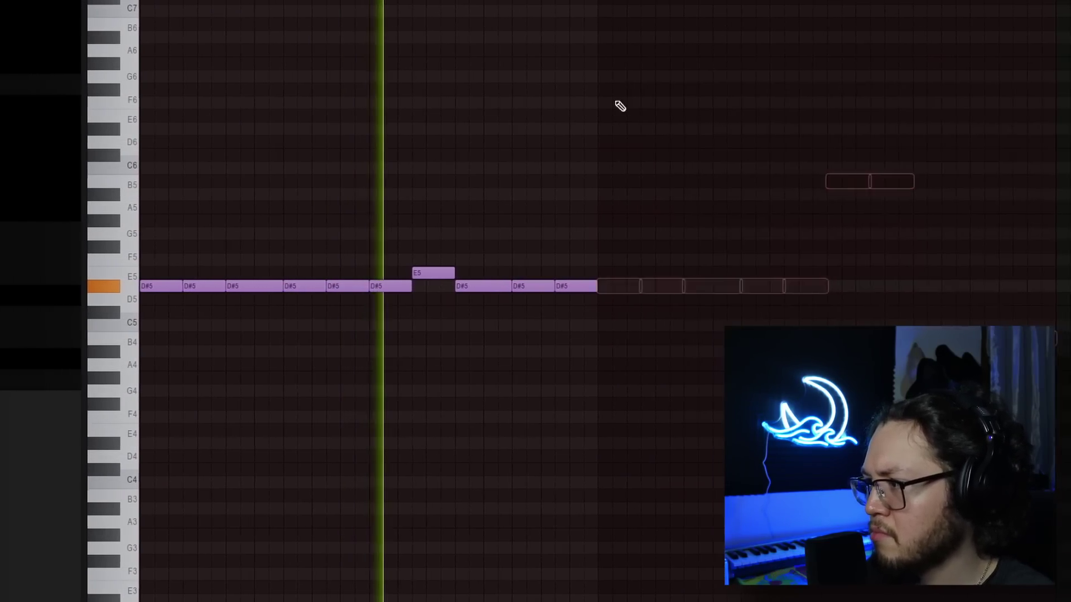
{"action": "key", "text": "ctrl+a"}
{"action": "key", "text": "ctrl+b"}
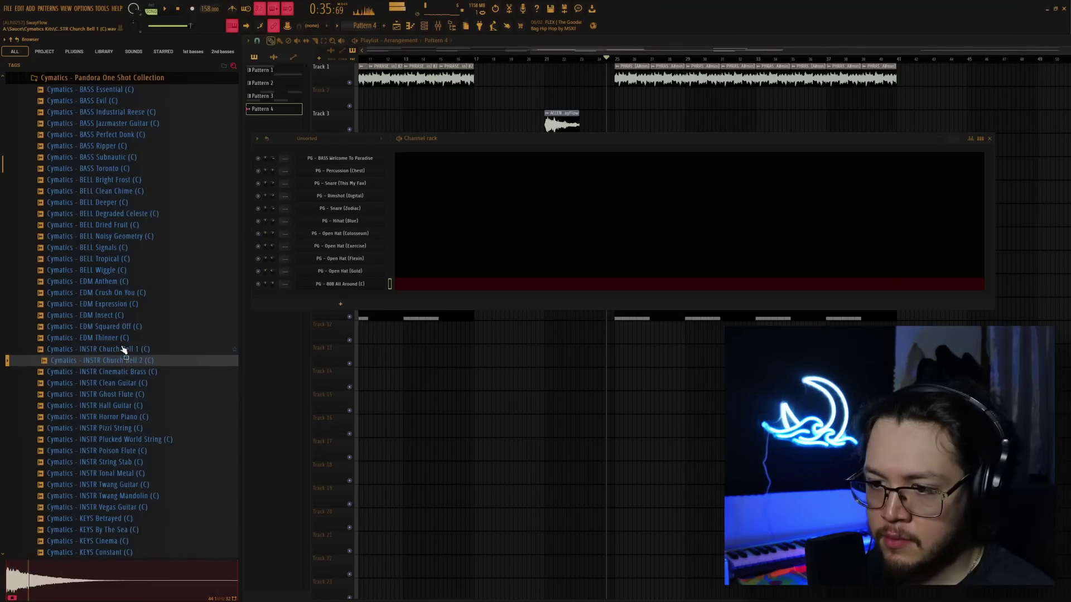
Place Cymatics - INSTR Church Bell 1 (C) on track 12 at bar 25 and repeat the clip at bars 17, 29 and 33.
{"action": "left_click_drag", "start_coordinate": [97, 349], "coordinate": [637, 342]}
{"action": "double_click", "coordinate": [646, 341]}
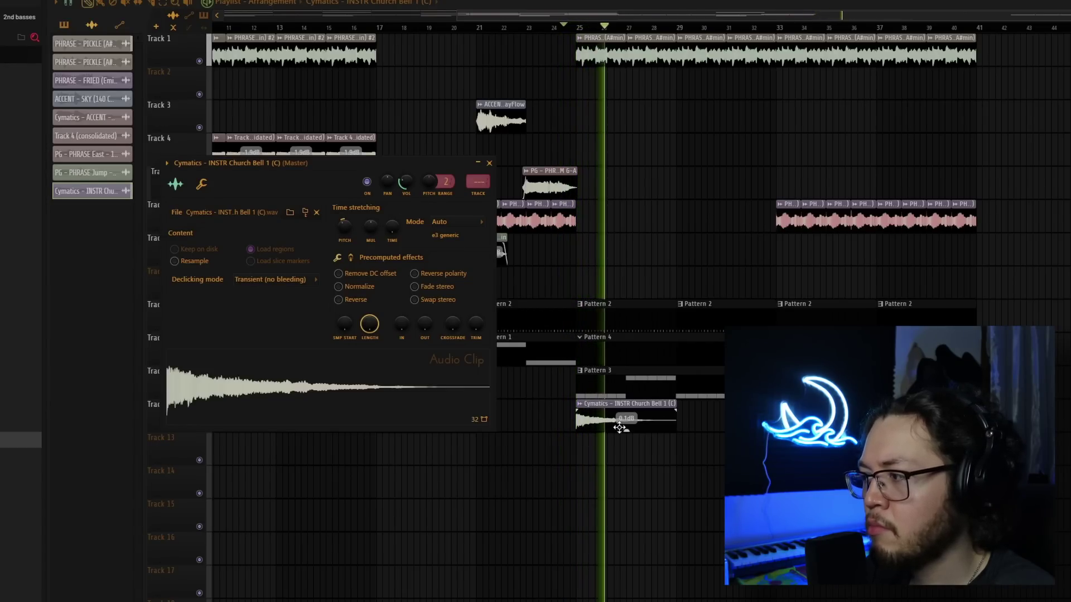
{"action": "key", "text": "Escape"}
{"action": "left_click_drag", "start_coordinate": [605, 415], "coordinate": [662, 417]}
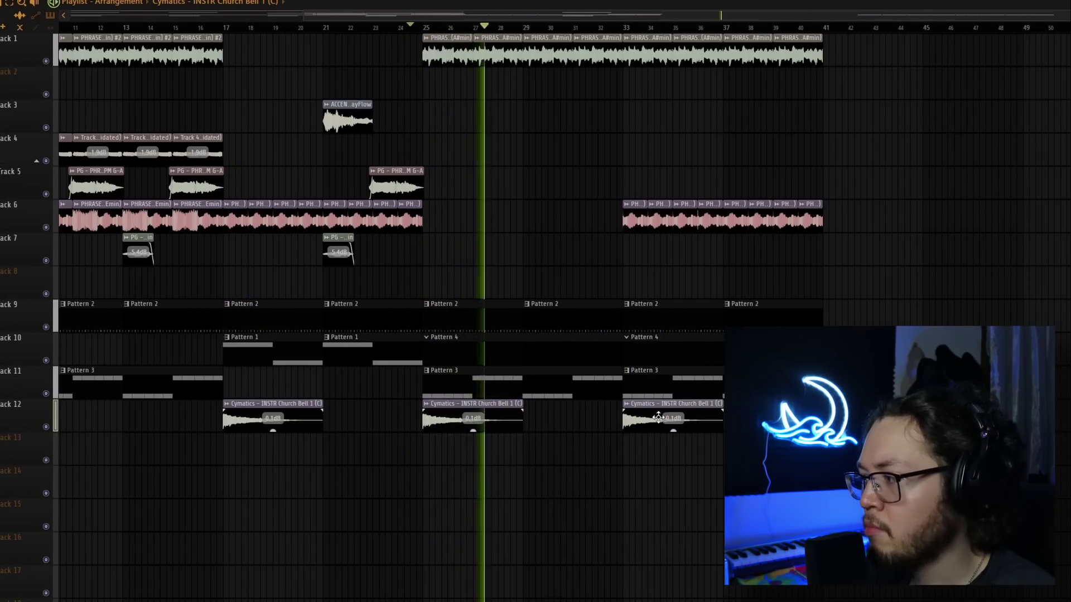
{"action": "left_click", "coordinate": [521, 420]}
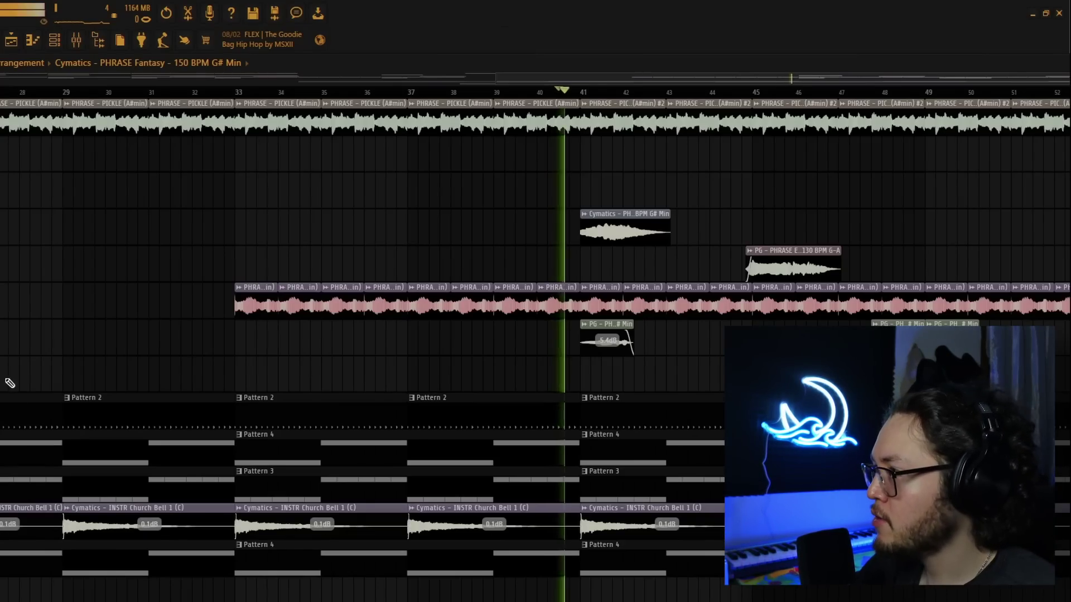
Play back the transition into bar 41 and examine the clips around it.
{"action": "scroll", "coordinate": [616, 95], "scroll_direction": "up", "scroll_amount": 3}
{"action": "key", "text": "space"}
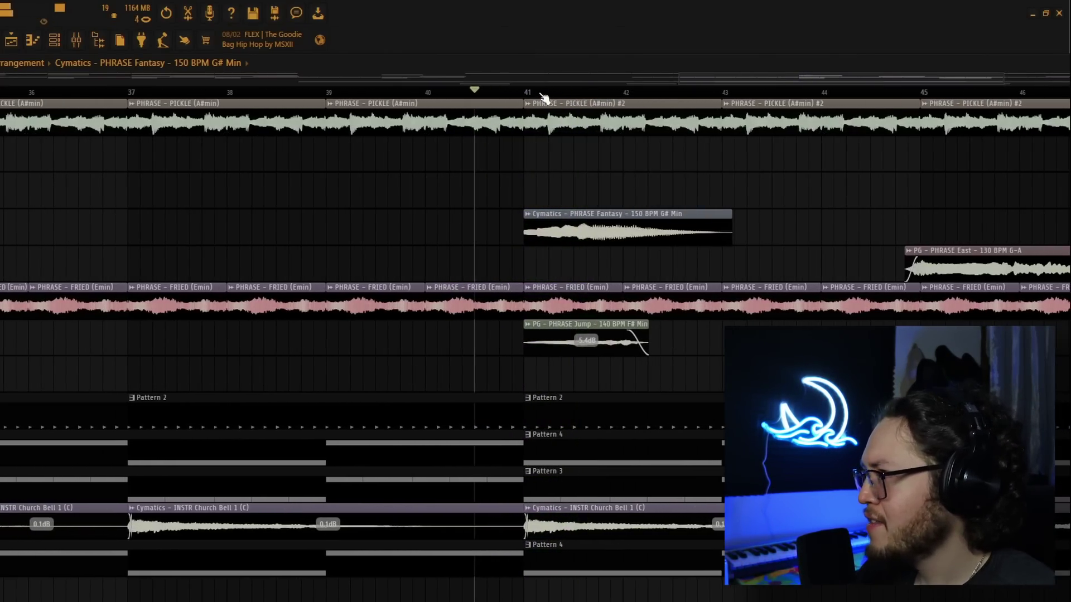
{"action": "scroll", "coordinate": [558, 94], "scroll_direction": "left", "scroll_amount": 3}
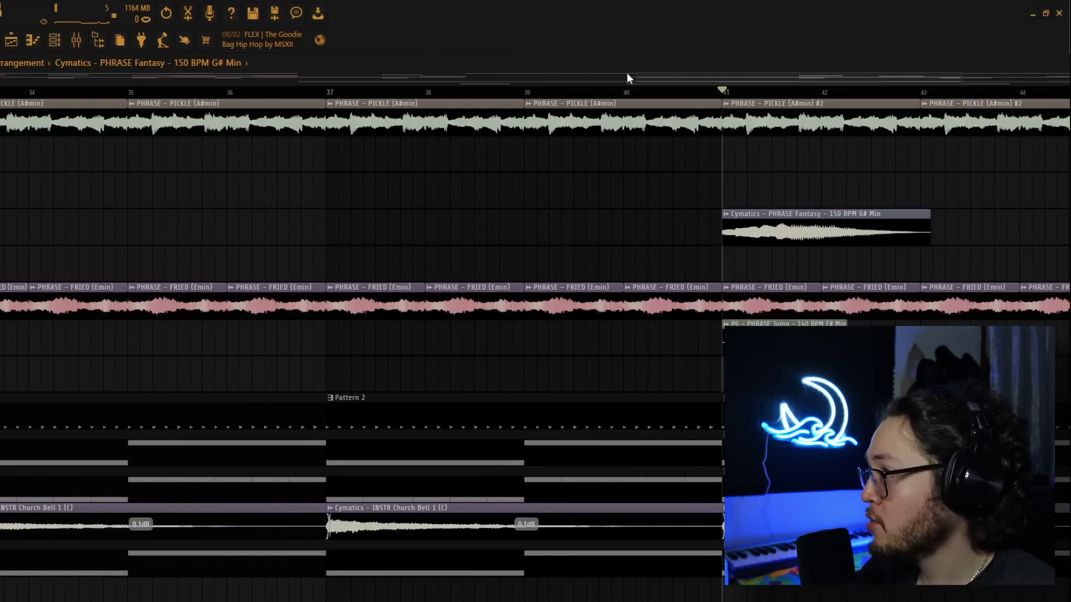
{"action": "left_click_drag", "start_coordinate": [644, 78], "coordinate": [704, 86]}
Place Cymatics - PHRASE Trace - 162 BPM G# Min in the playlist and load Fruity Reeverb 2 on its mixer track 7.
{"action": "left_click_drag", "start_coordinate": [624, 248], "coordinate": [461, 244]}
{"action": "double_click", "coordinate": [461, 244]}
{"action": "key", "text": "space"}
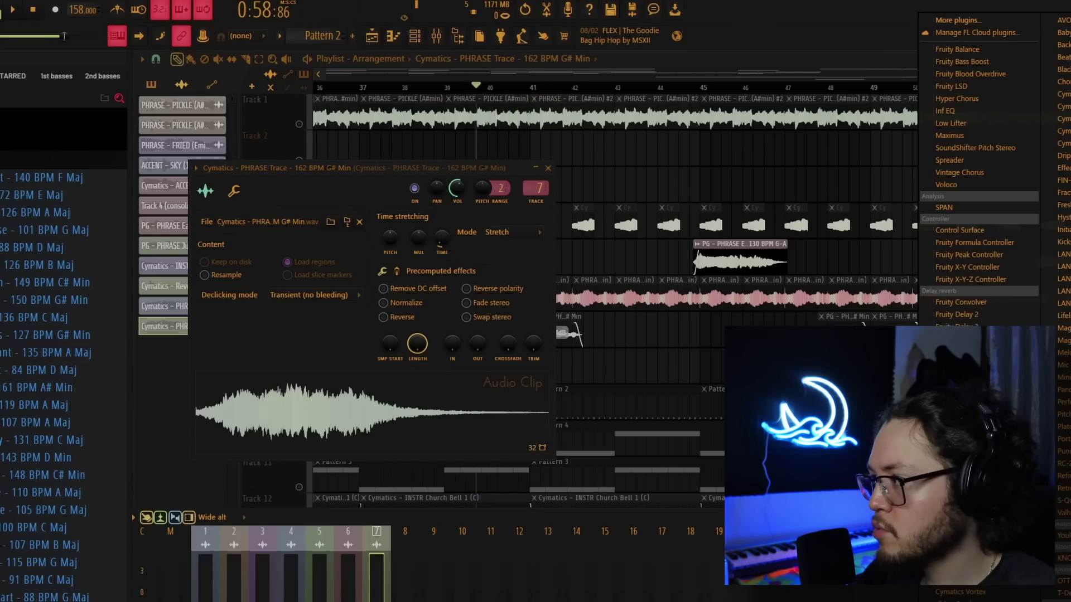
{"action": "left_click", "coordinate": [965, 363]}
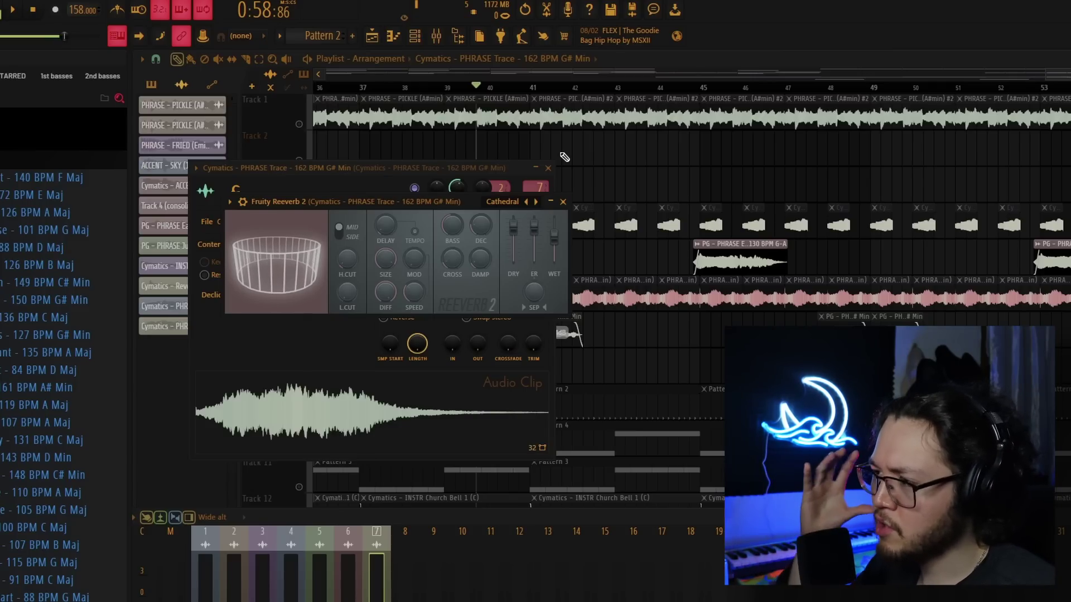
{"action": "left_click", "coordinate": [609, 346]}
{"action": "key", "text": "space"}
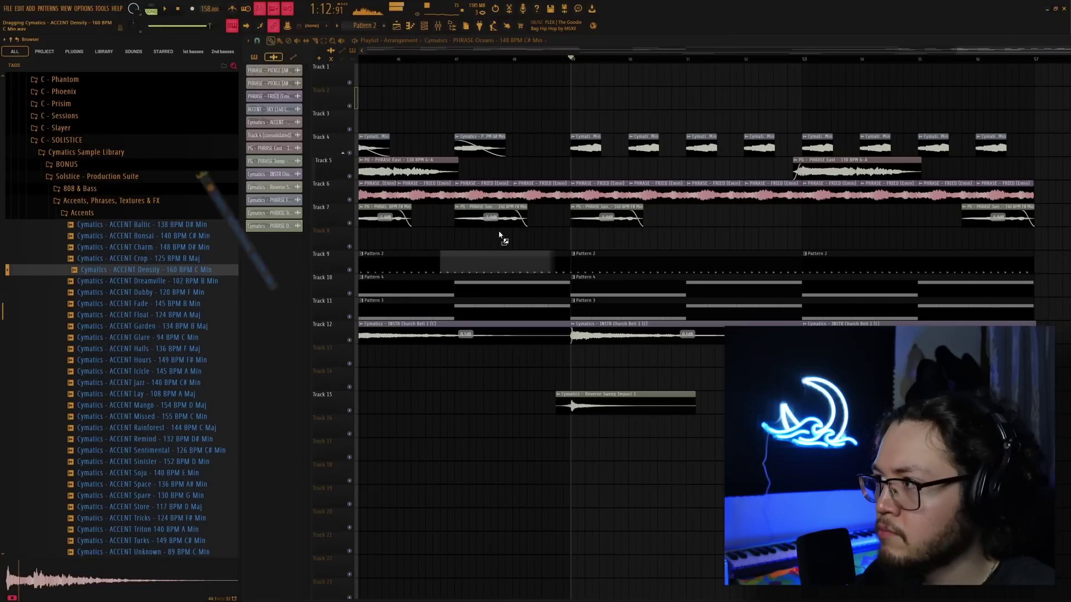
Place Cymatics - ACCENT Density - 160 BPM C Min on track 2 at bar 51, raise its pitch and set its stretch mode to Auto.
{"action": "left_click_drag", "start_coordinate": [502, 234], "coordinate": [719, 101]}
{"action": "double_click", "coordinate": [719, 101]}
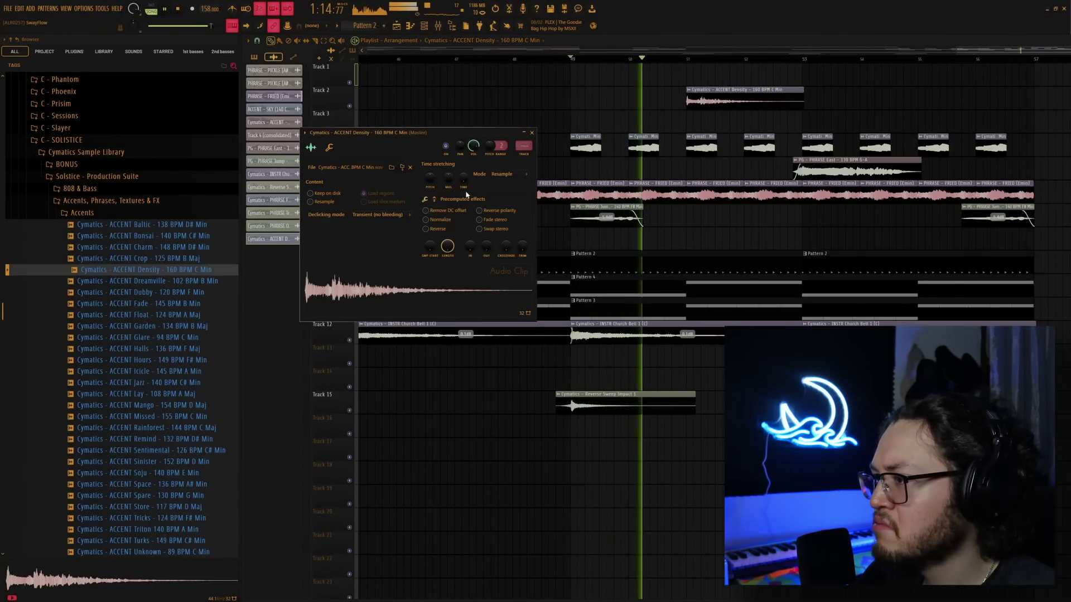
{"action": "left_click_drag", "start_coordinate": [430, 179], "coordinate": [430, 174]}
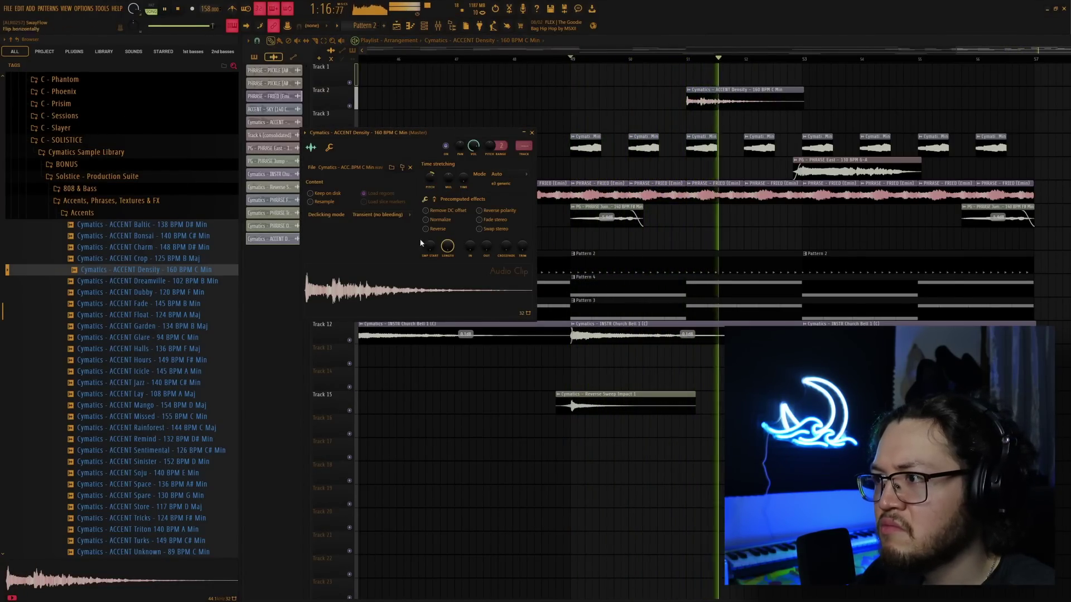
{"action": "left_click", "coordinate": [506, 178]}
{"action": "left_click", "coordinate": [500, 200]}
{"action": "left_click", "coordinate": [526, 158]}
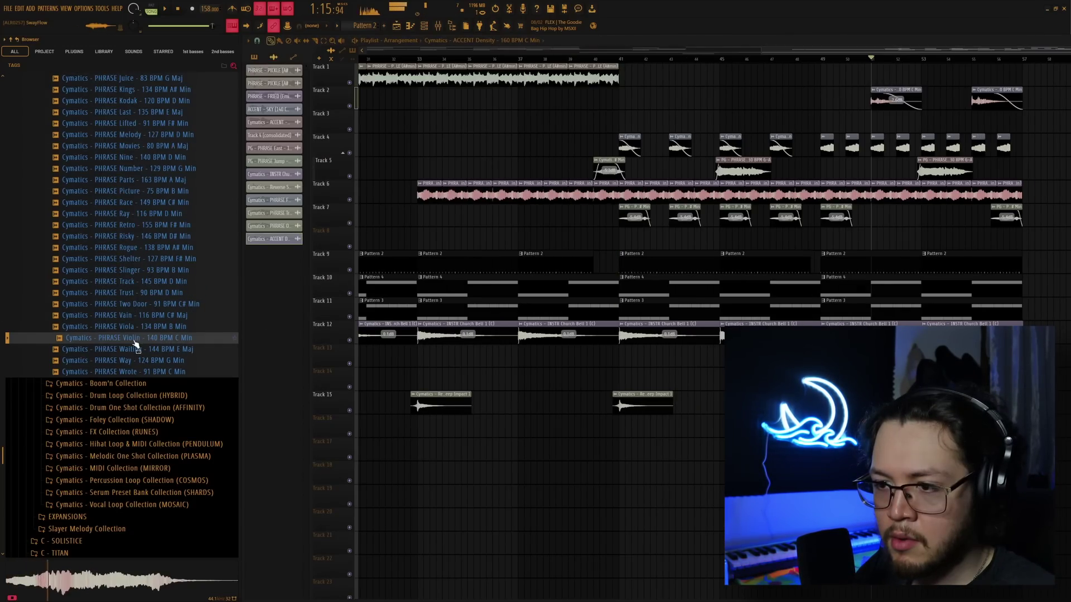
Place Cymatics - PHRASE Violin - 140 BPM C Min on track 3 at bar 52 and lower its clip level to about -2 dB.
{"action": "left_click_drag", "start_coordinate": [136, 344], "coordinate": [901, 118]}
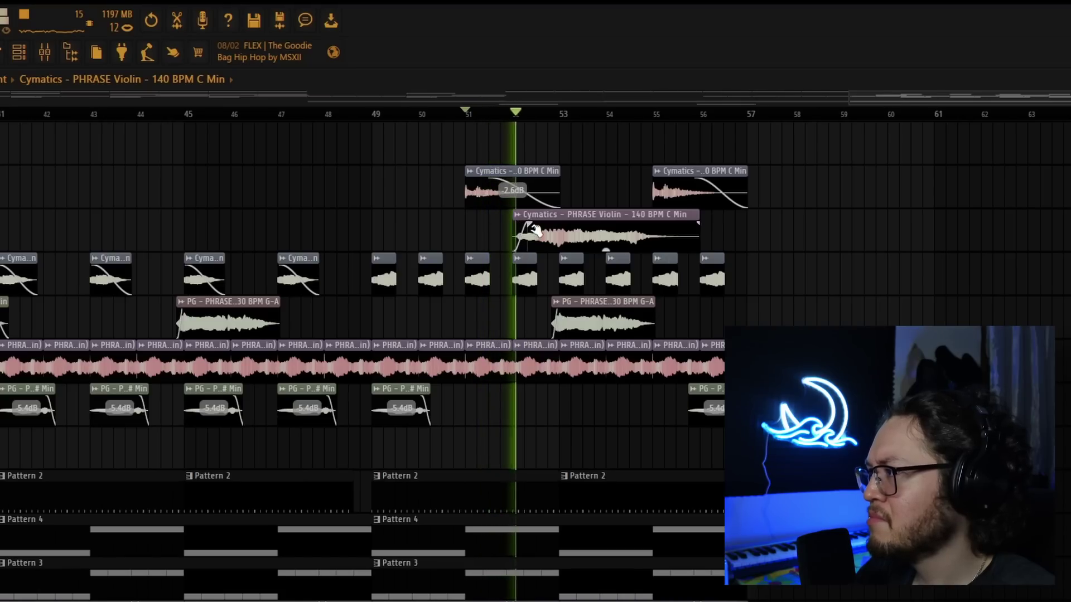
{"action": "left_click_drag", "start_coordinate": [607, 250], "coordinate": [608, 256]}
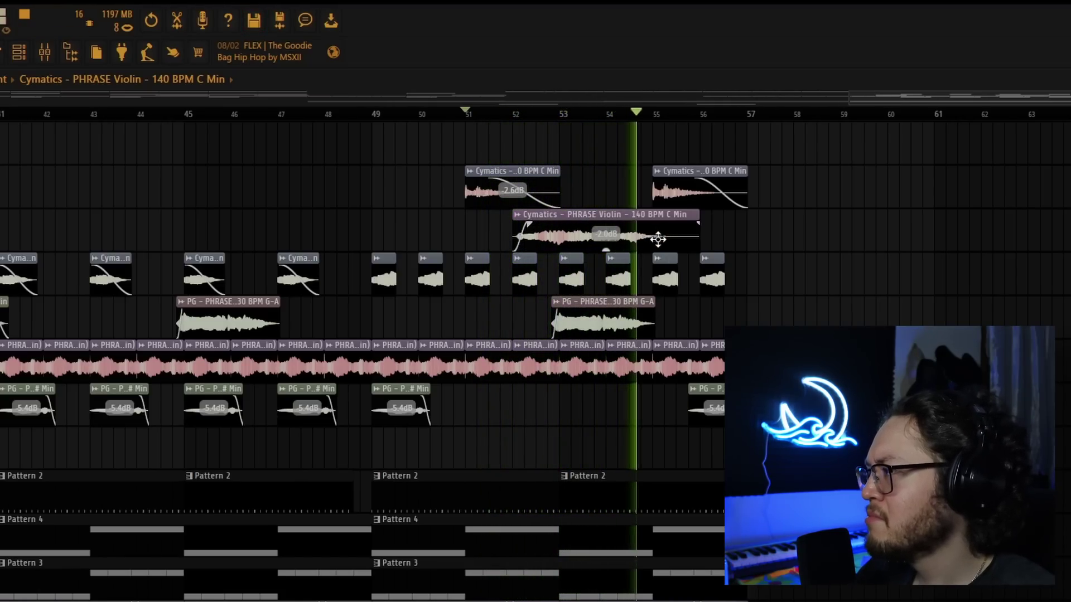